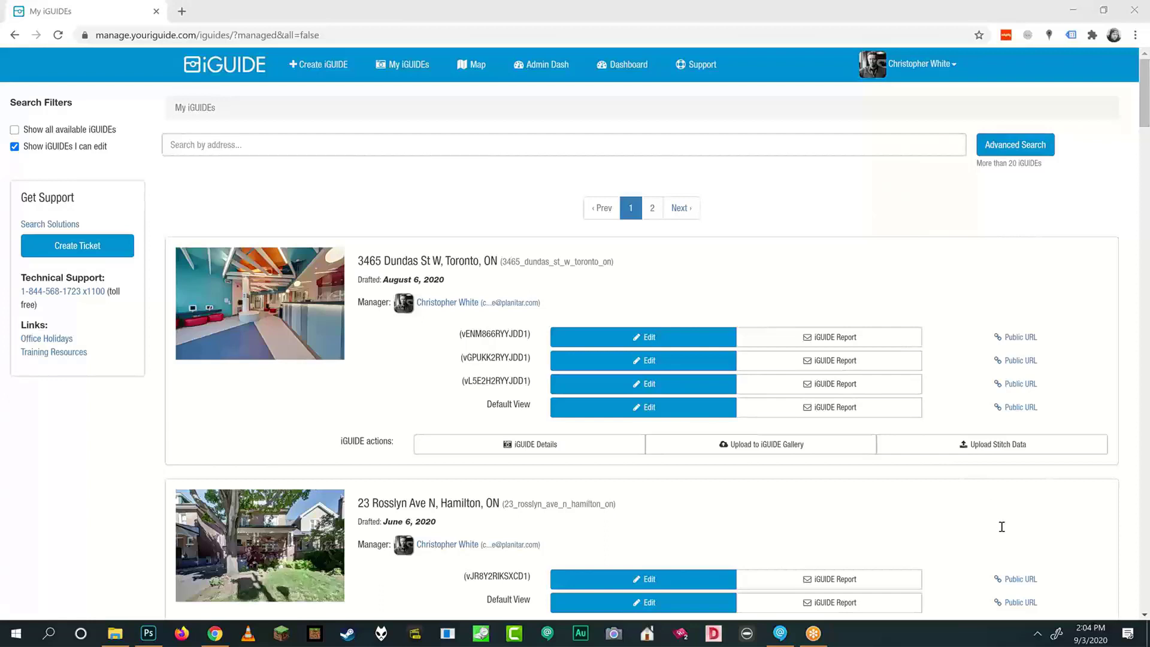
# Open floorplanner.com in a new browser tab.
pyautogui.click(182, 12)
pyautogui.write('floorpla')
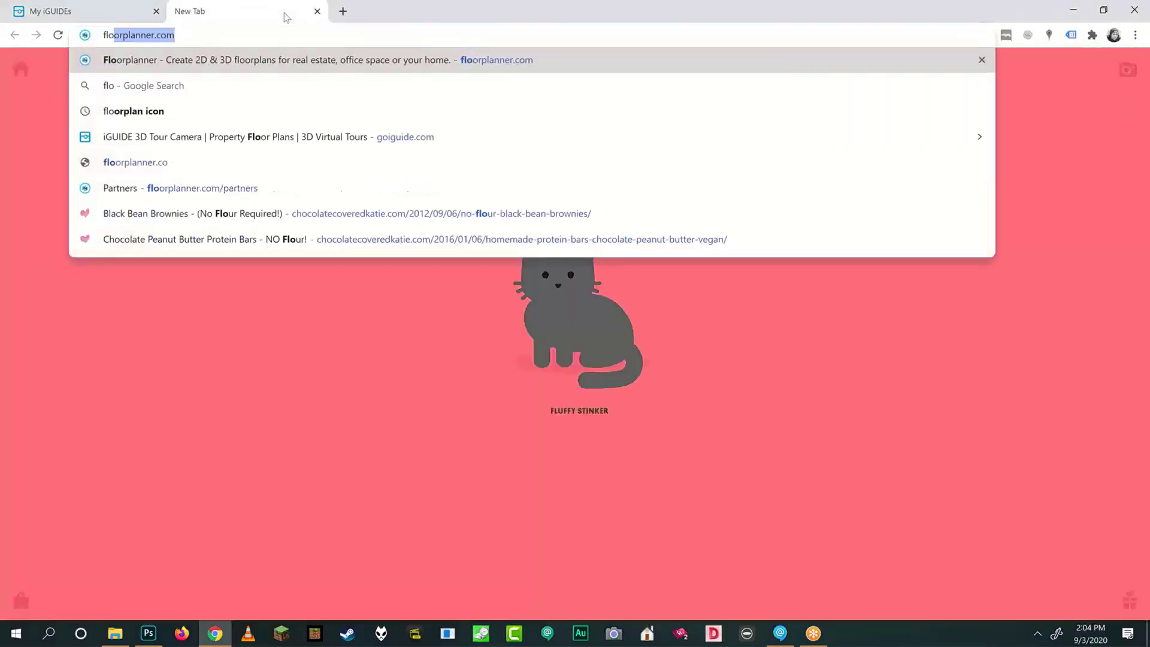
pyautogui.write('nner.c')
pyautogui.press('Return')
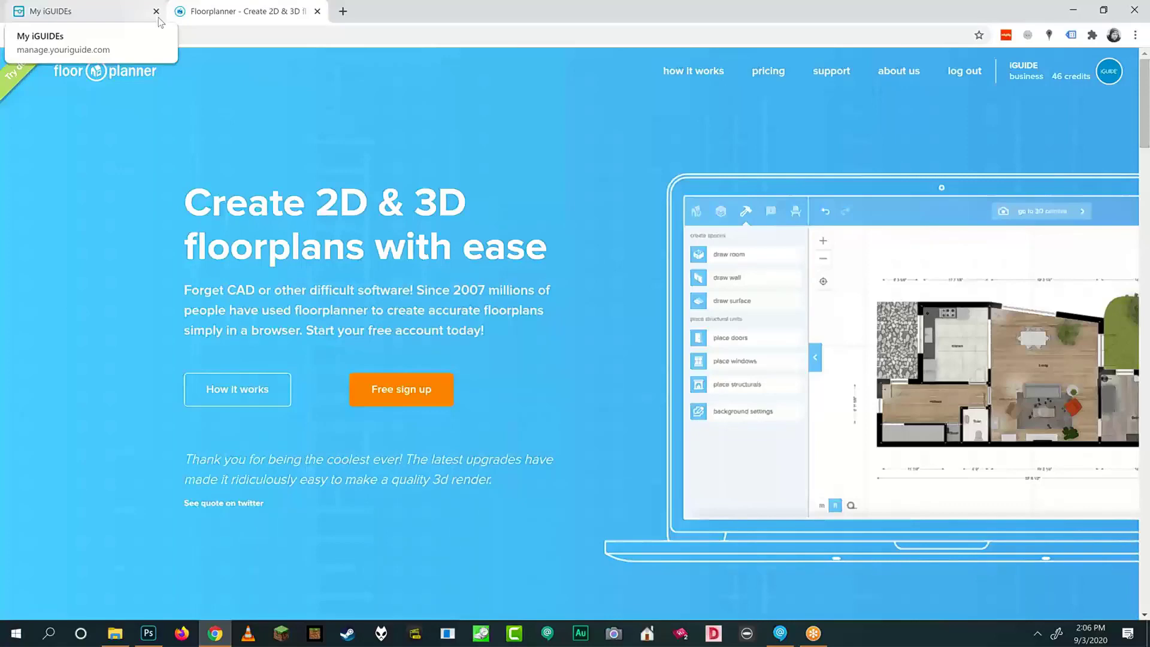
# Return to the My iGUIDEs page and look over the listed properties and their available actions.
pyautogui.click(160, 21)
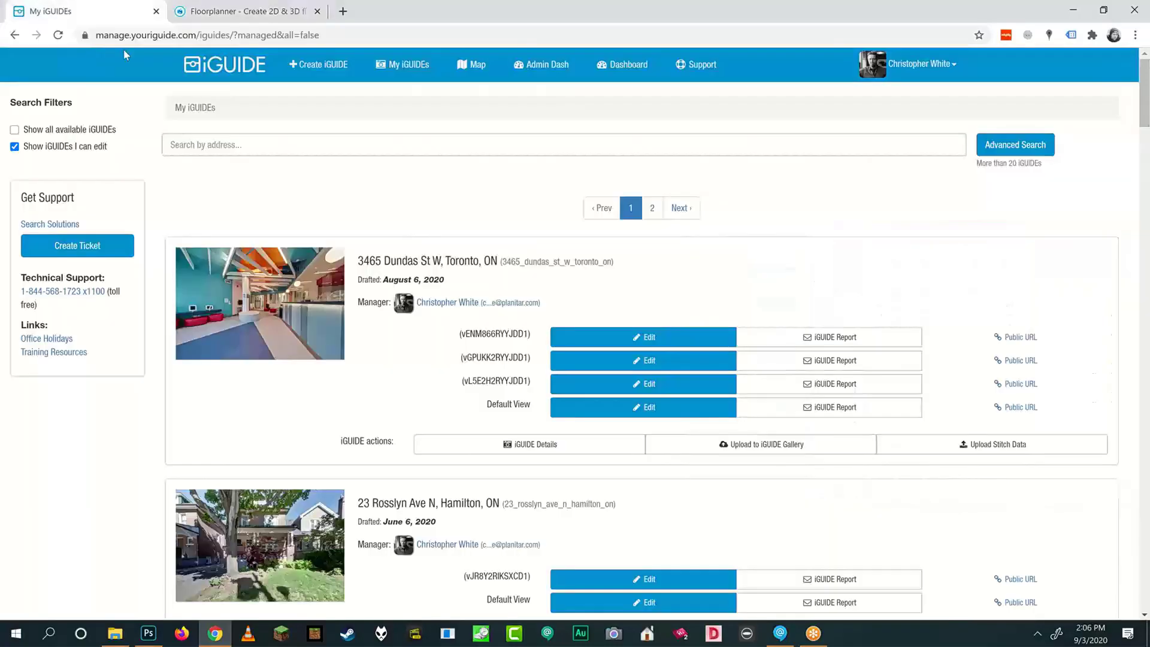
pyautogui.scroll(-2, 442, 299)
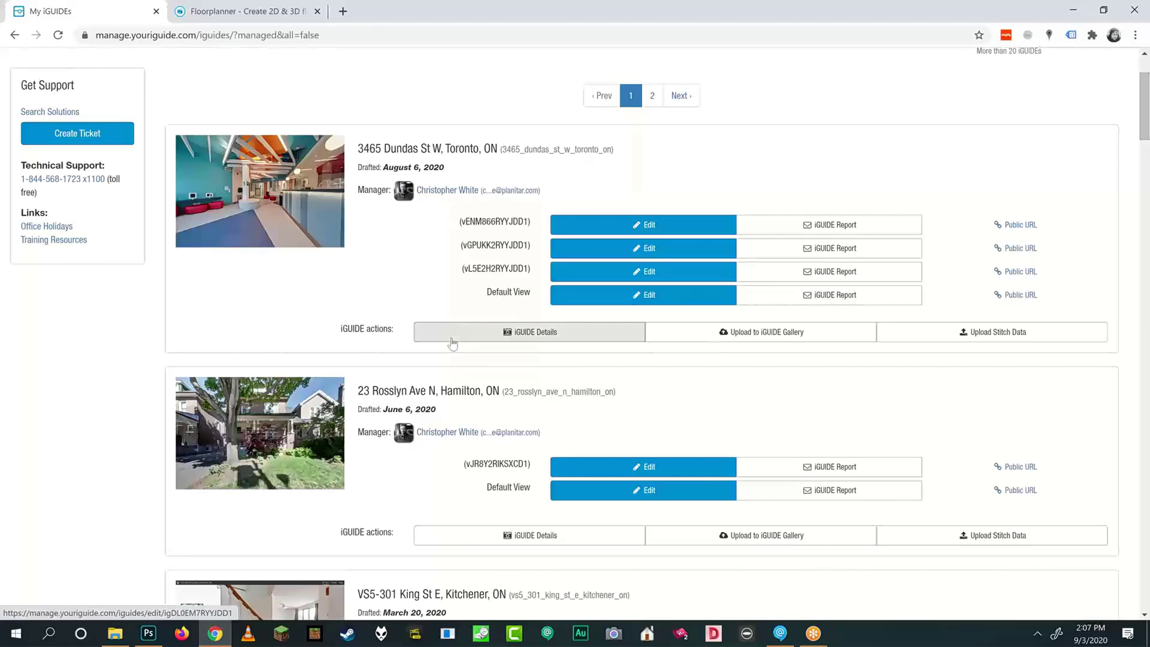
pyautogui.scroll(2, 254, 107)
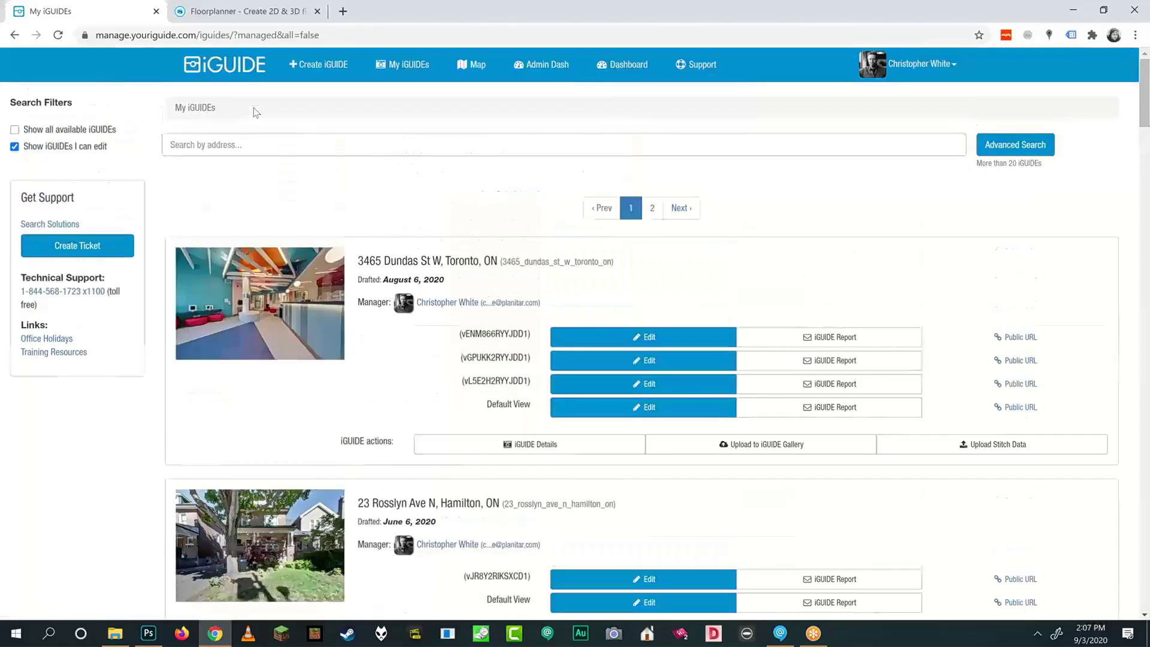
pyautogui.click(342, 12)
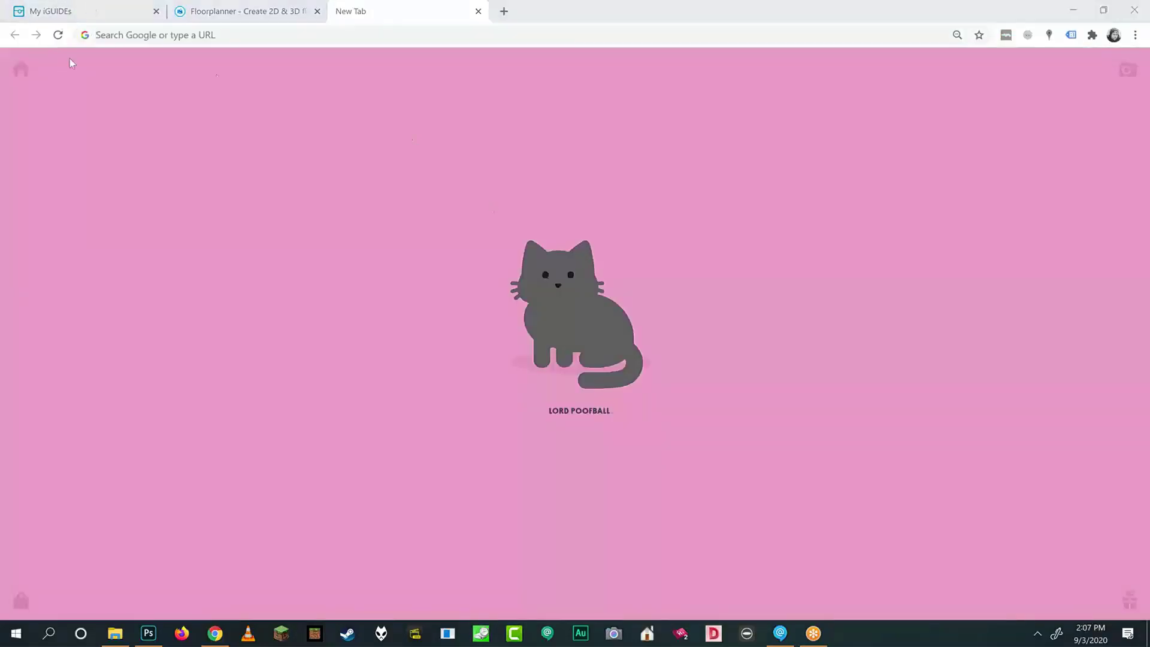
pyautogui.click(84, 12)
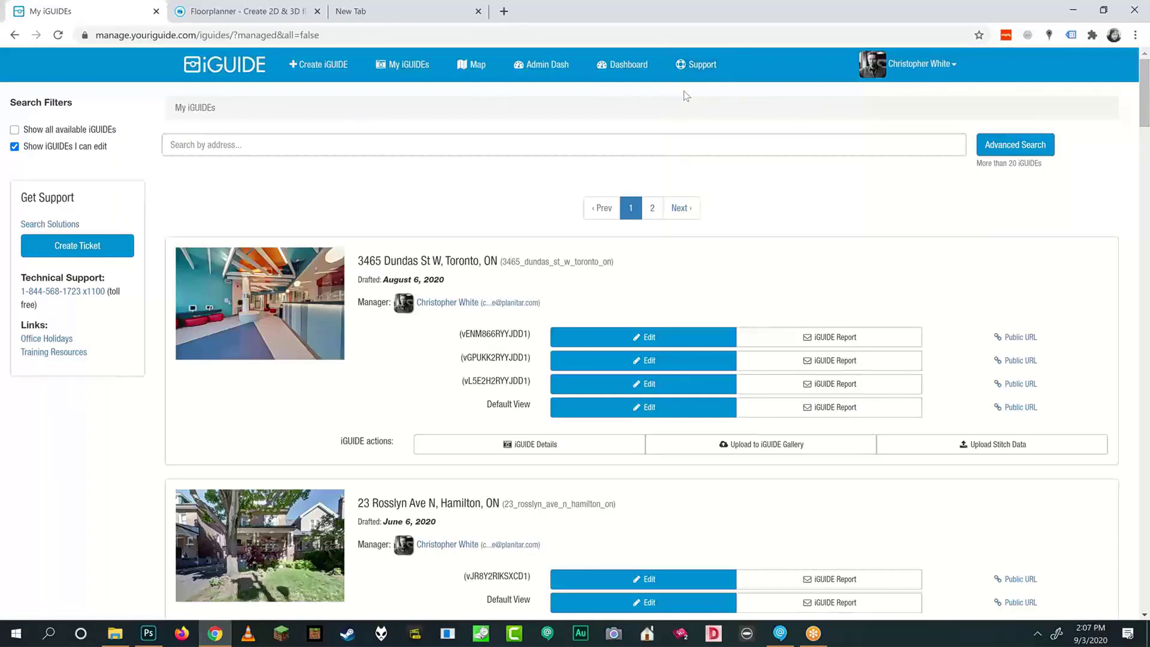
# Review the Processing Fees (CAD) page in the Support area and return to the My iGUIDEs list.
pyautogui.click(687, 71)
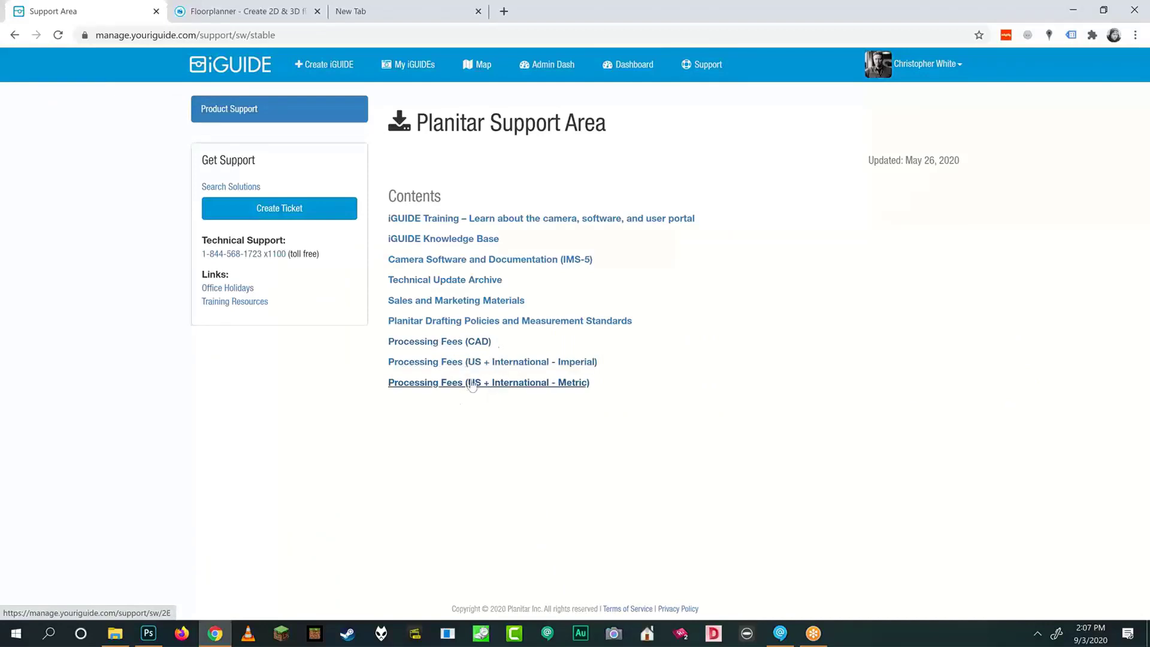
pyautogui.click(425, 343)
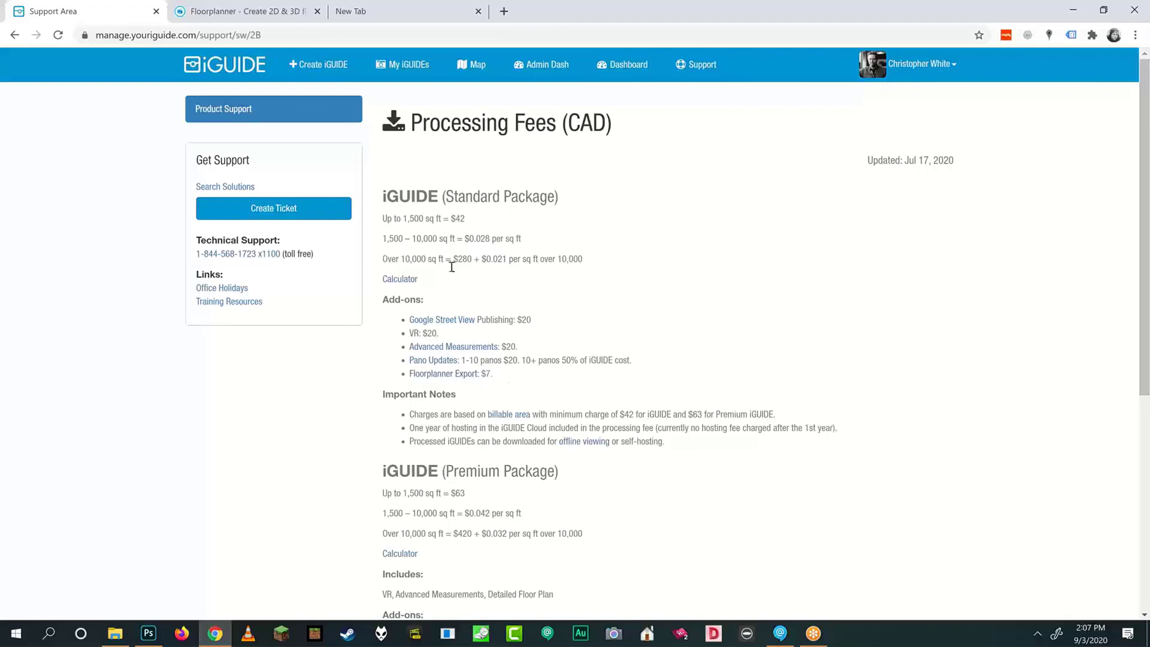
pyautogui.click(15, 35)
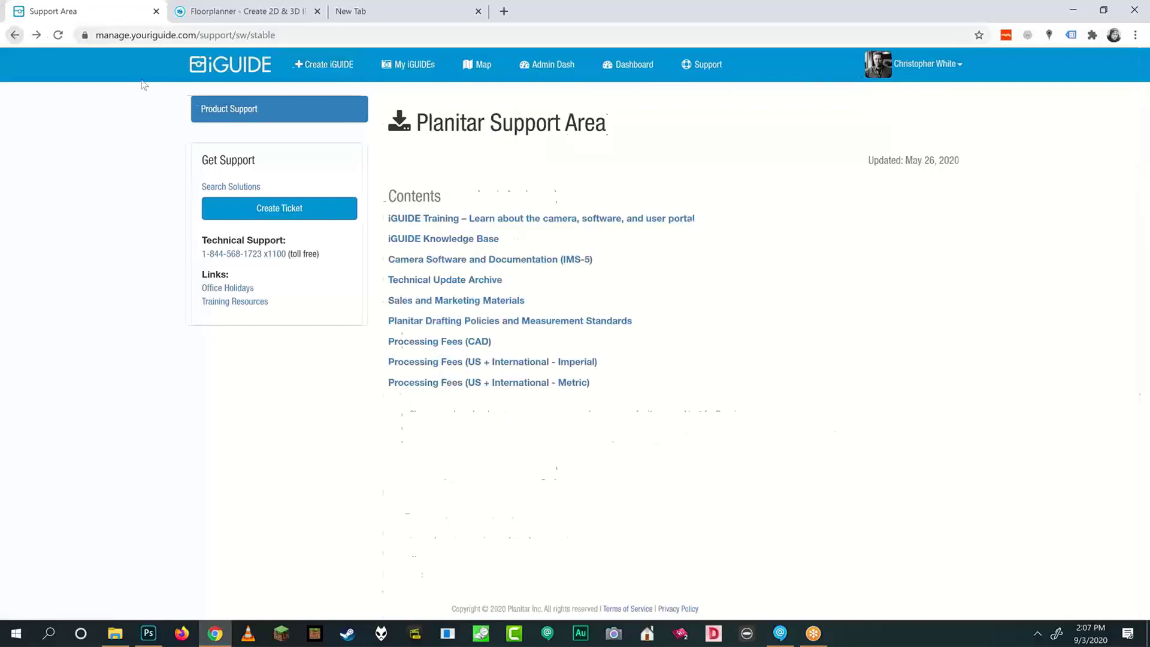
pyautogui.click(248, 11)
pyautogui.click(46, 8)
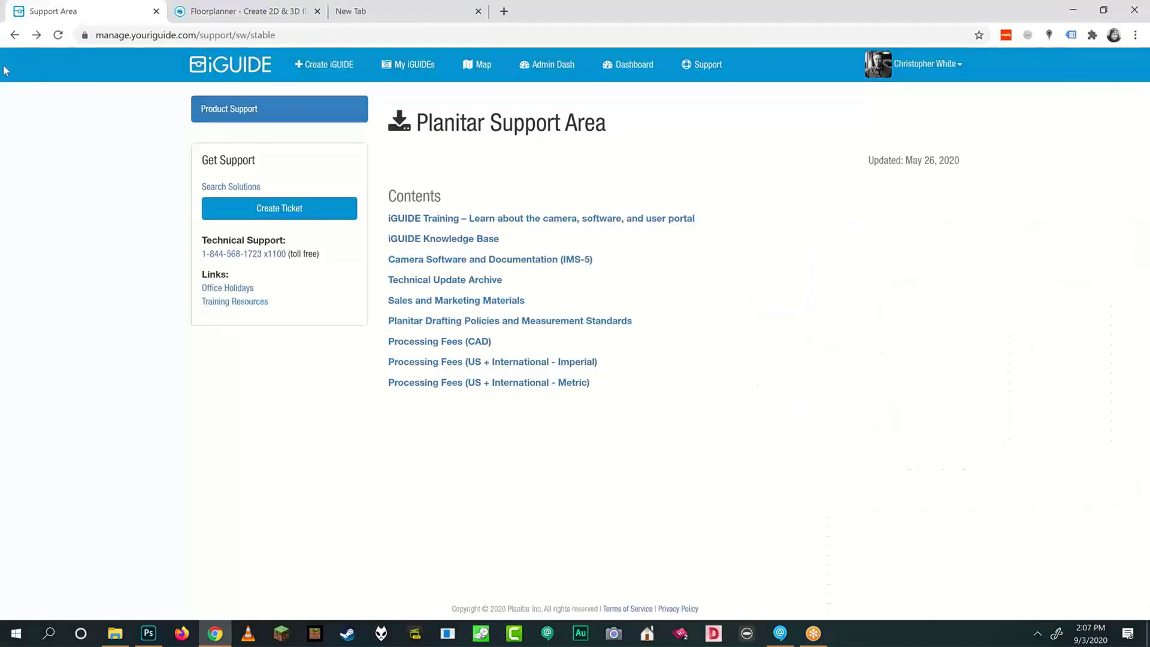
pyautogui.click(15, 36)
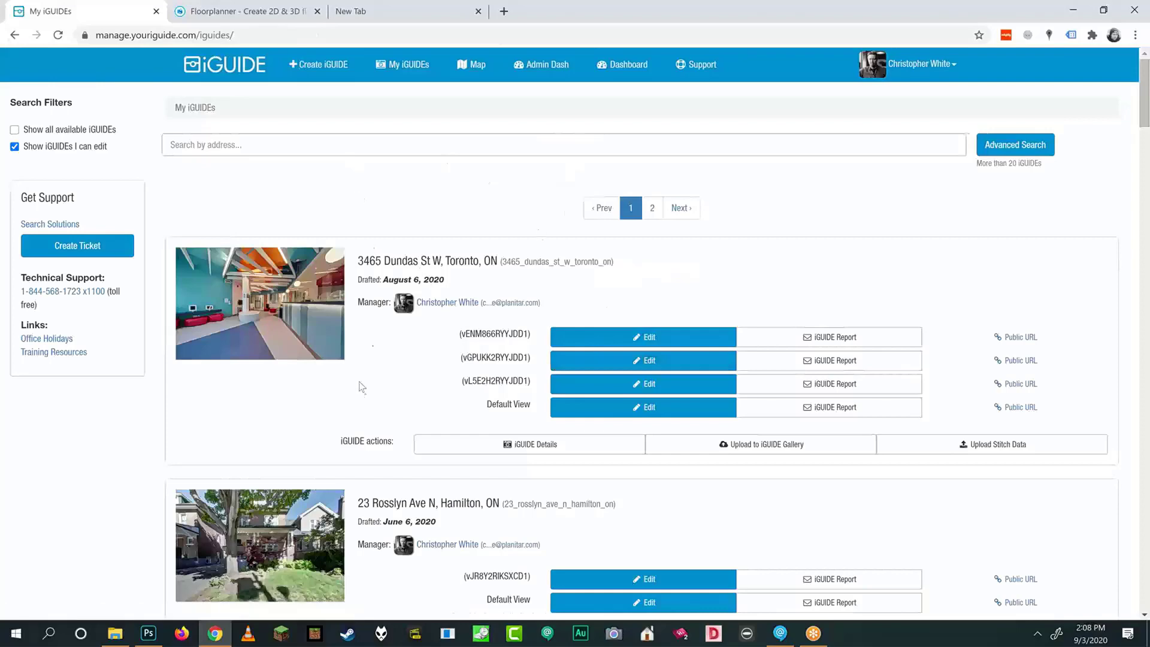
pyautogui.scroll(-2, 366, 383)
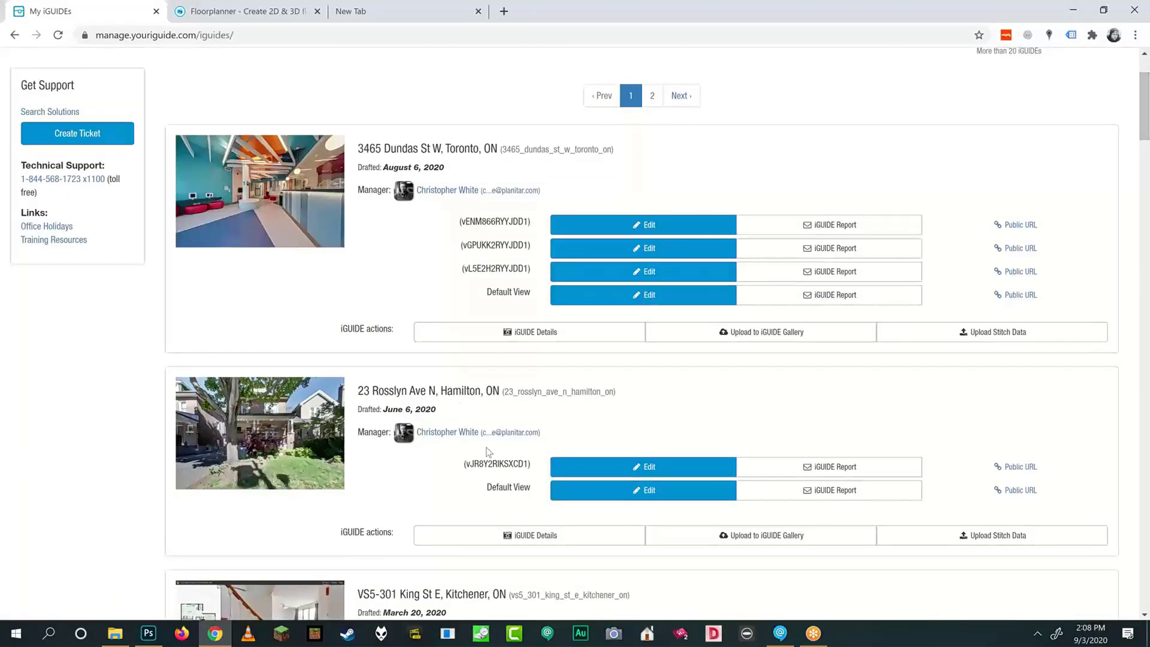
pyautogui.click(628, 493)
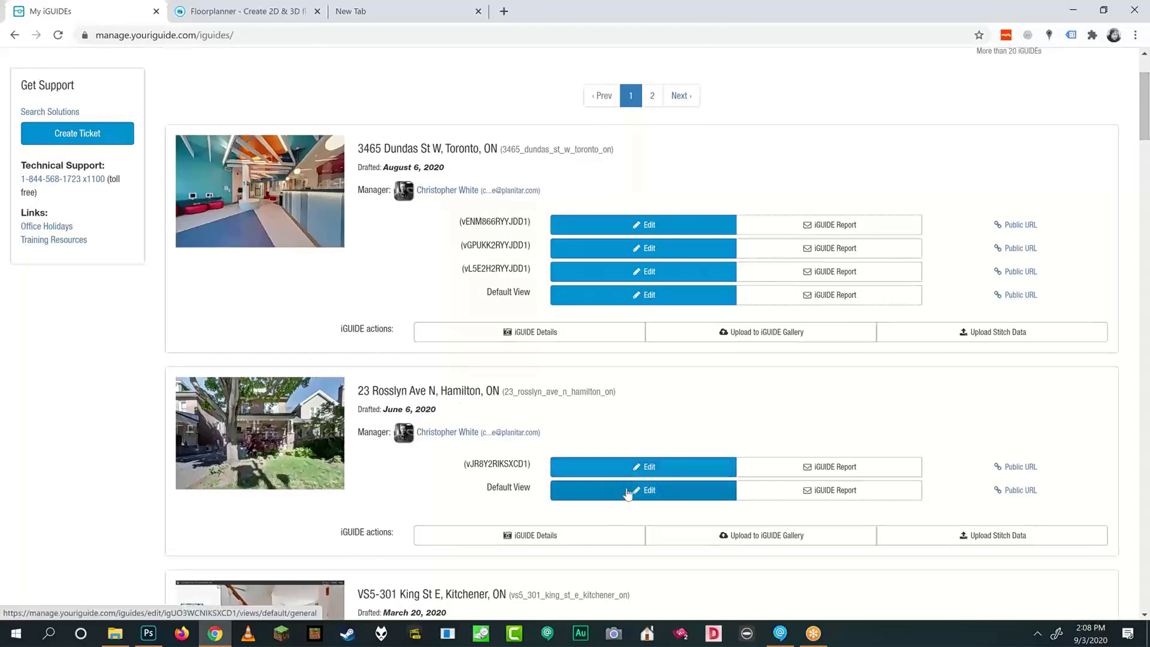
pyautogui.scroll(-5, 362, 465)
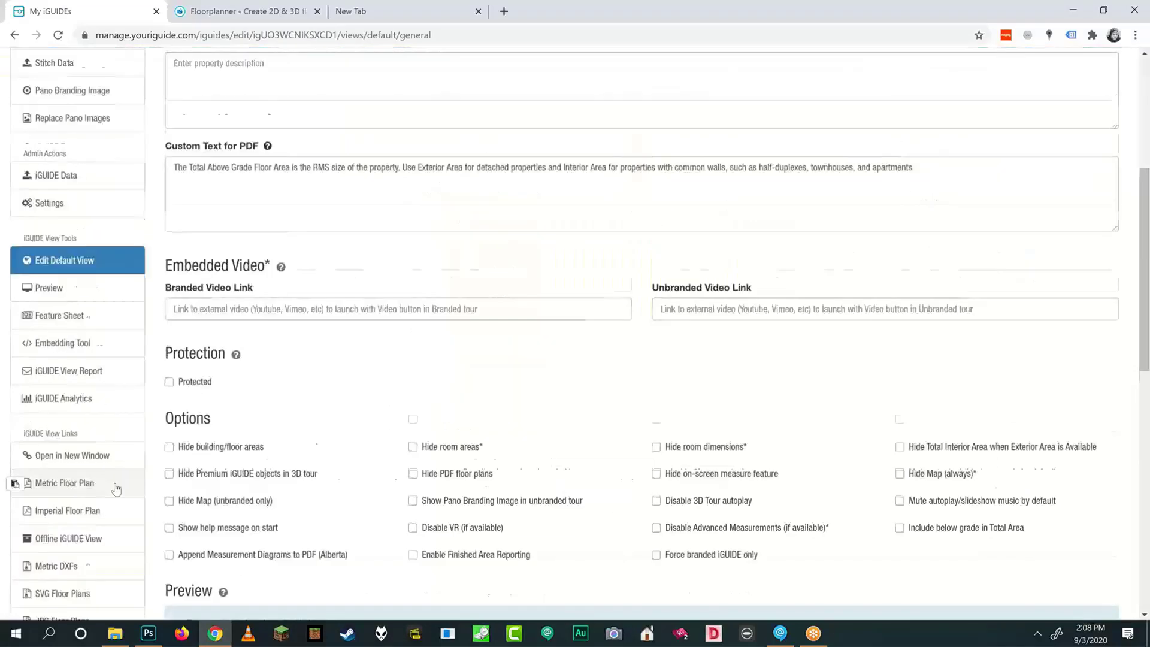
pyautogui.scroll(10, 121, 466)
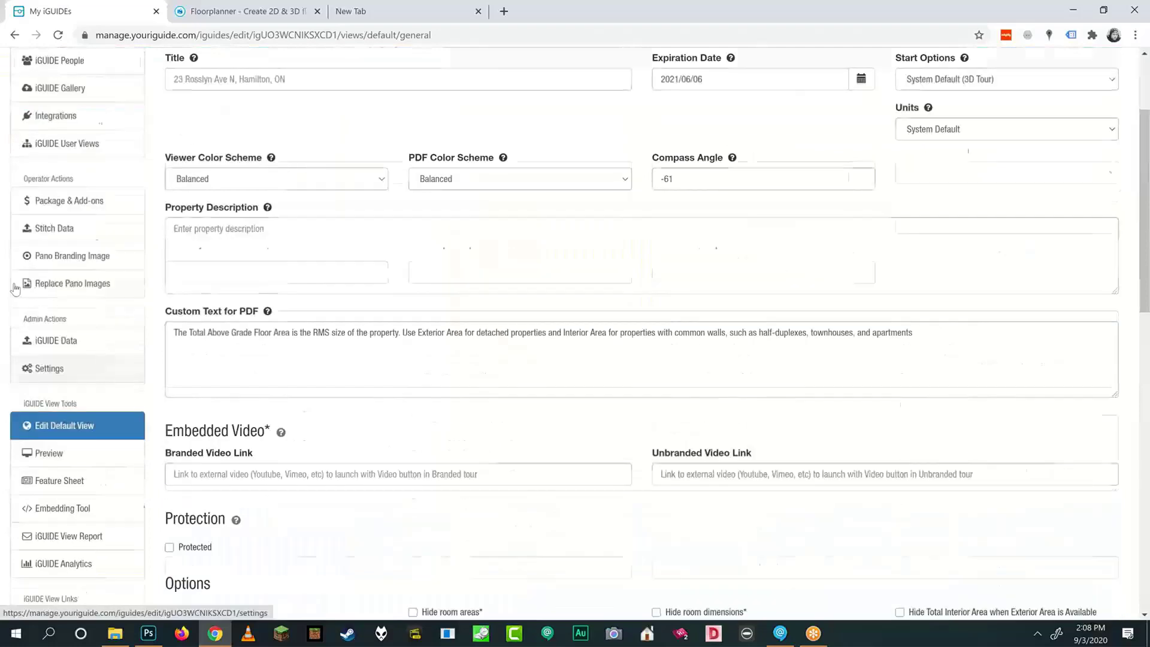
pyautogui.click(402, 64)
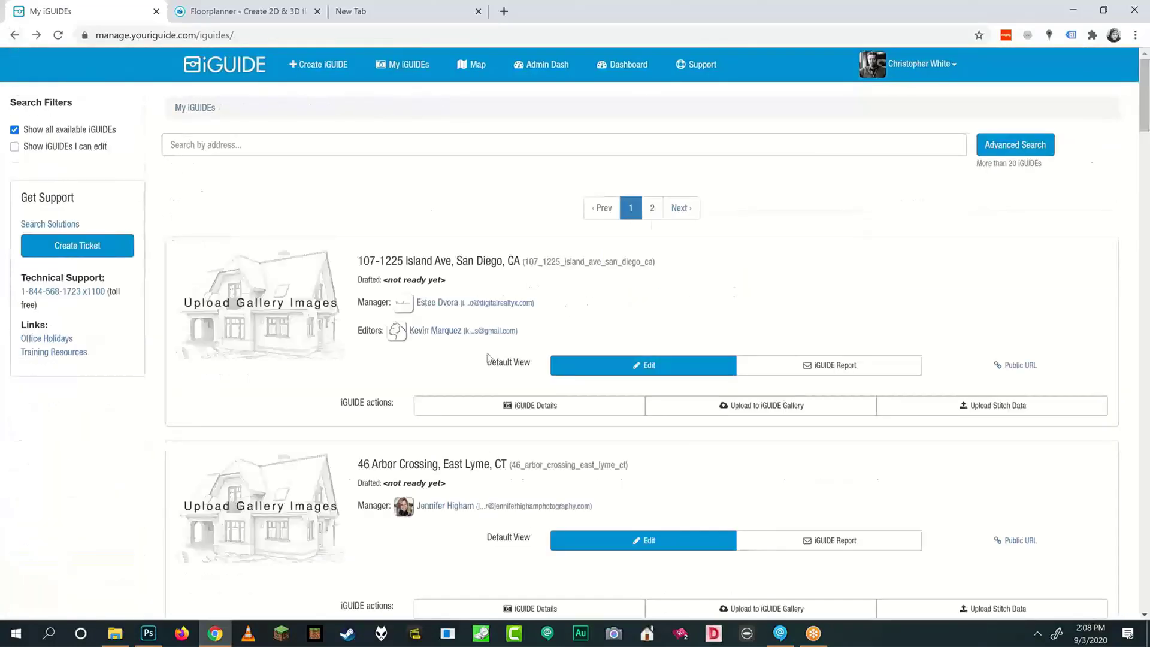
# Limit the list to iGUIDEs that can be edited and open the Toronto iGUIDE's Default View for editing.
pyautogui.click(14, 147)
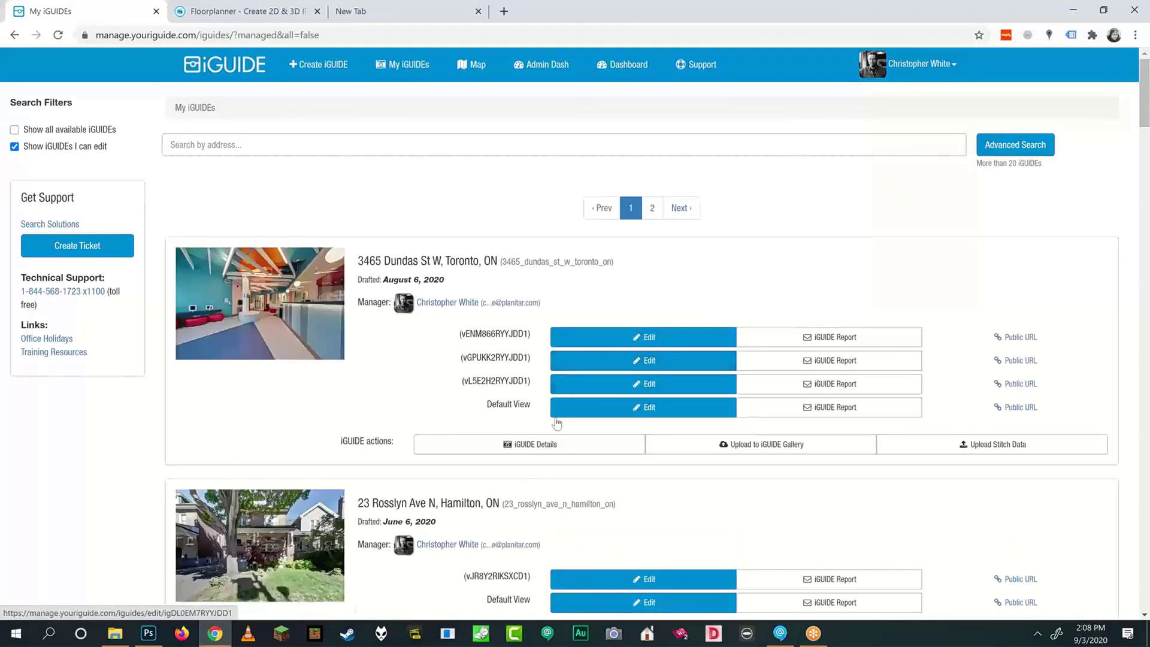
pyautogui.click(605, 410)
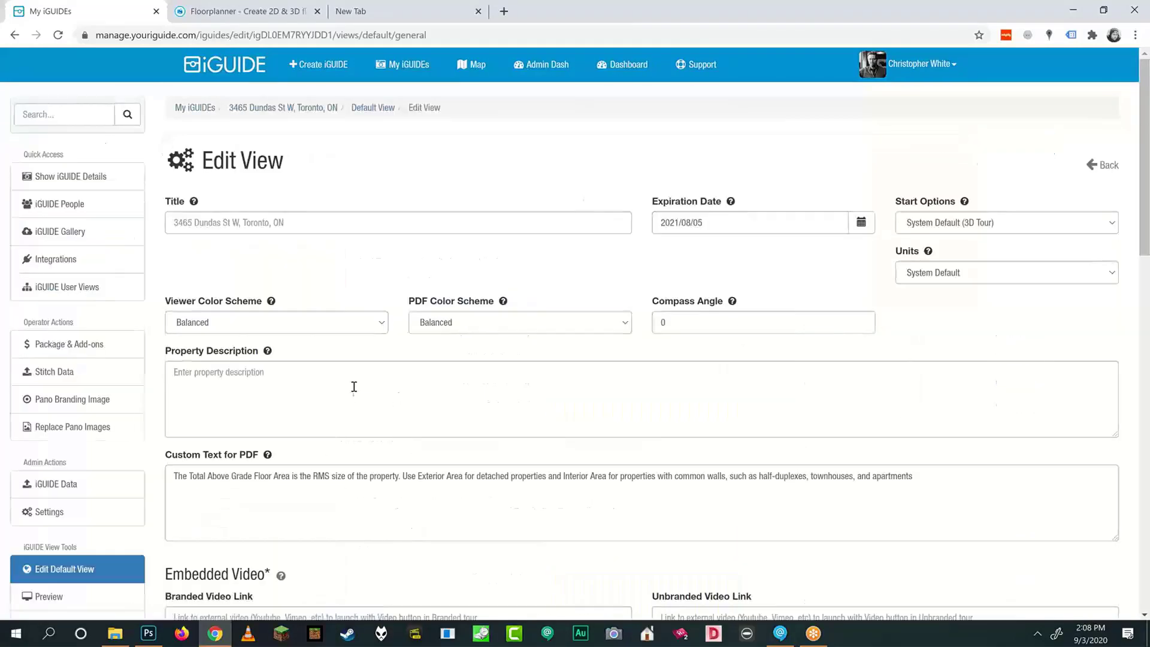
pyautogui.scroll(-5, 152, 436)
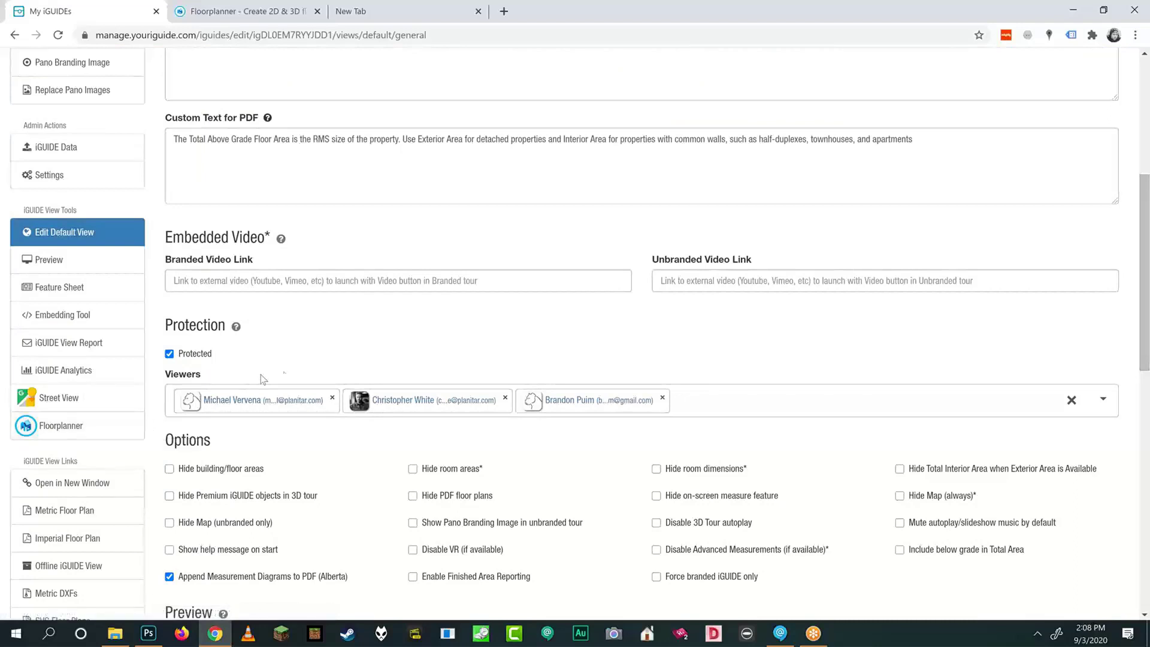
pyautogui.scroll(2, 284, 376)
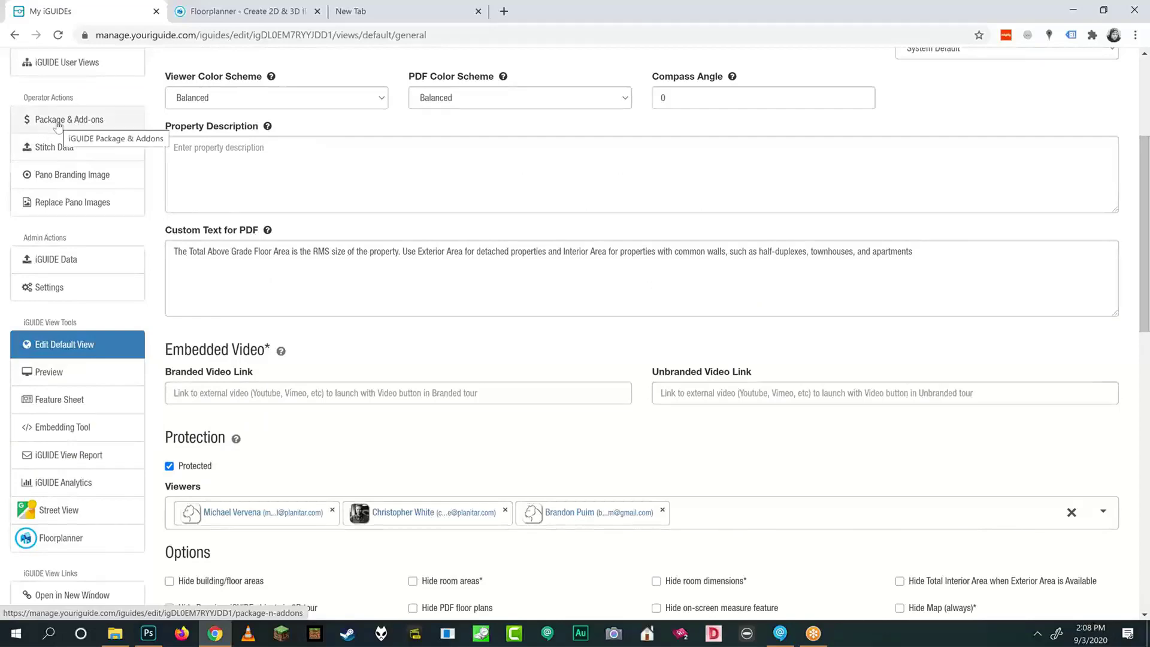
pyautogui.scroll(4, 57, 123)
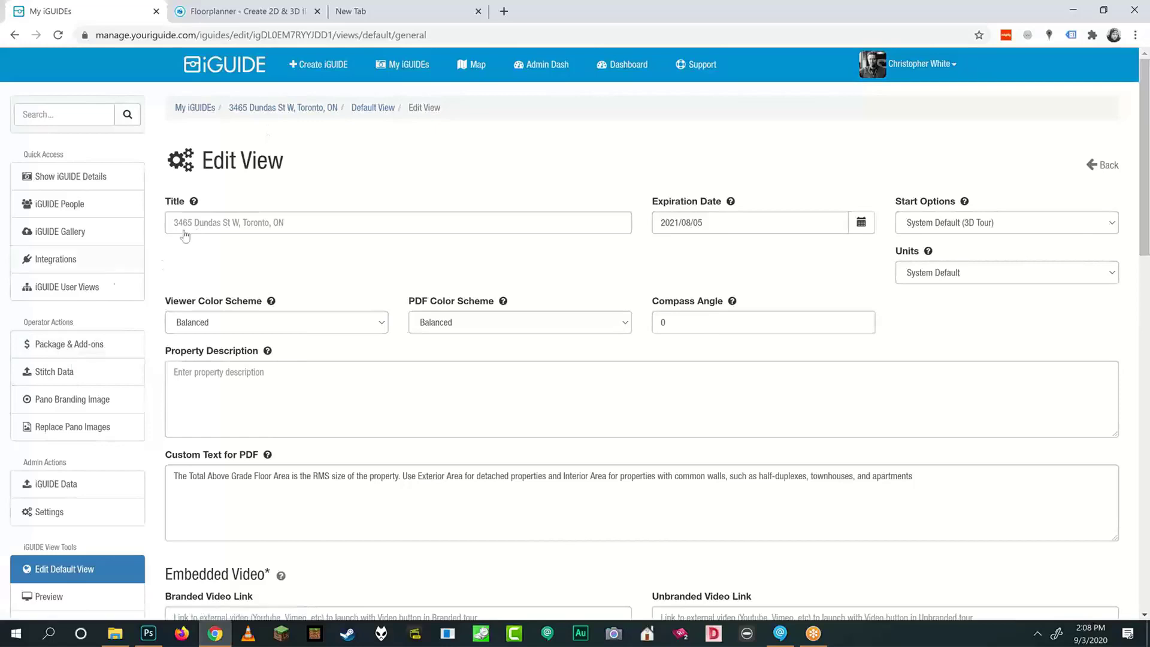
# View the package and paid add-on options for creating a new iGUIDE and return to the Toronto iGUIDE's Edit View page.
pyautogui.click(318, 64)
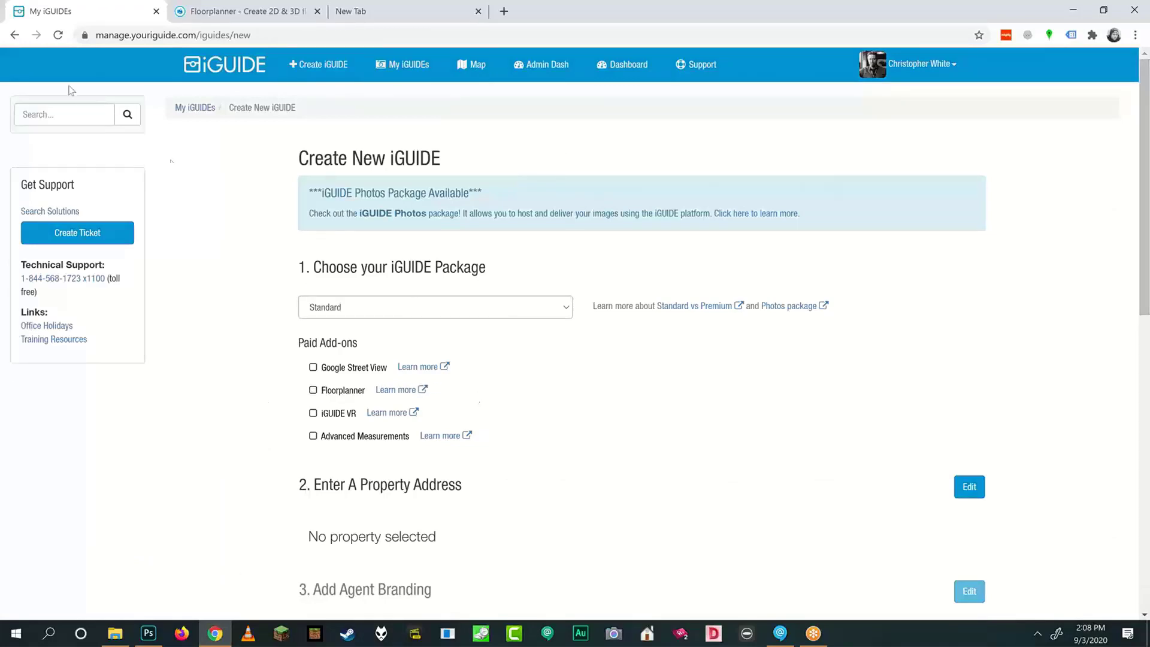
pyautogui.click(15, 35)
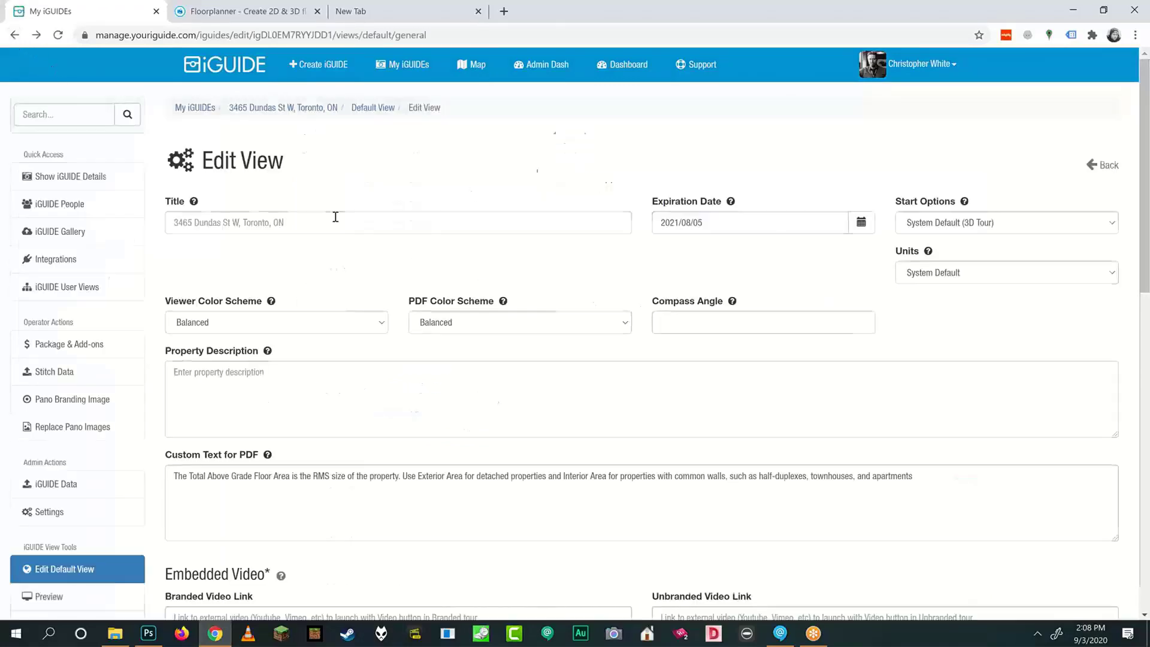
# Export the Main Building of the Toronto iGUIDE's Default View to Floorplanner and confirm the export.
pyautogui.scroll(-6, 124, 319)
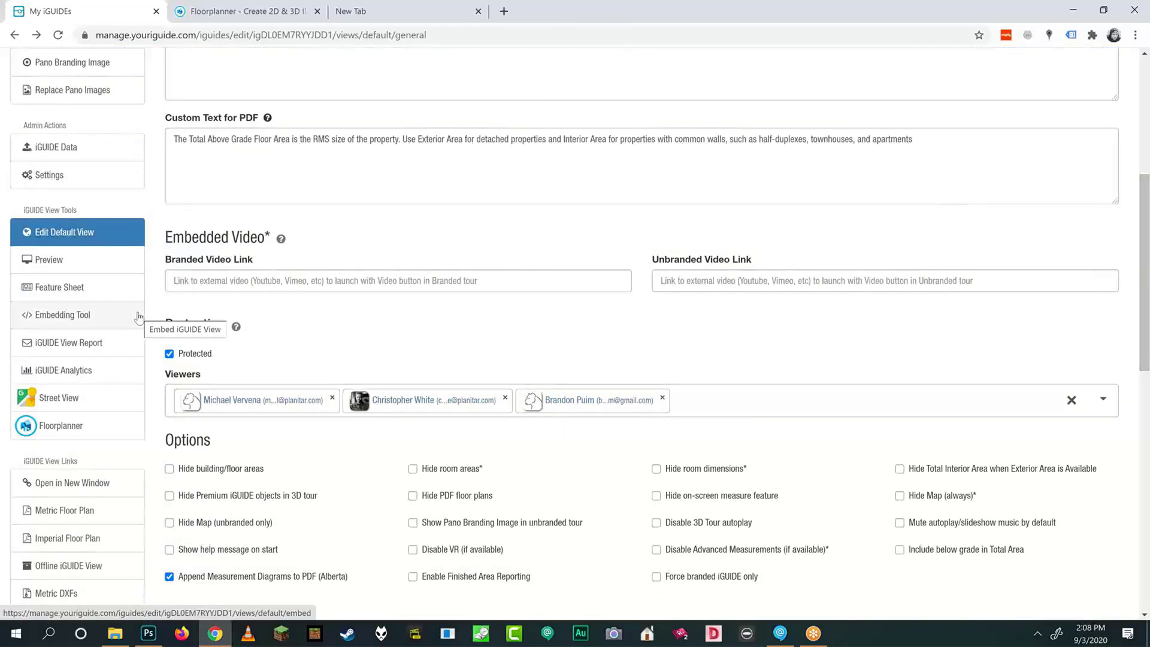
pyautogui.click(87, 436)
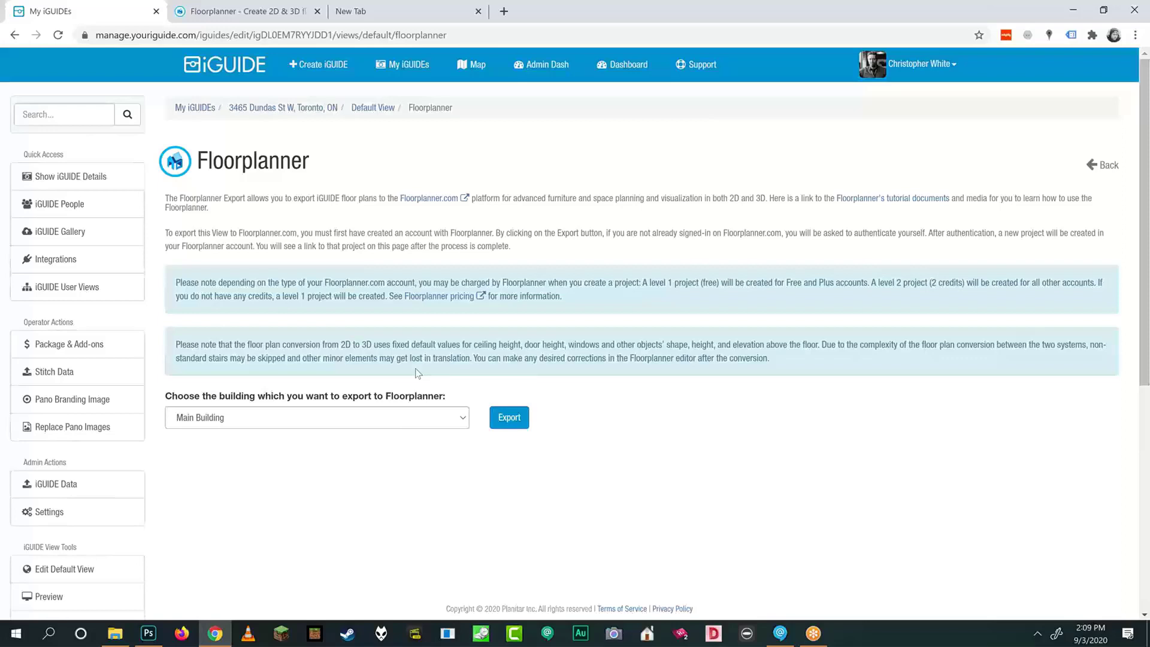
pyautogui.click(452, 424)
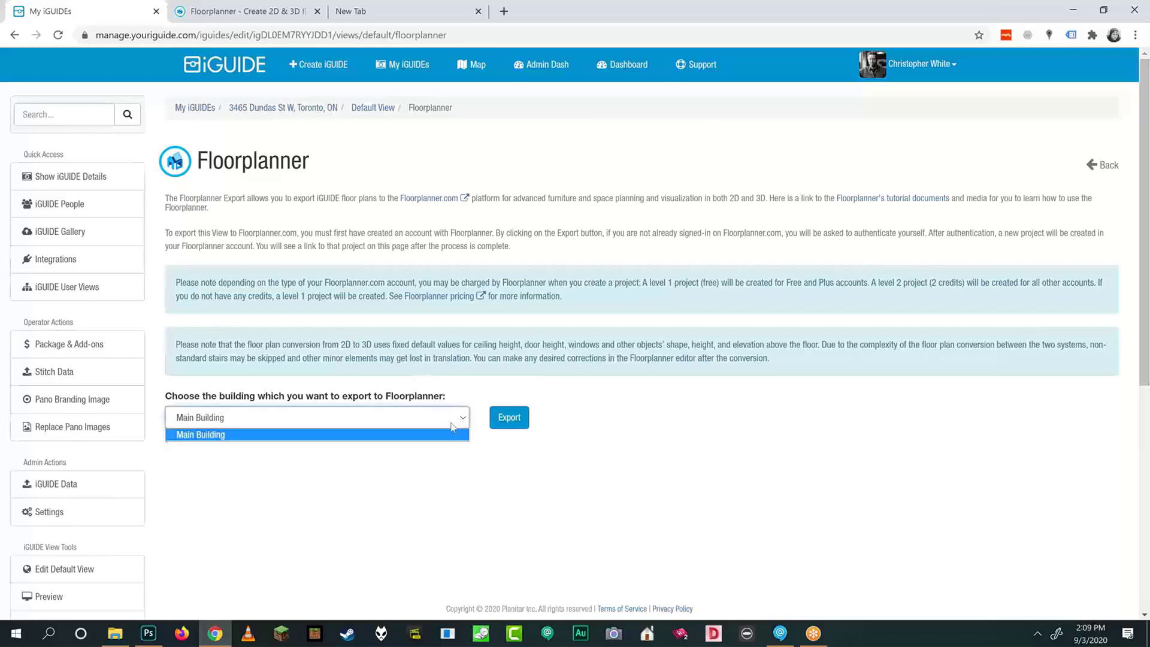
pyautogui.click(381, 481)
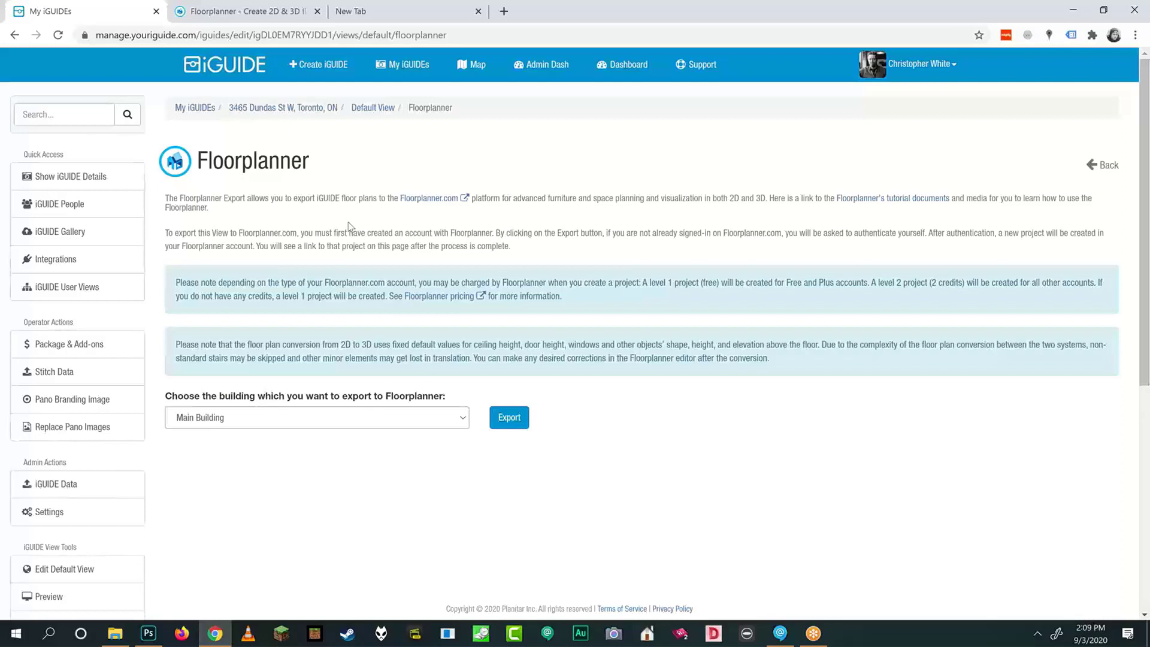
pyautogui.click(518, 422)
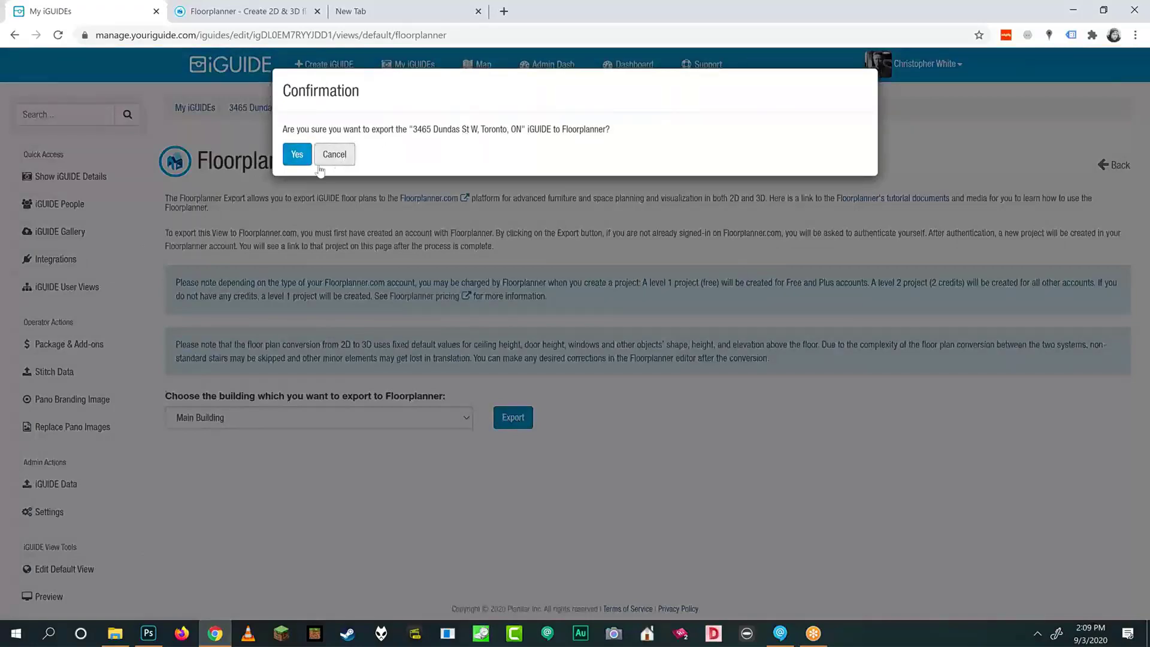
pyautogui.click(296, 156)
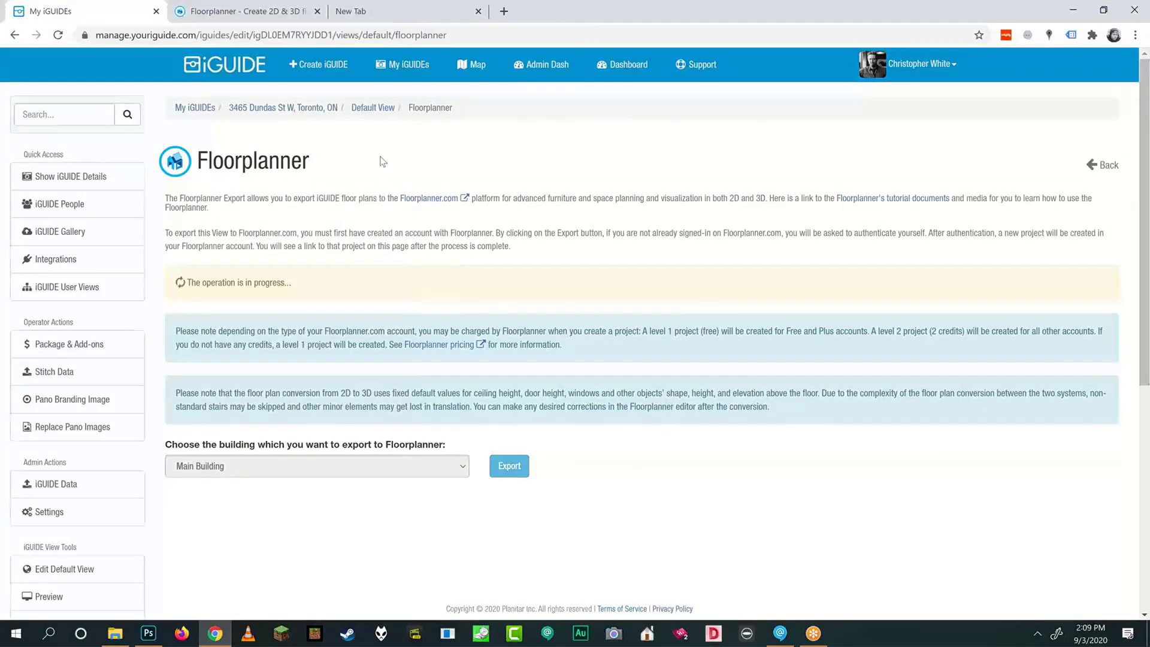
# Open the exported project in the Floorplanner editor and show its floors and designs.
pyautogui.scroll(4, 347, 294)
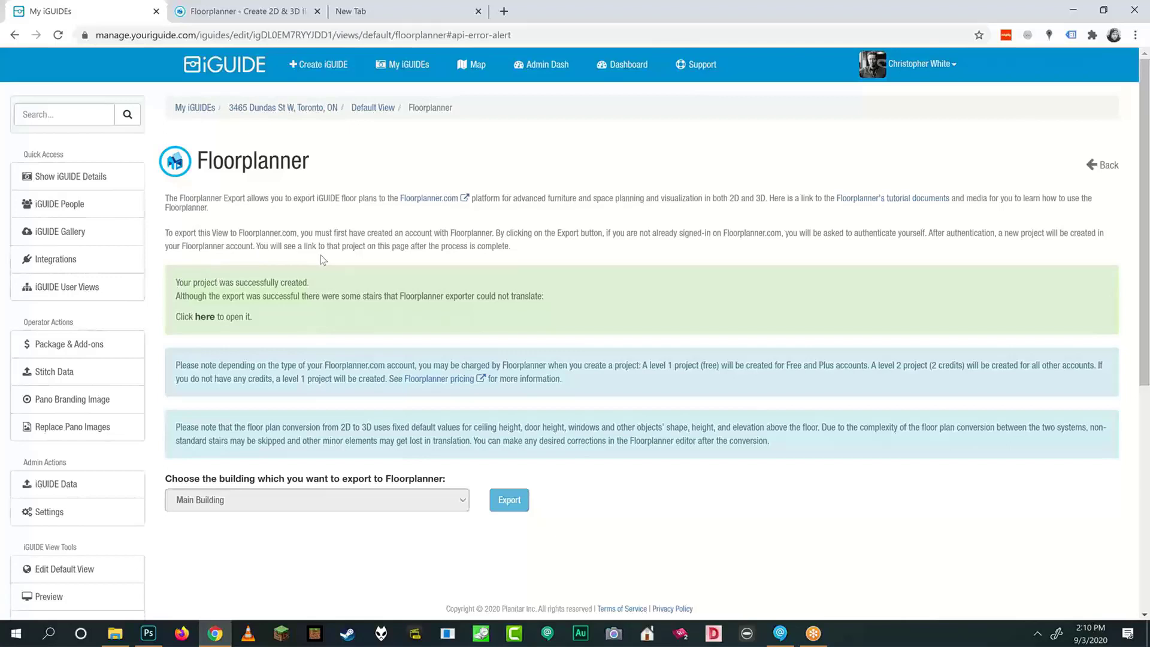
pyautogui.click(204, 317)
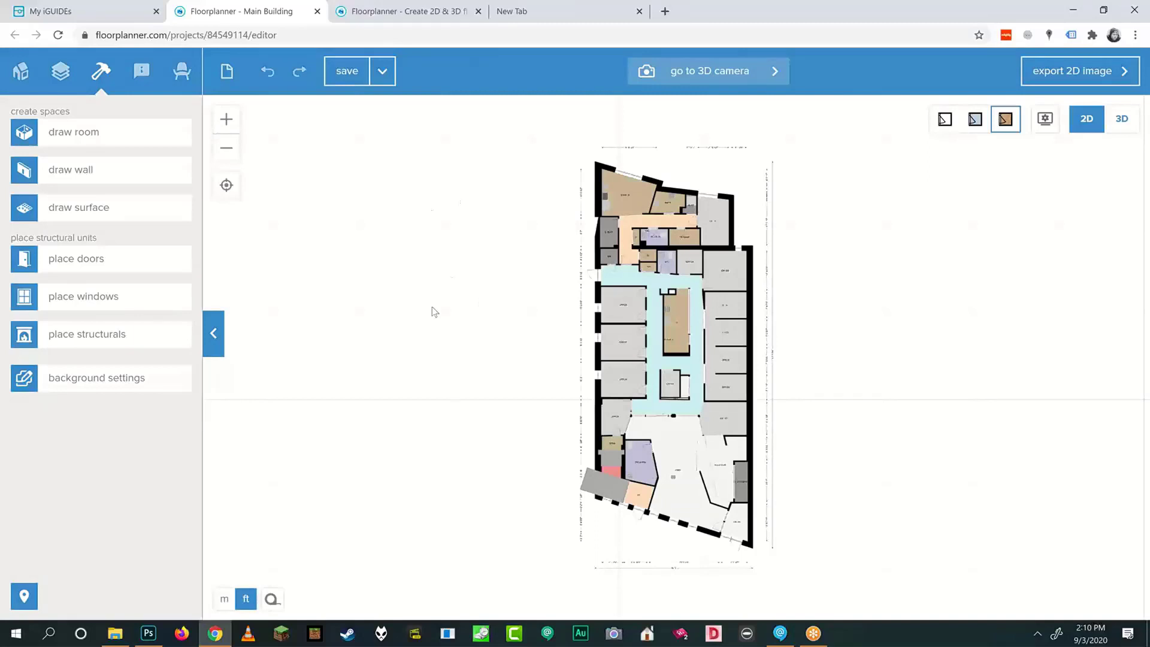
pyautogui.scroll(1, 704, 421)
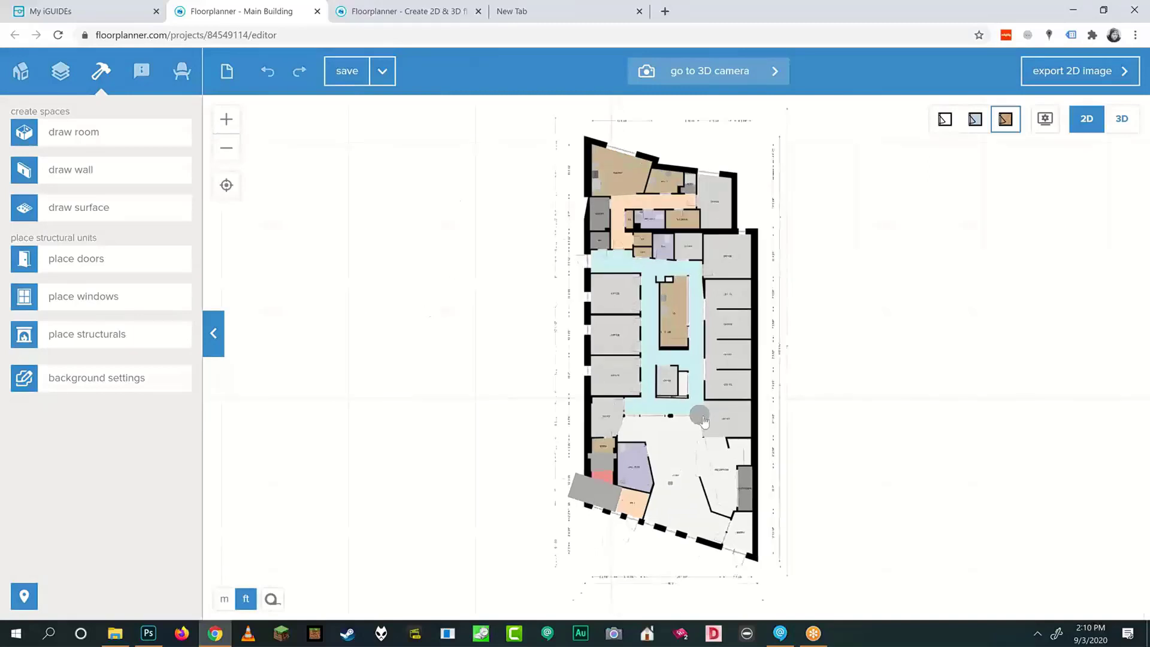
pyautogui.scroll(4, 741, 337)
pyautogui.scroll(-6, 714, 346)
pyautogui.scroll(1, 720, 426)
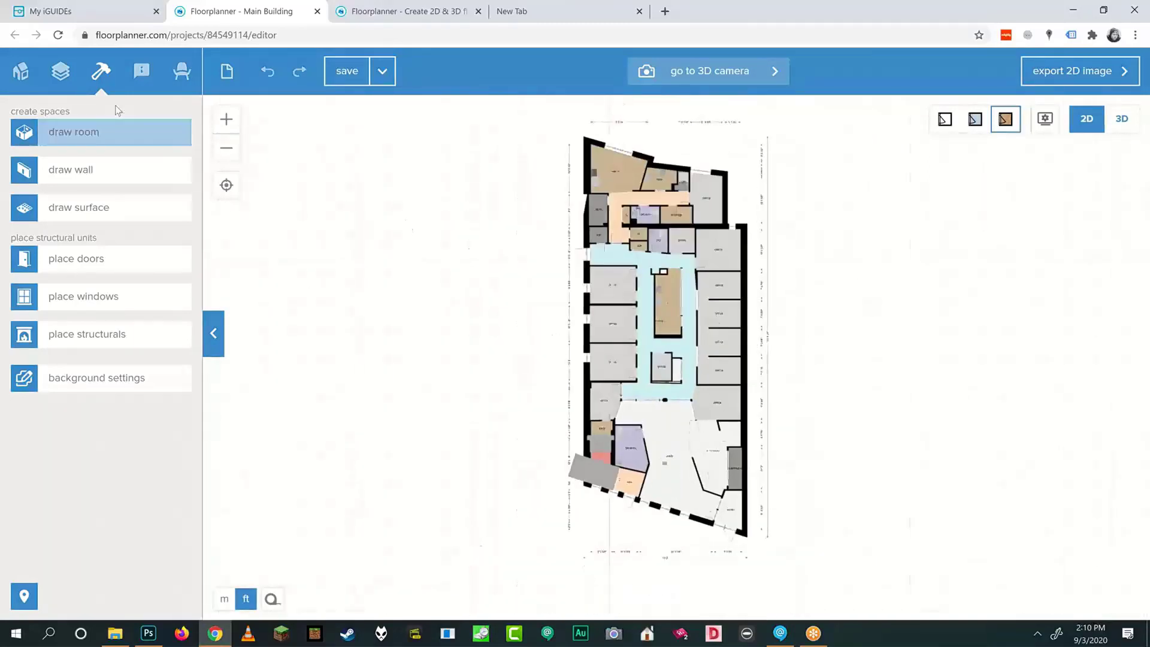
pyautogui.click(60, 71)
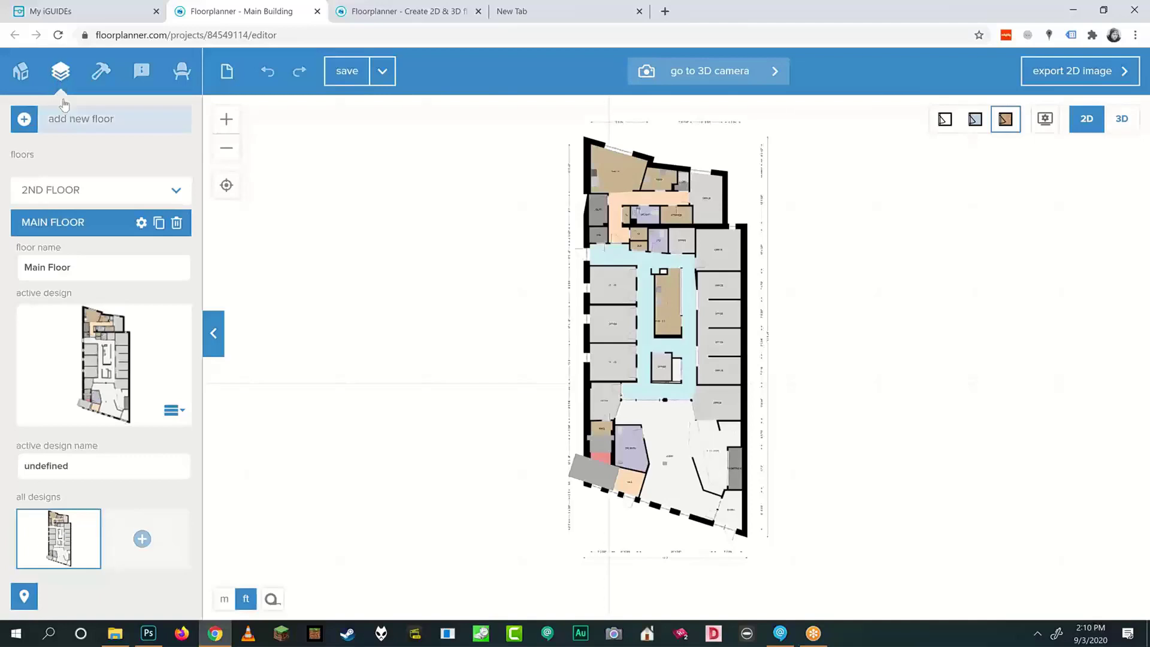
# Display the 2nd Floor plan, look over the construction tools and return to the Main Floor plan.
pyautogui.click(66, 203)
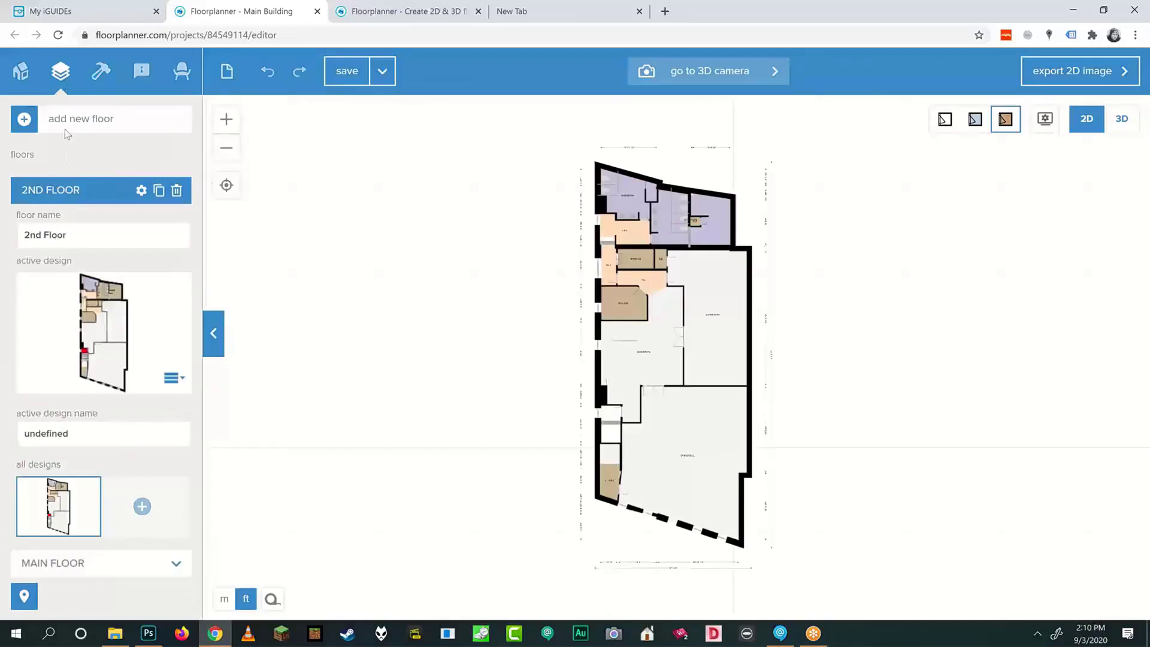
pyautogui.click(98, 76)
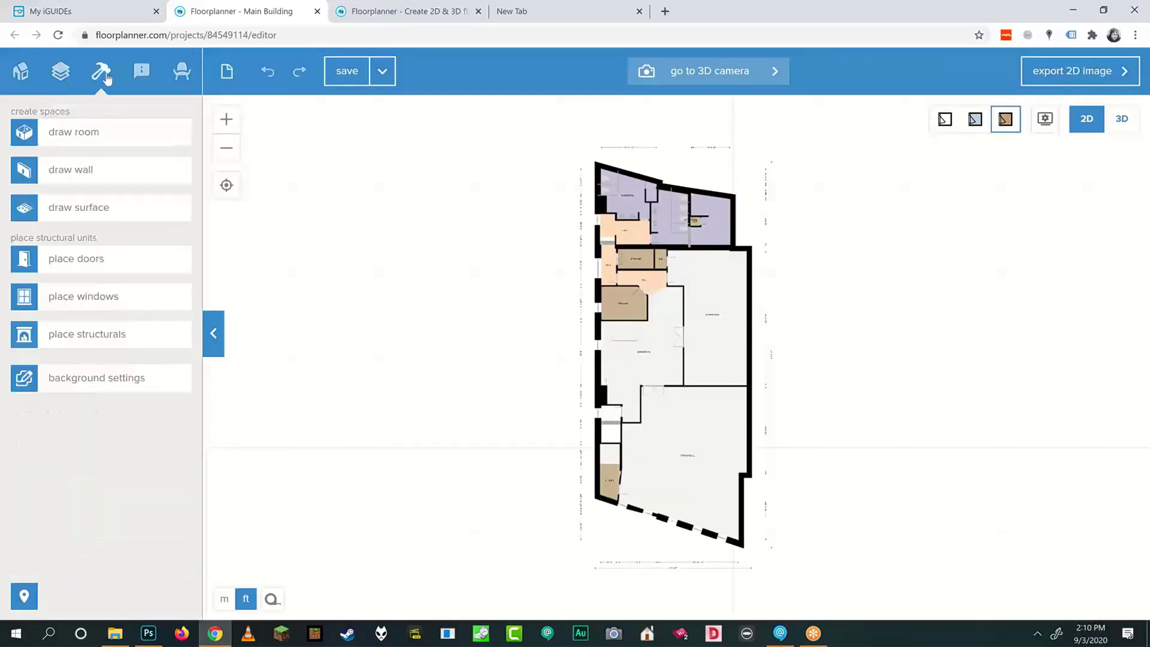
pyautogui.click(62, 83)
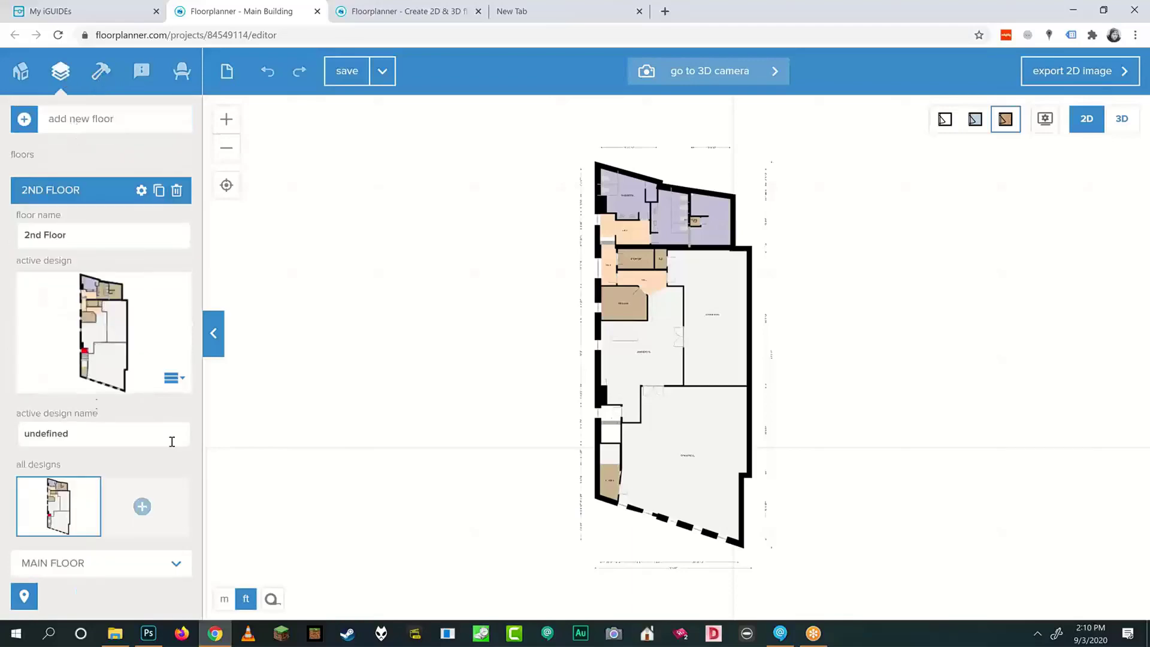
pyautogui.click(74, 564)
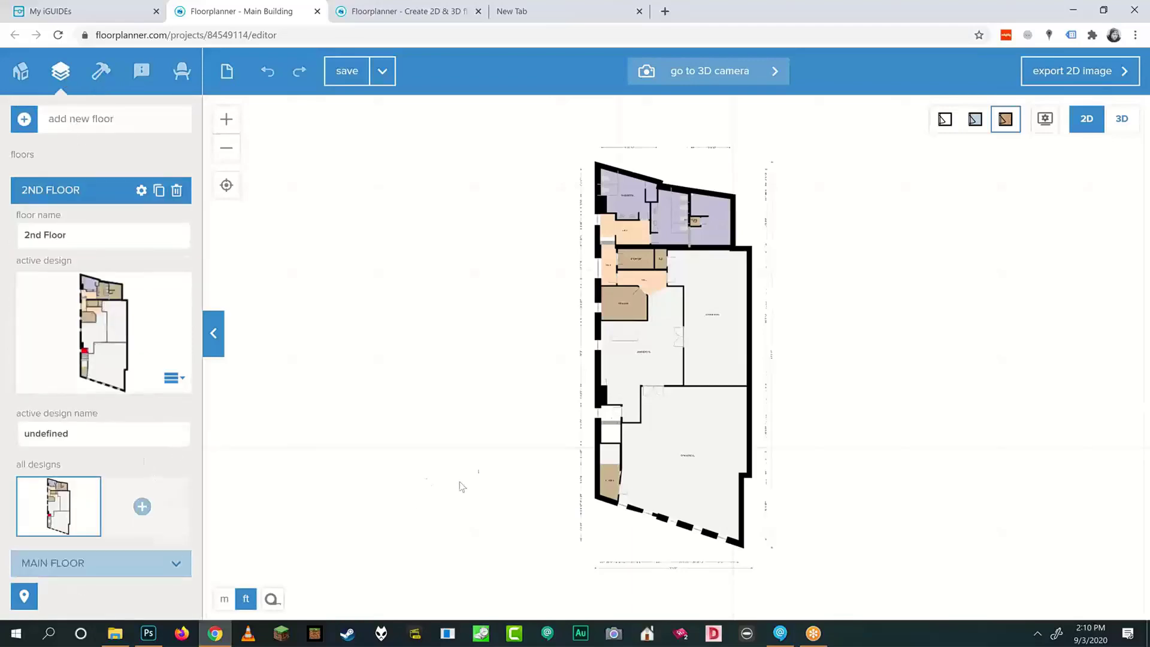
pyautogui.scroll(5, 650, 372)
pyautogui.scroll(-5, 651, 371)
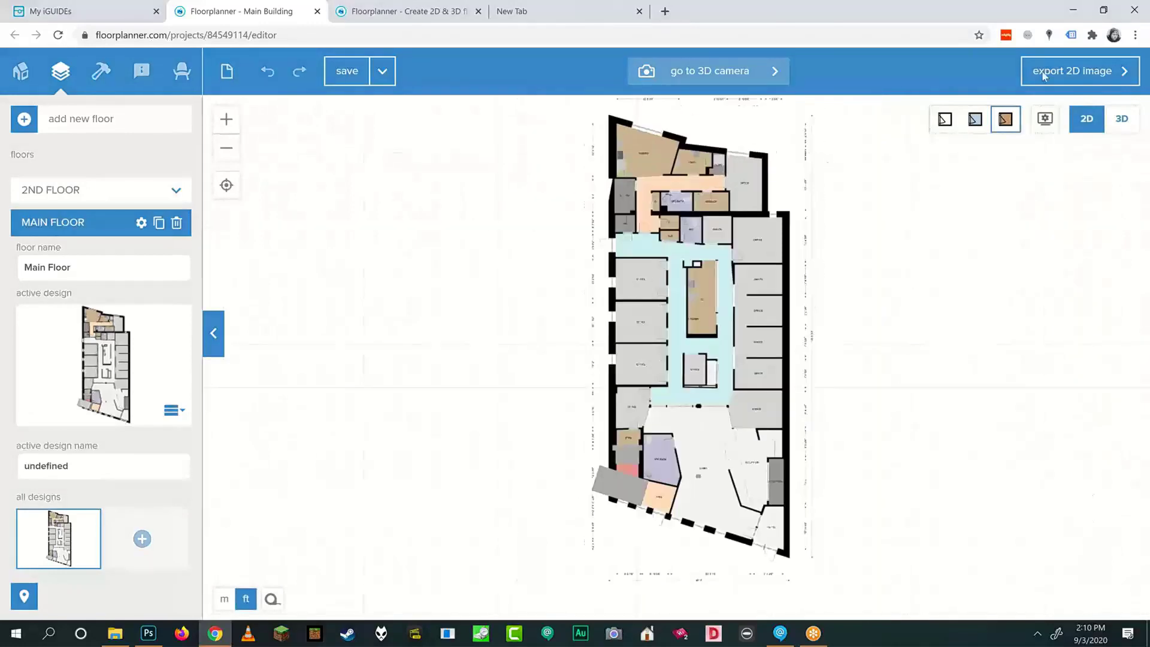
# Examine the Main Floor plan up close and view the general display settings for the 2D view.
pyautogui.click(1035, 34)
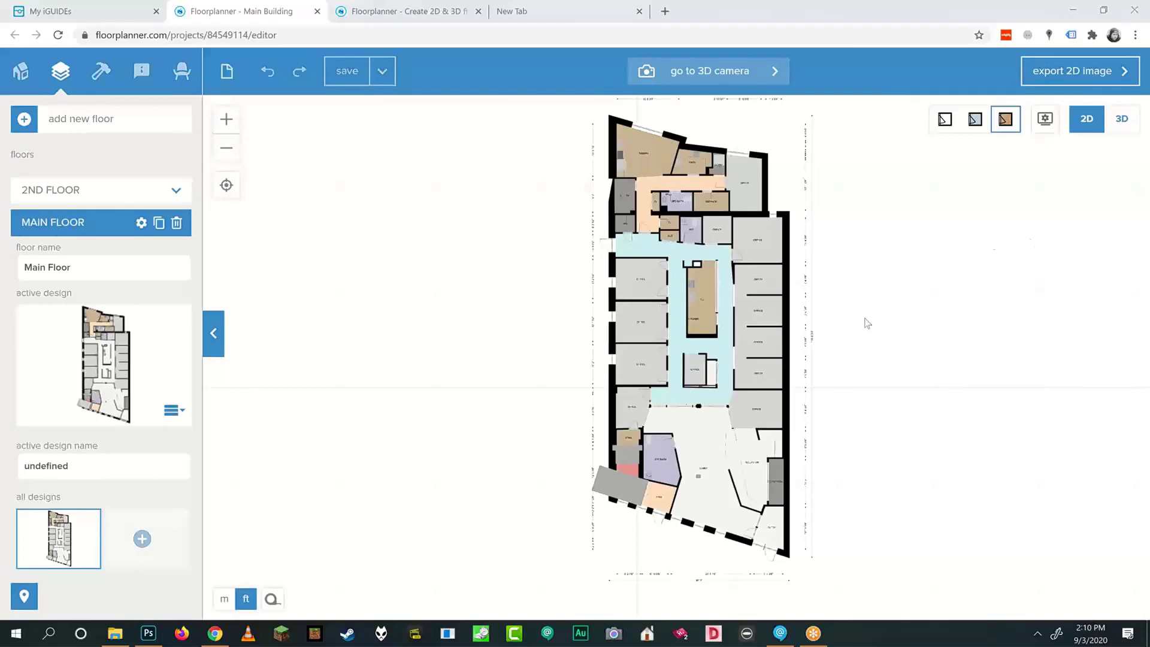
pyautogui.scroll(1, 754, 350)
pyautogui.scroll(-2, 706, 326)
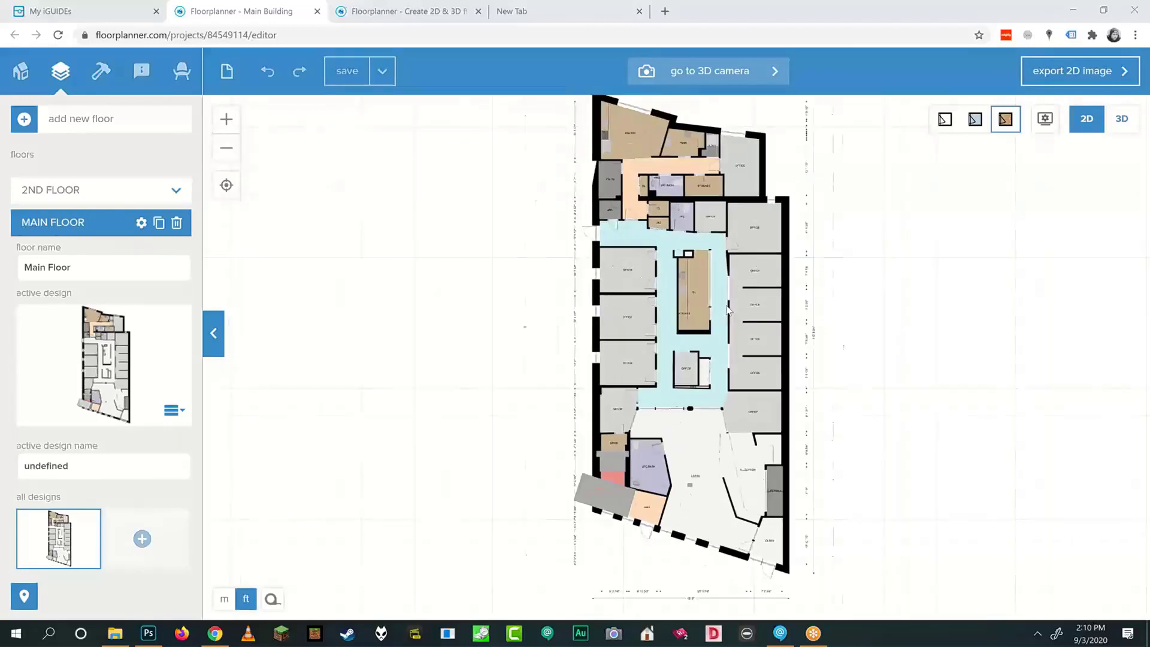
pyautogui.scroll(5, 707, 326)
pyautogui.scroll(-5, 706, 326)
pyautogui.scroll(-1, 676, 138)
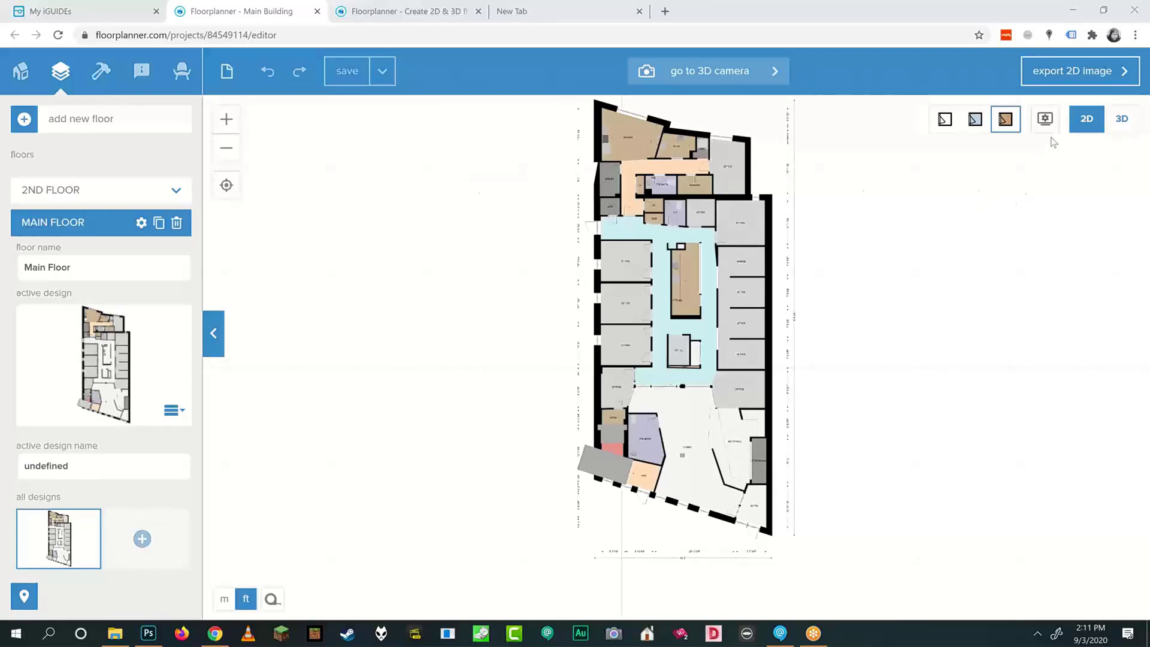
pyautogui.click(1045, 119)
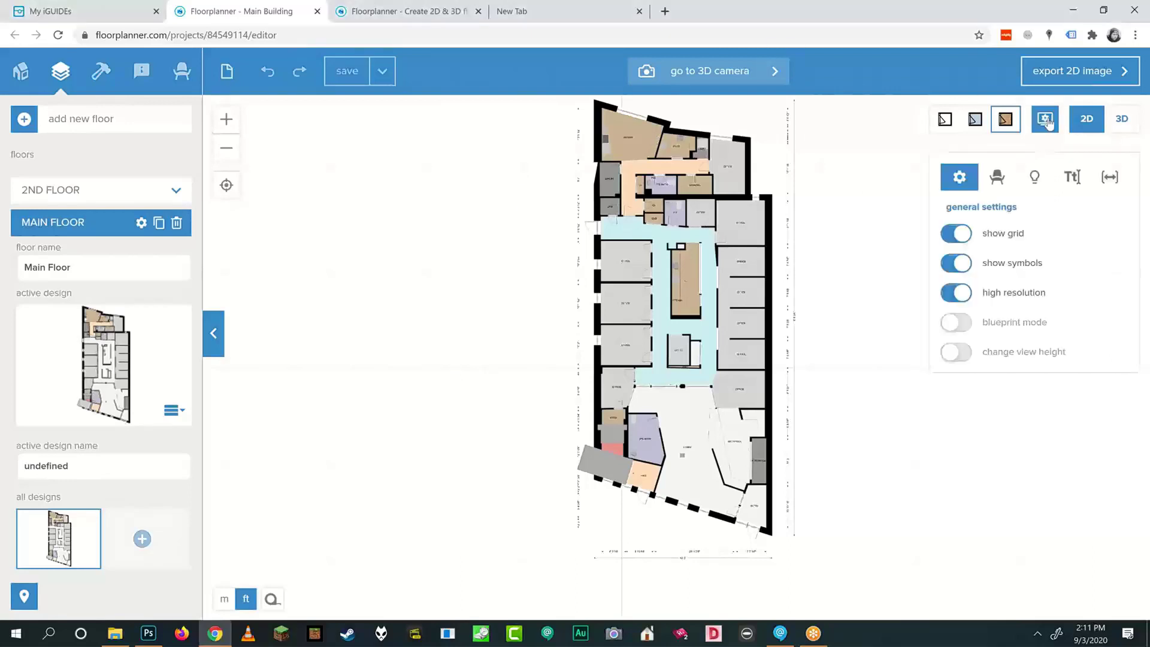
pyautogui.click(1047, 125)
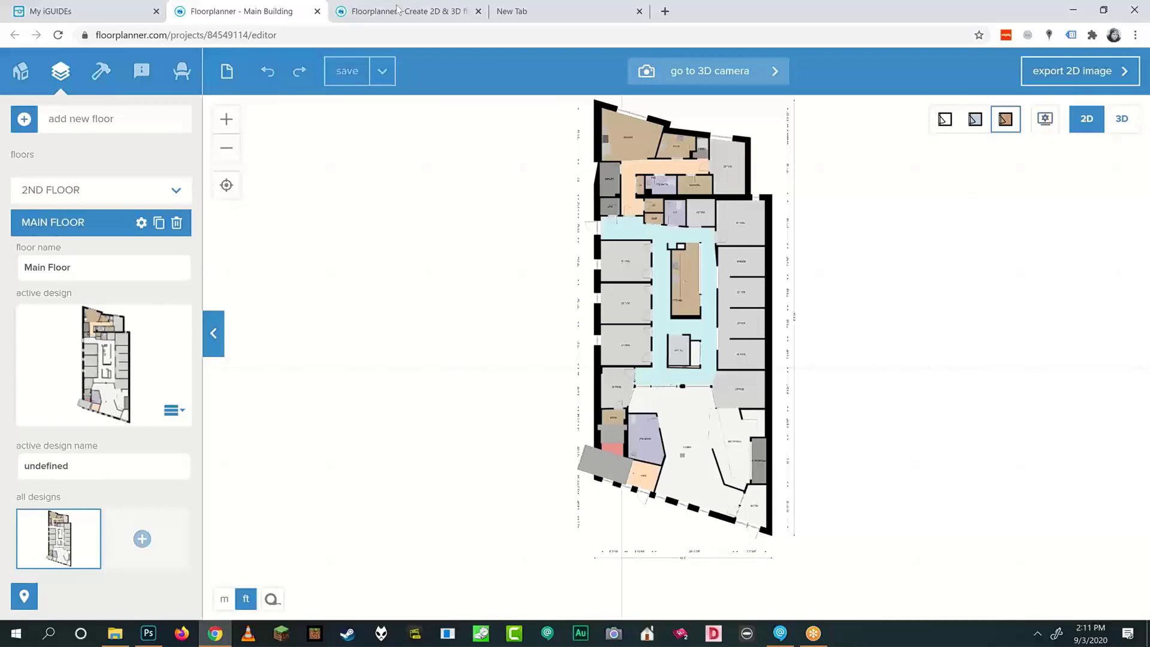
# Review the iGUIDE portal's Floorplanner export page and the Floorplanner home page, and return to the Main Building project.
pyautogui.click(94, 4)
pyautogui.click(105, 12)
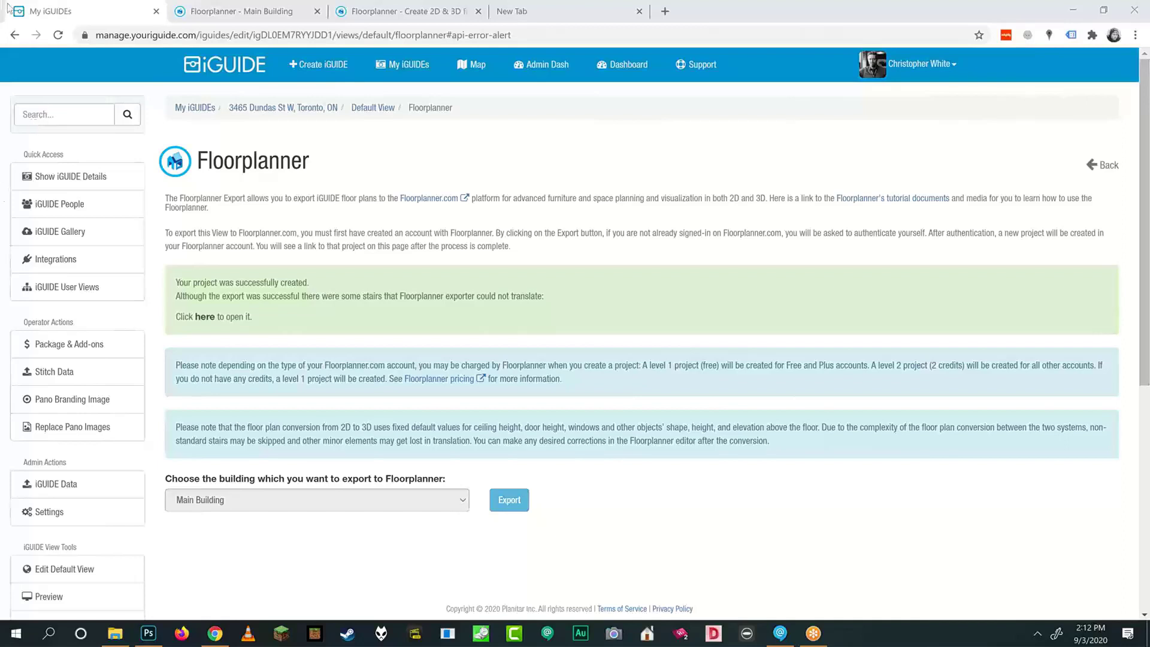
pyautogui.click(252, 16)
pyautogui.click(361, 16)
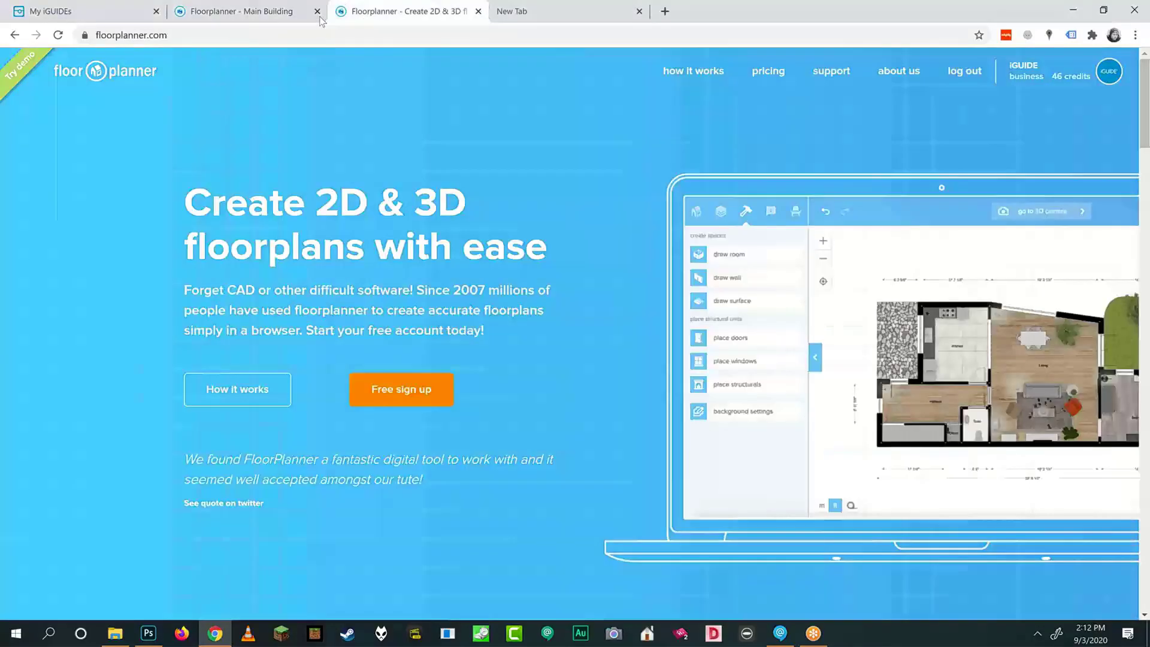
pyautogui.click(255, 14)
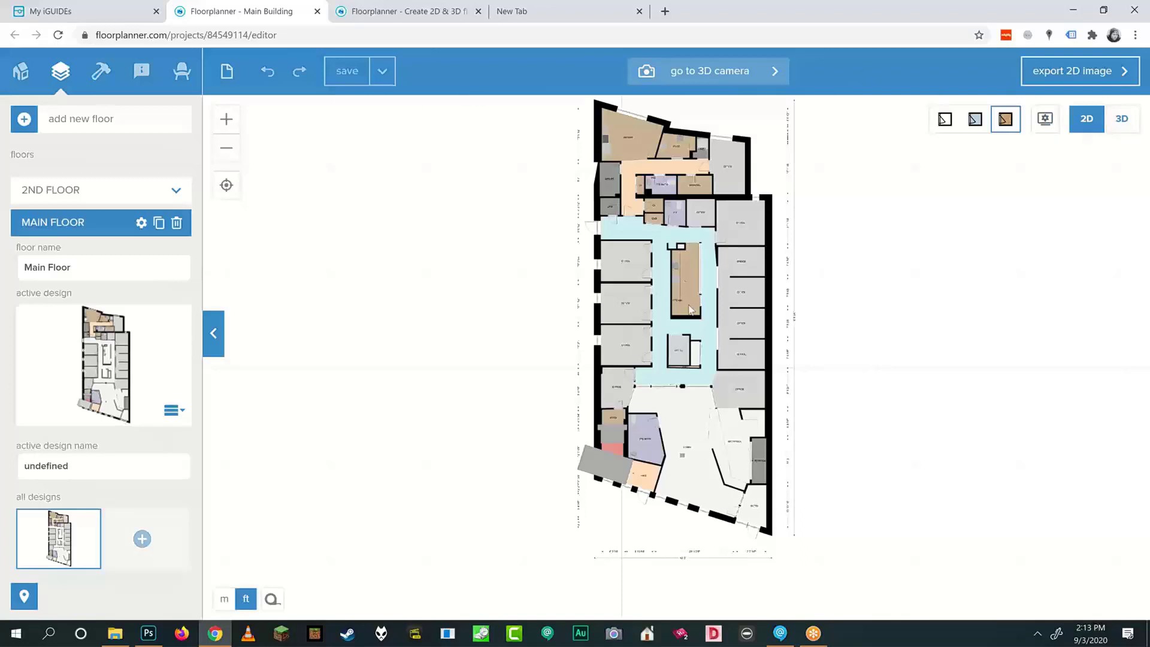
# View the Main Floor in 3D from several angles and return to the 2D plan.
pyautogui.click(1128, 138)
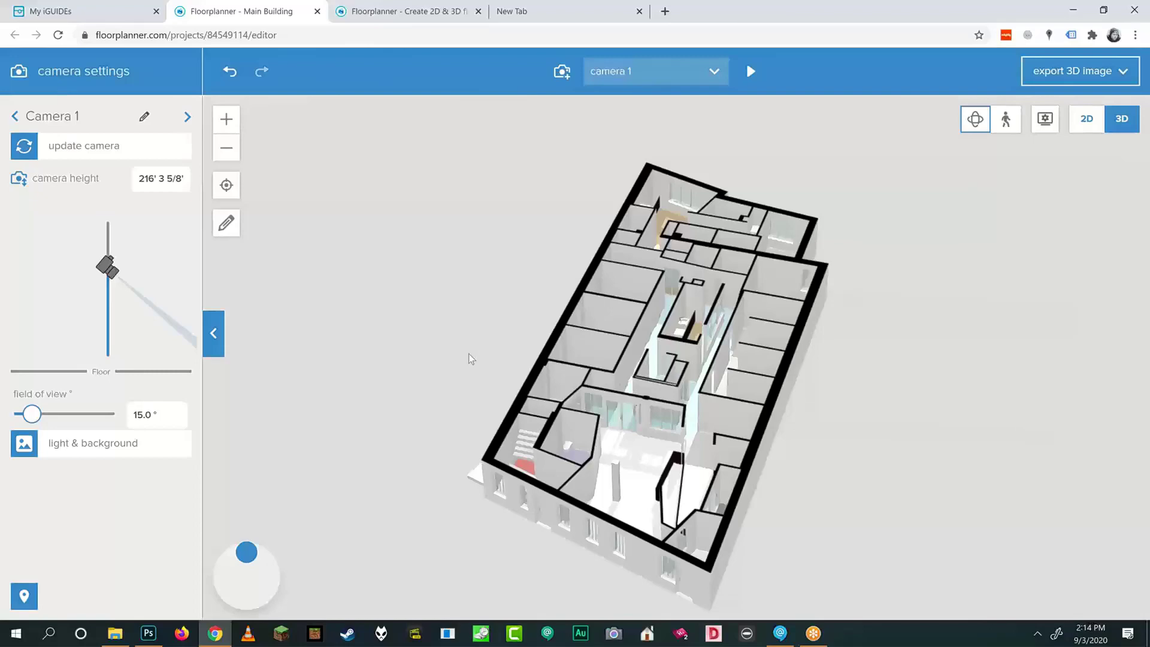
pyautogui.moveTo(467, 356); pyautogui.dragTo(717, 430)
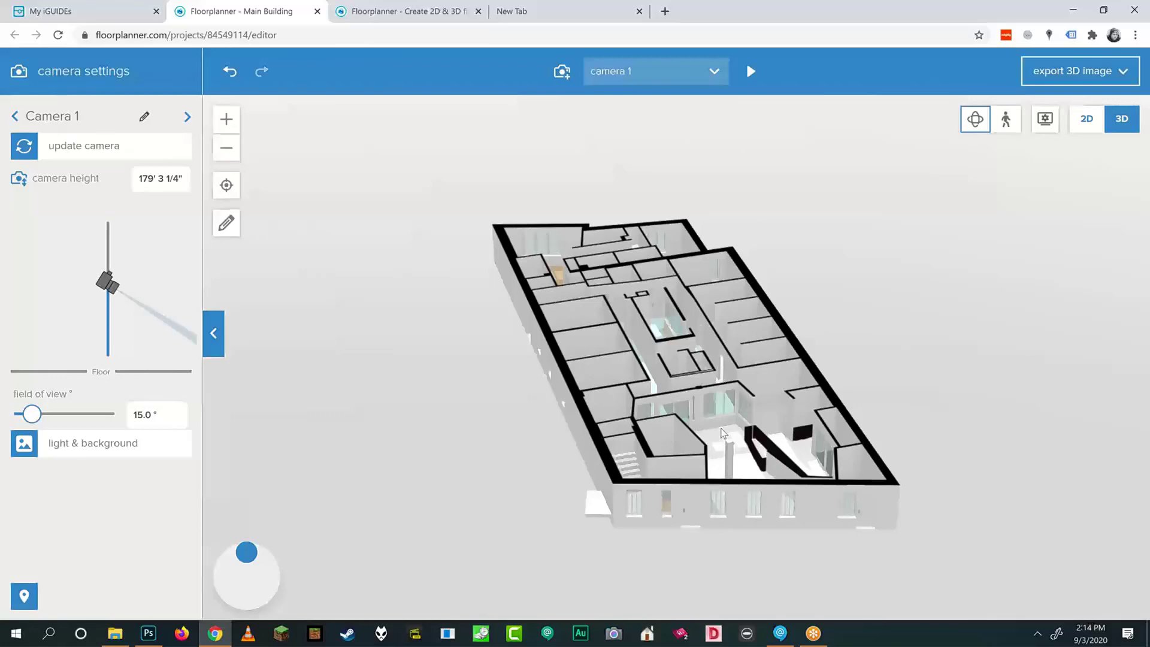
pyautogui.moveTo(654, 458)
pyautogui.mouseDown()
pyautogui.moveTo(590, 486)
pyautogui.moveTo(509, 450)
pyautogui.moveTo(667, 451)
pyautogui.mouseUp()
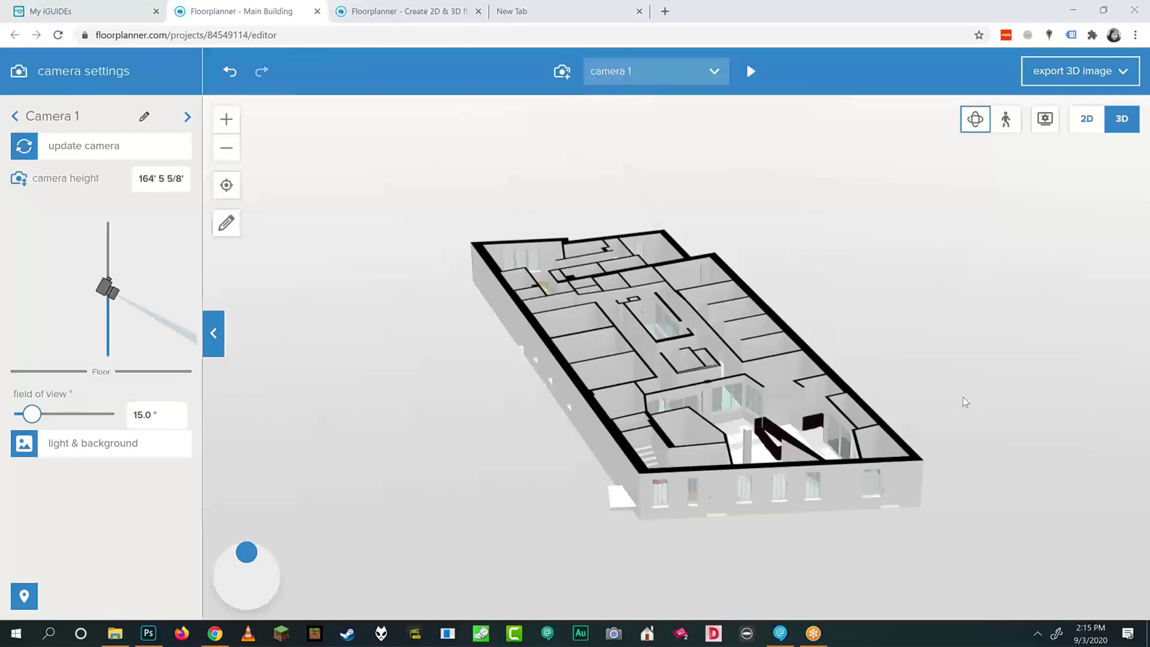
pyautogui.moveTo(553, 454); pyautogui.dragTo(845, 277)
pyautogui.click(1093, 125)
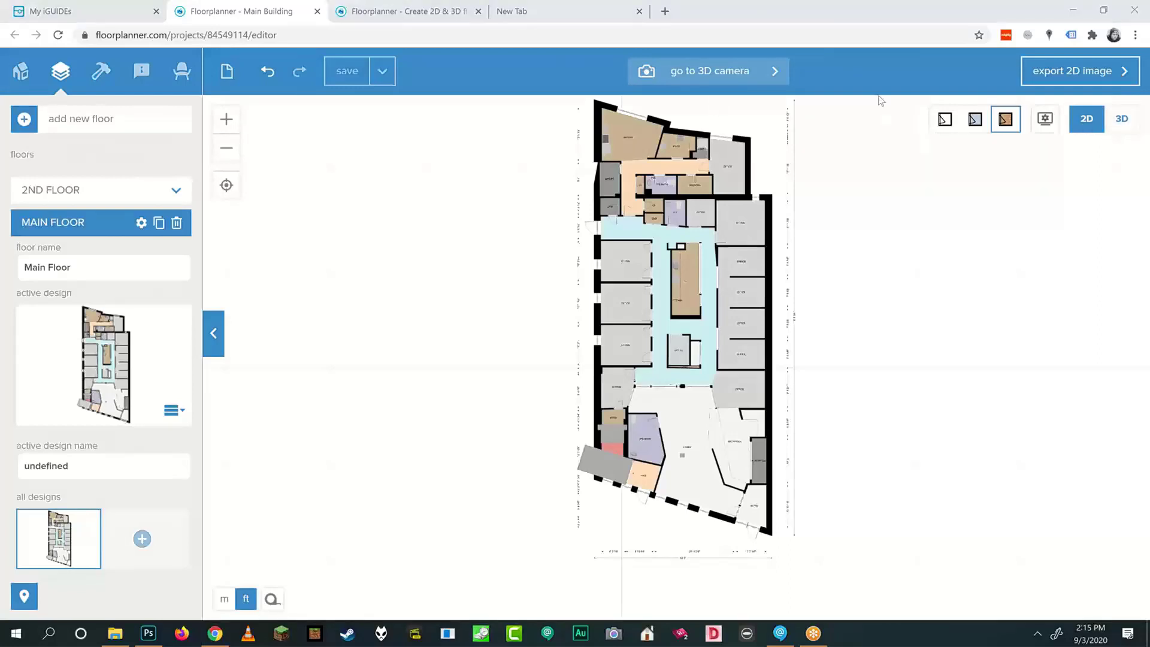
# Compare the black-and-white, flat-colour and textured display styles of the Main Floor's 2D plan and keep the flat-colour style.
pyautogui.scroll(1, 871, 147)
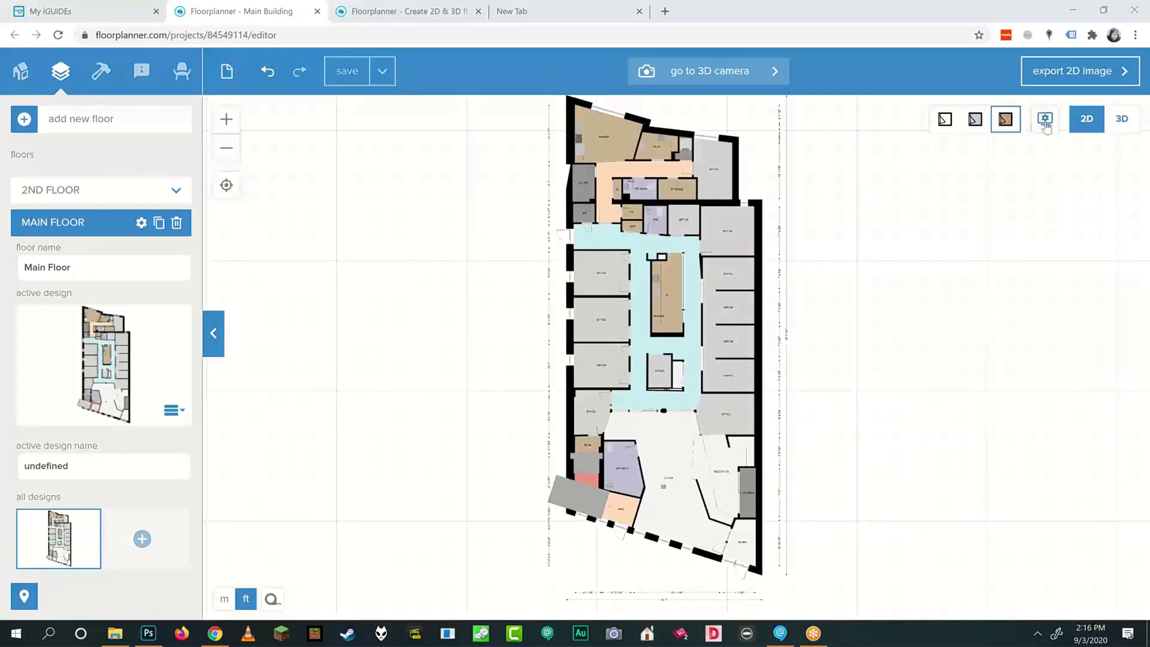
pyautogui.click(975, 119)
pyautogui.click(945, 118)
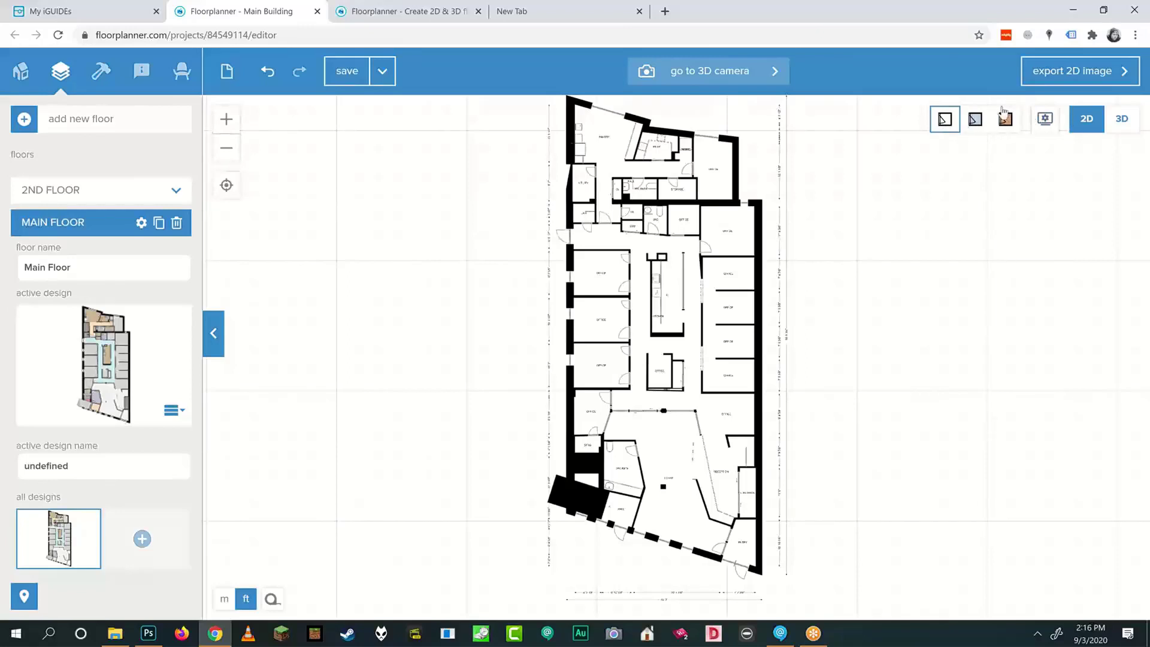
pyautogui.click(976, 120)
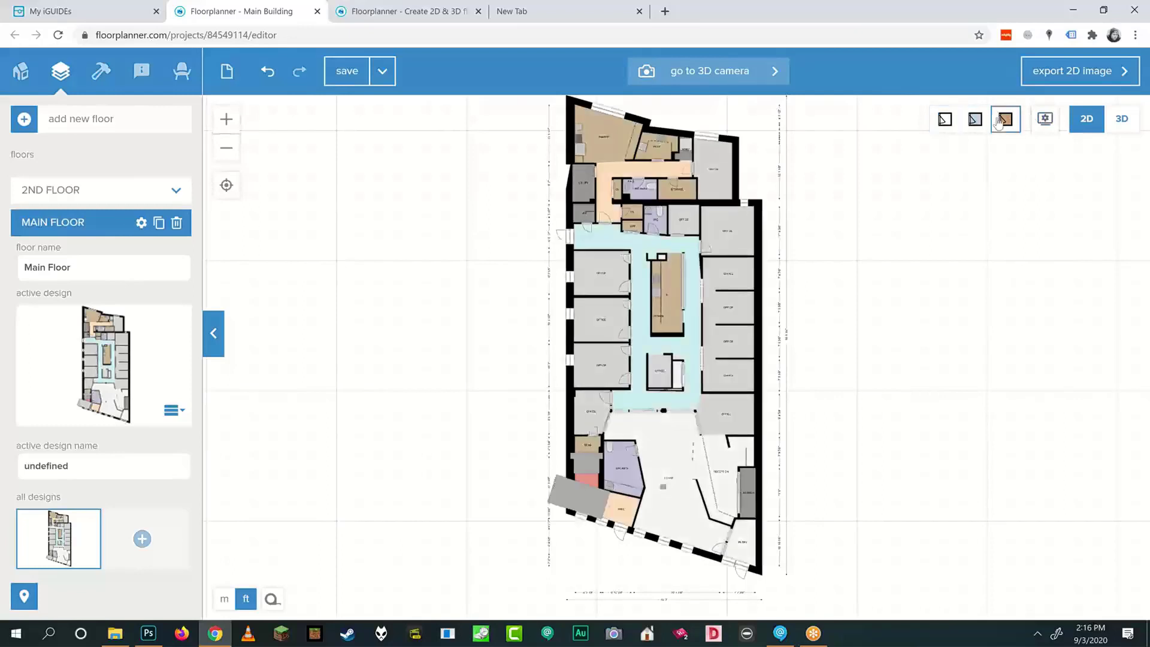
pyautogui.click(944, 119)
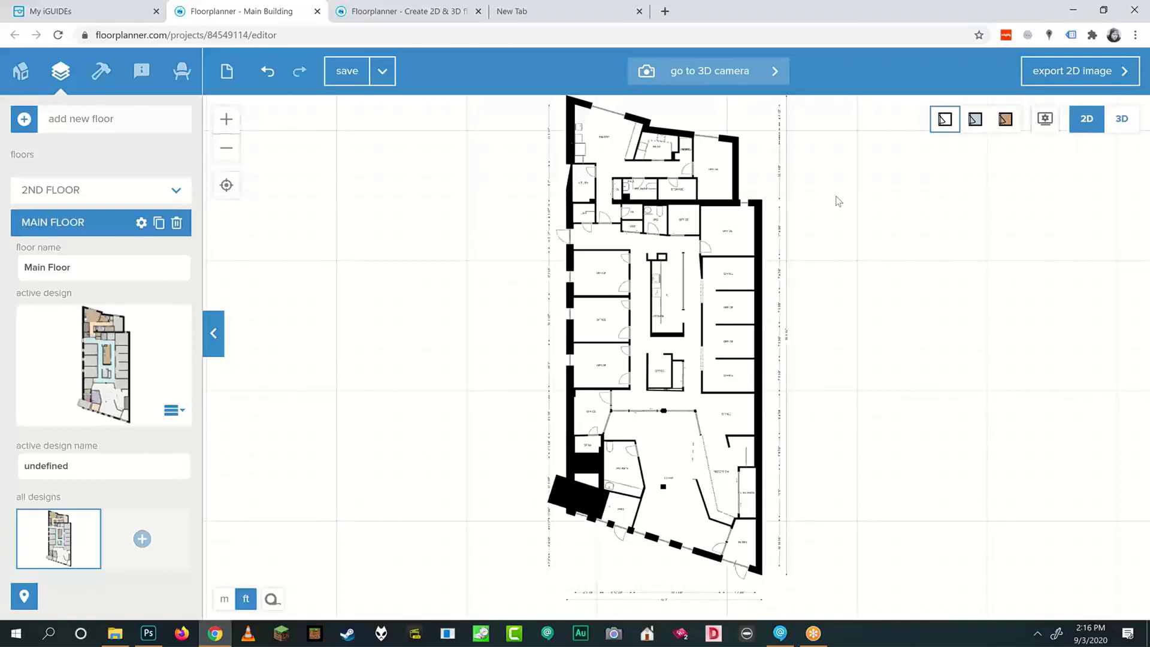
pyautogui.click(974, 118)
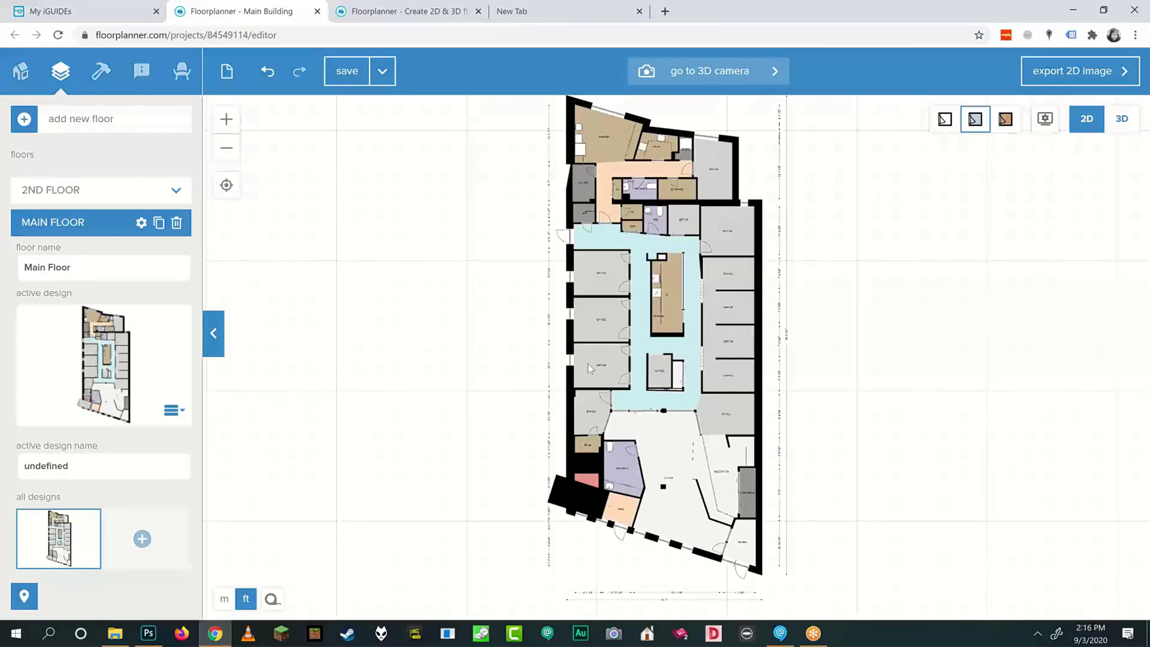
pyautogui.scroll(4, 658, 359)
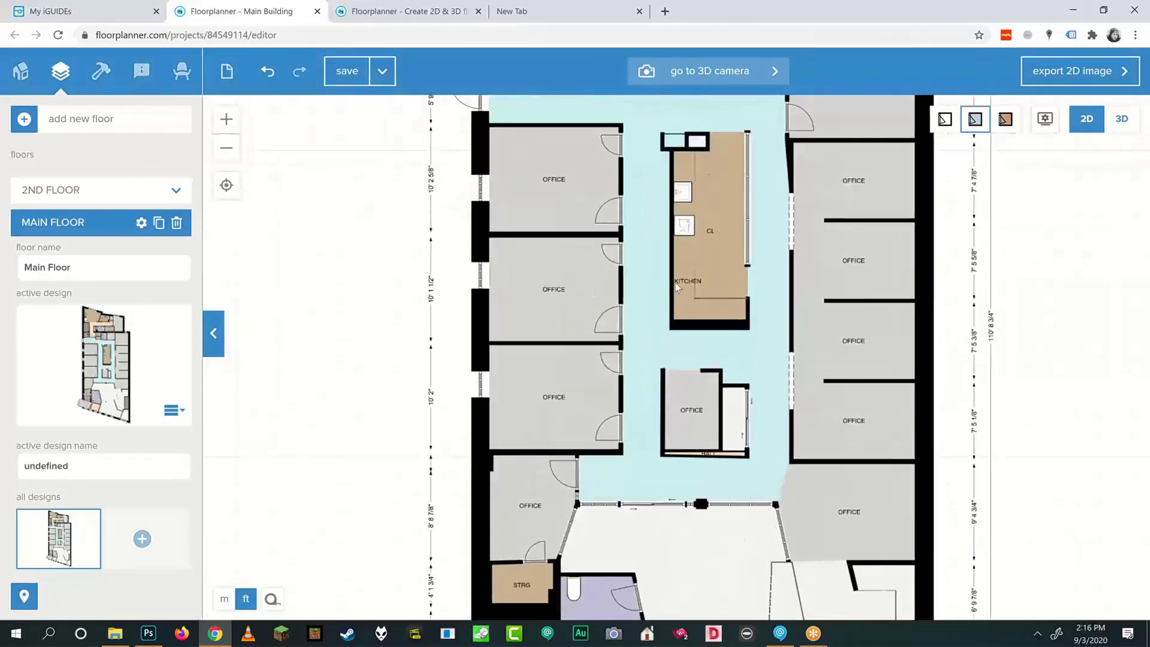
pyautogui.scroll(-4, 674, 282)
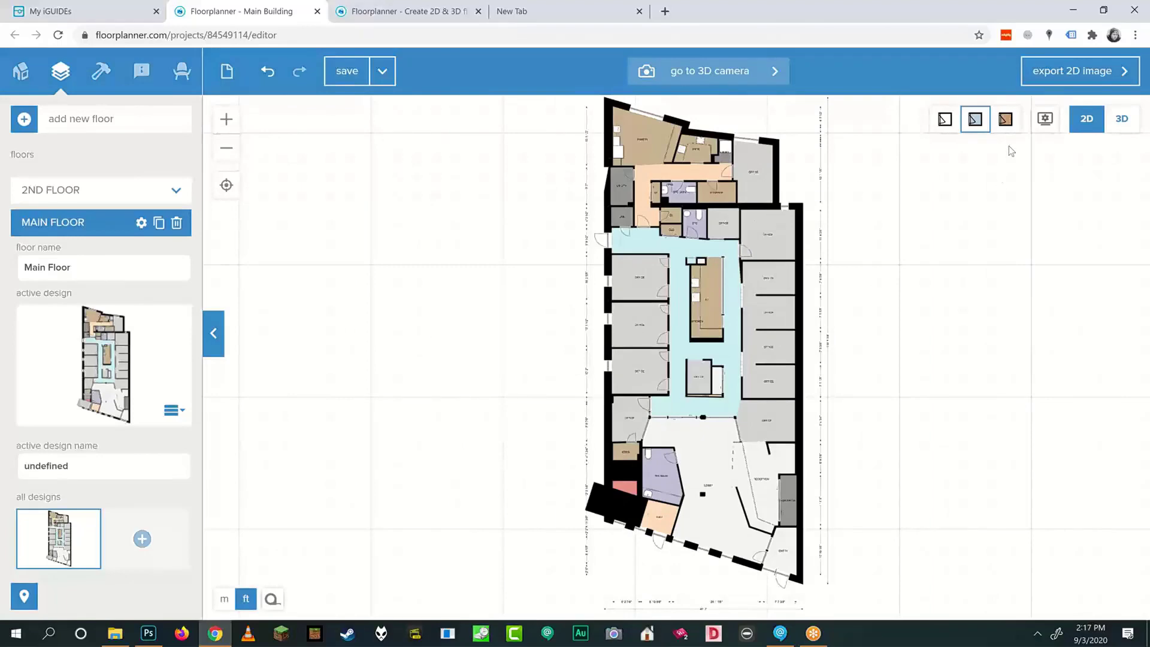
pyautogui.click(944, 120)
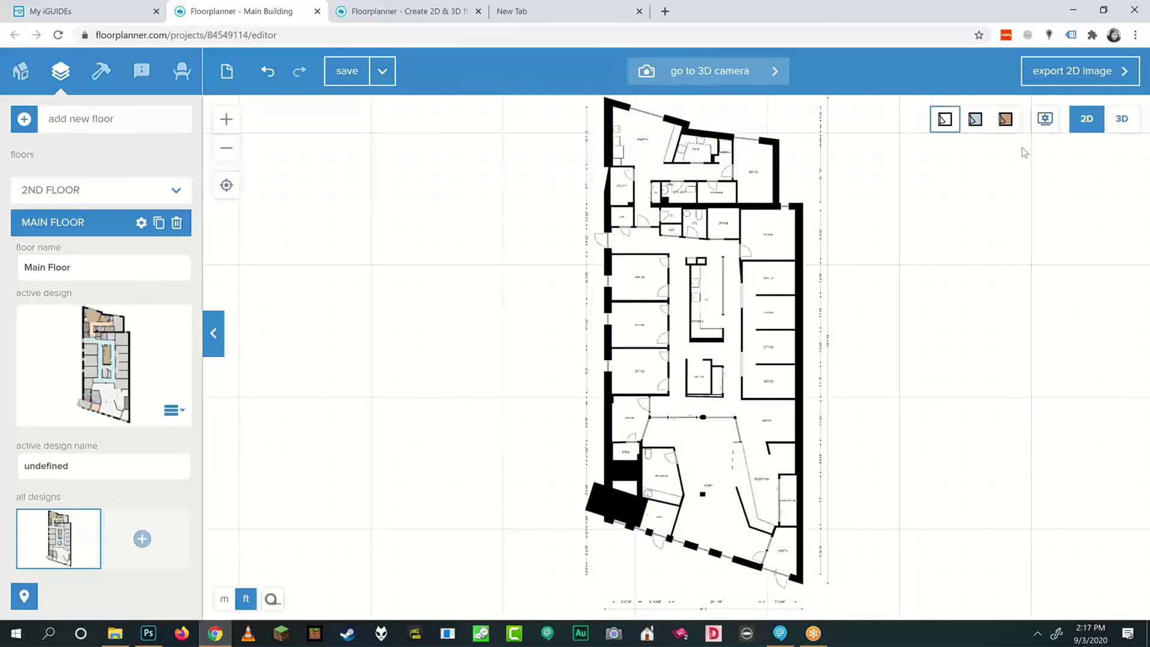
pyautogui.click(975, 119)
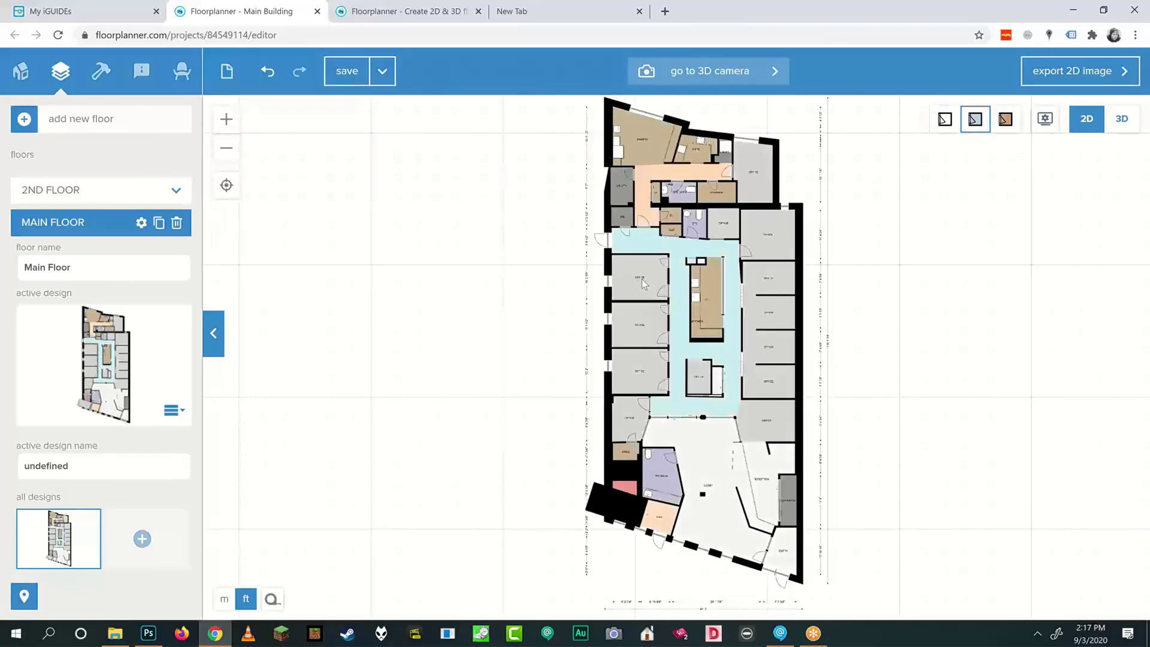
# Check the room properties of the top office in the plan's left row and paint the office below it Garnet Symphony 3.
pyautogui.click(644, 286)
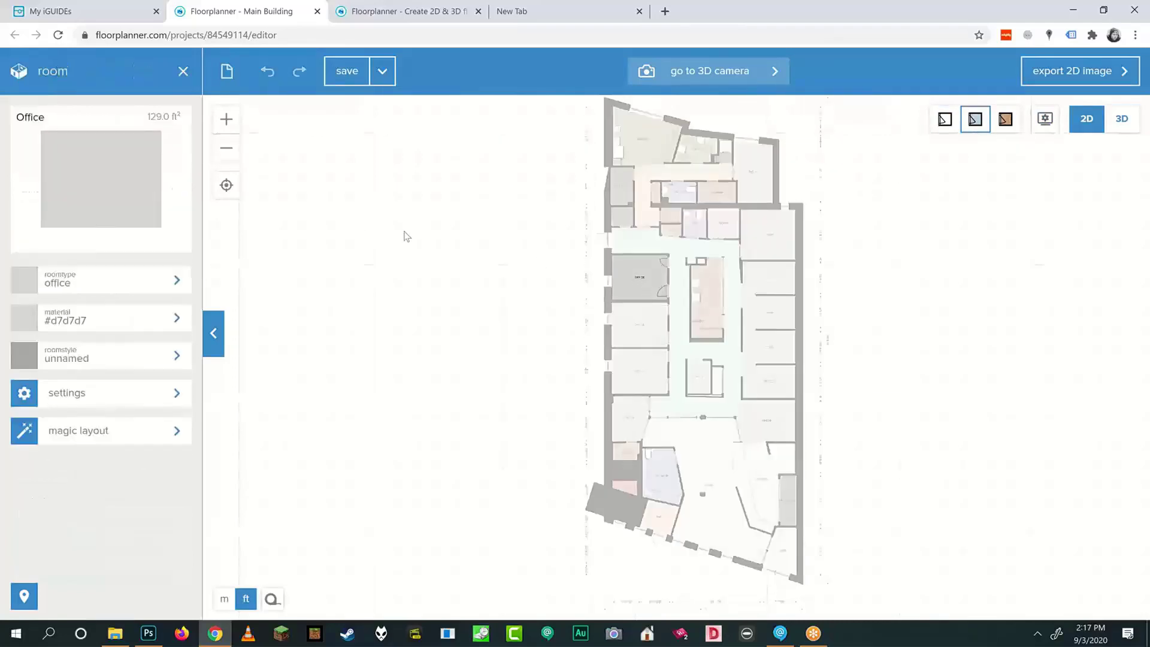
pyautogui.click(671, 247)
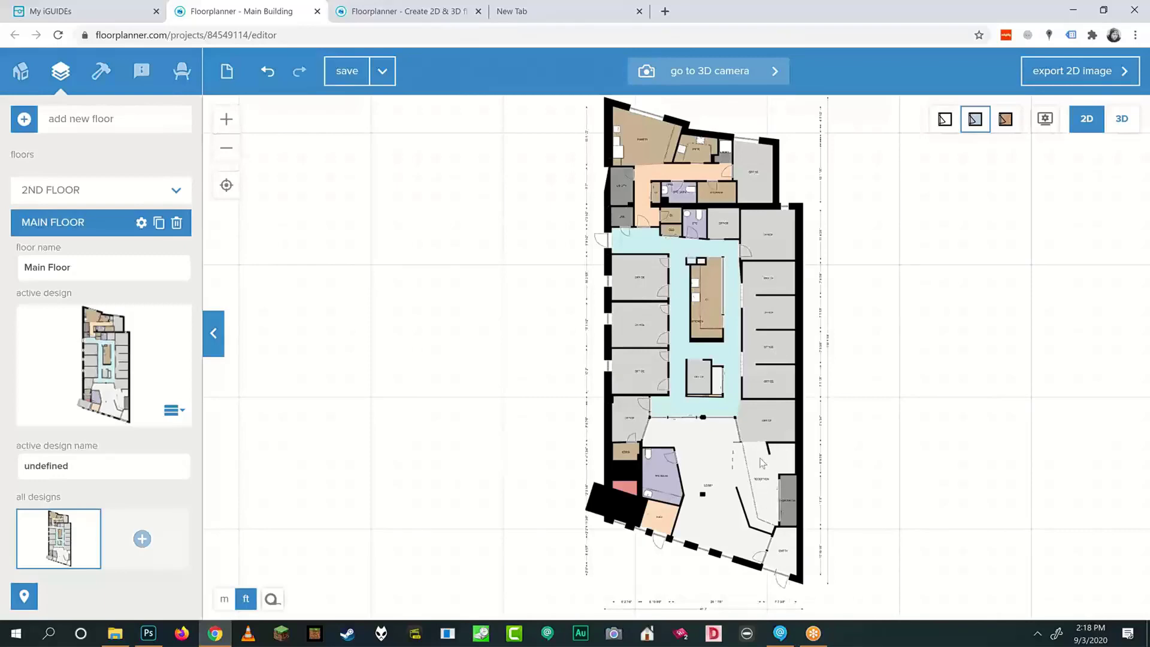
pyautogui.click(648, 317)
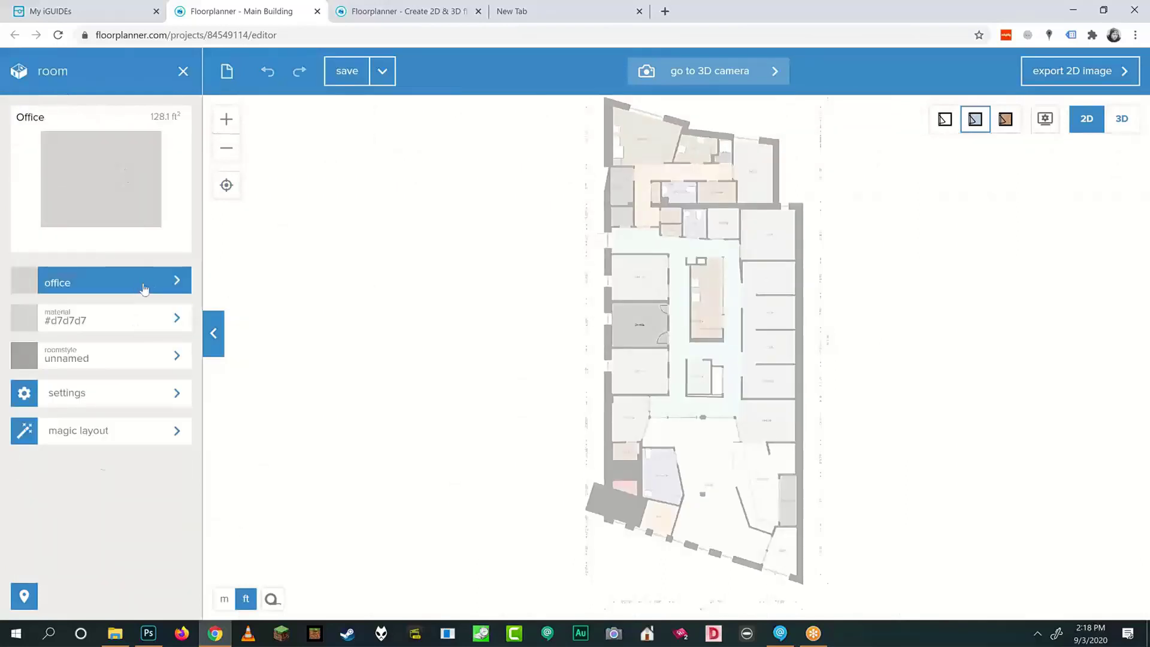
pyautogui.click(174, 318)
pyautogui.click(64, 383)
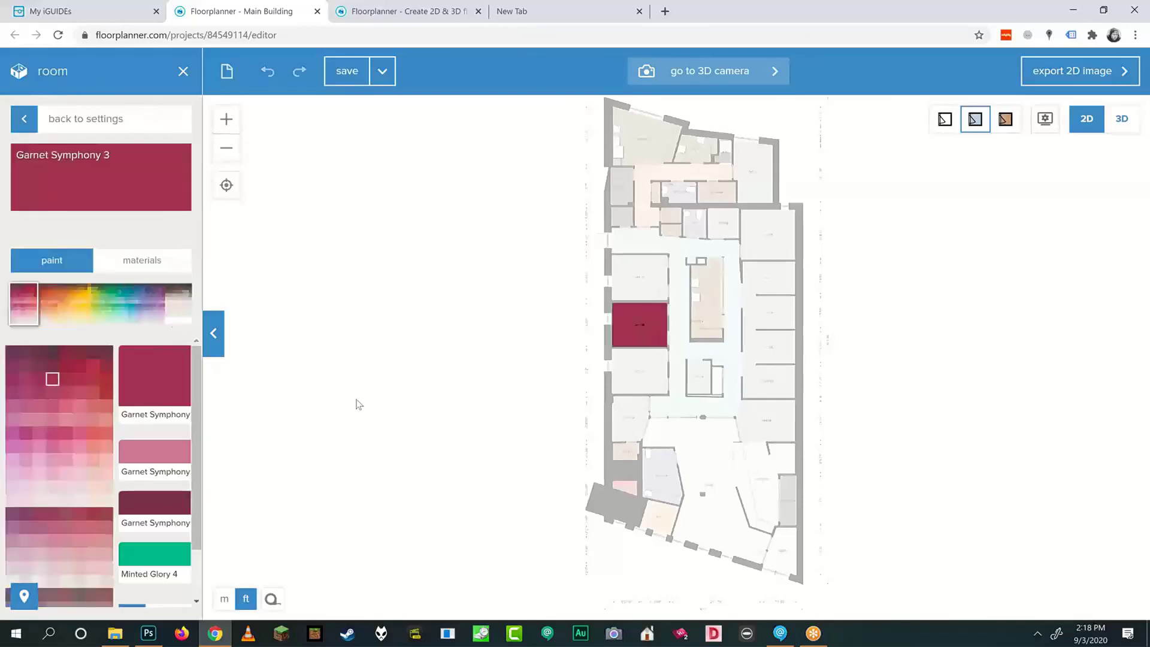
pyautogui.click(554, 333)
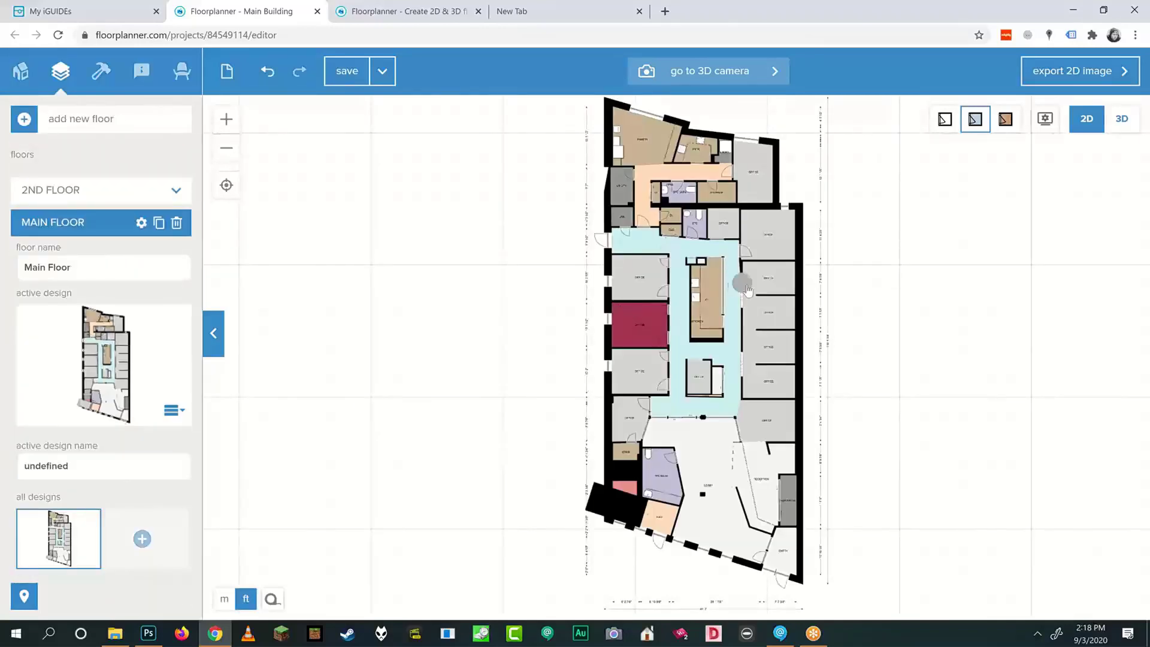
# Paint the second small office in the plan's right-hand row Minted Glory 3.
pyautogui.click(785, 310)
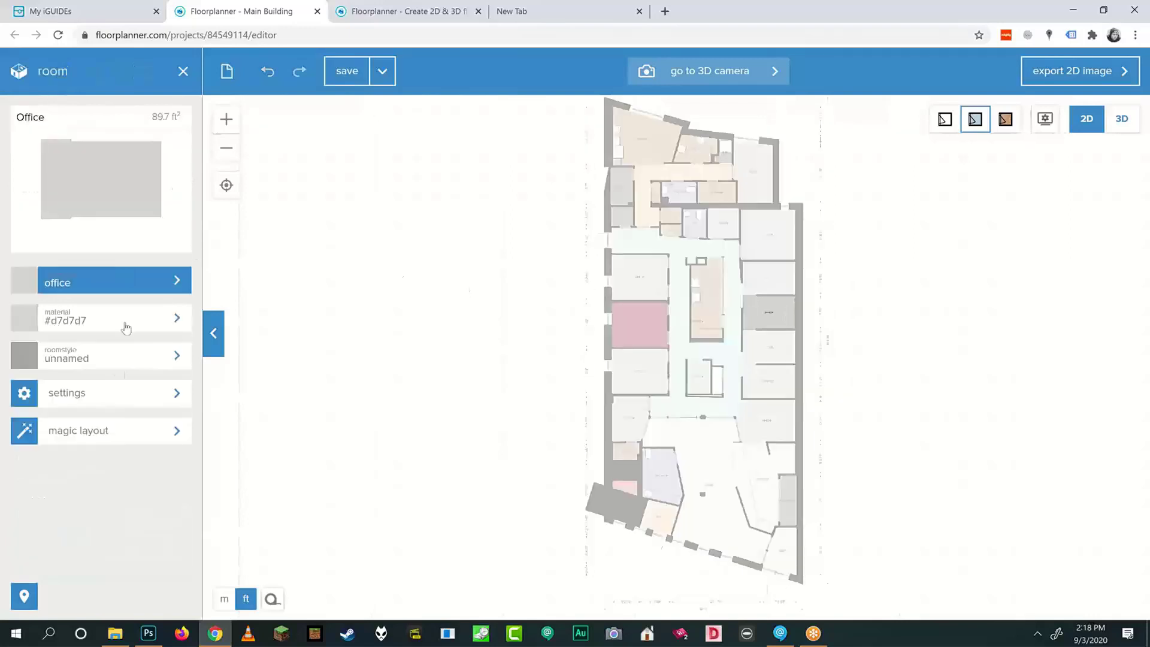
pyautogui.click(179, 326)
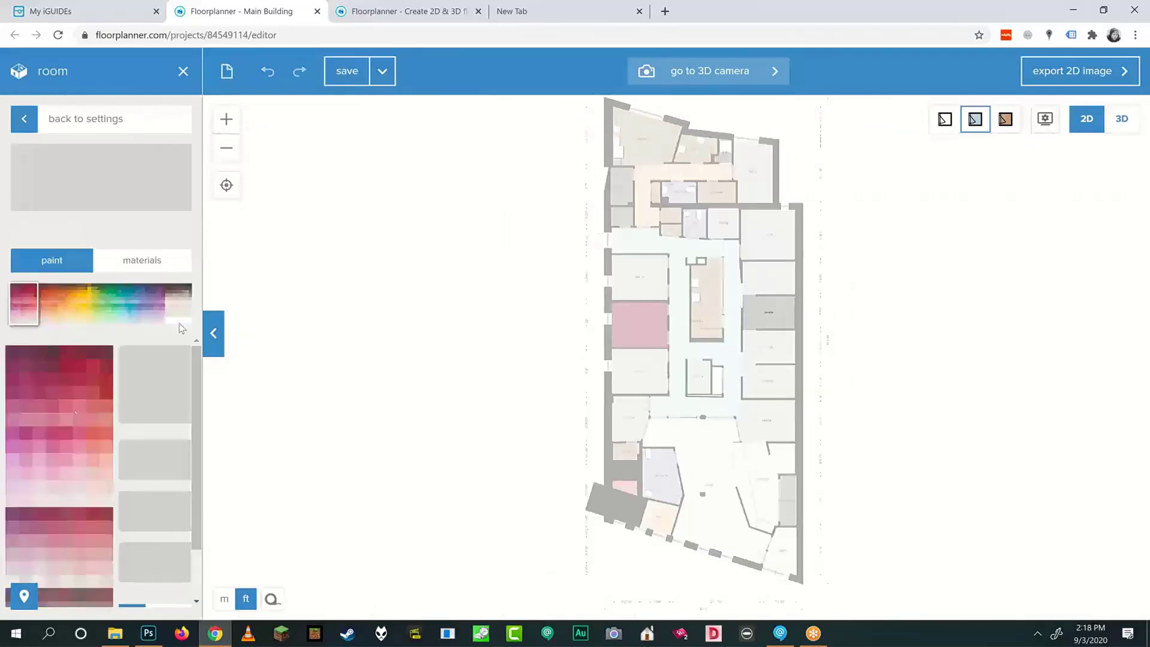
pyautogui.click(120, 299)
pyautogui.click(44, 378)
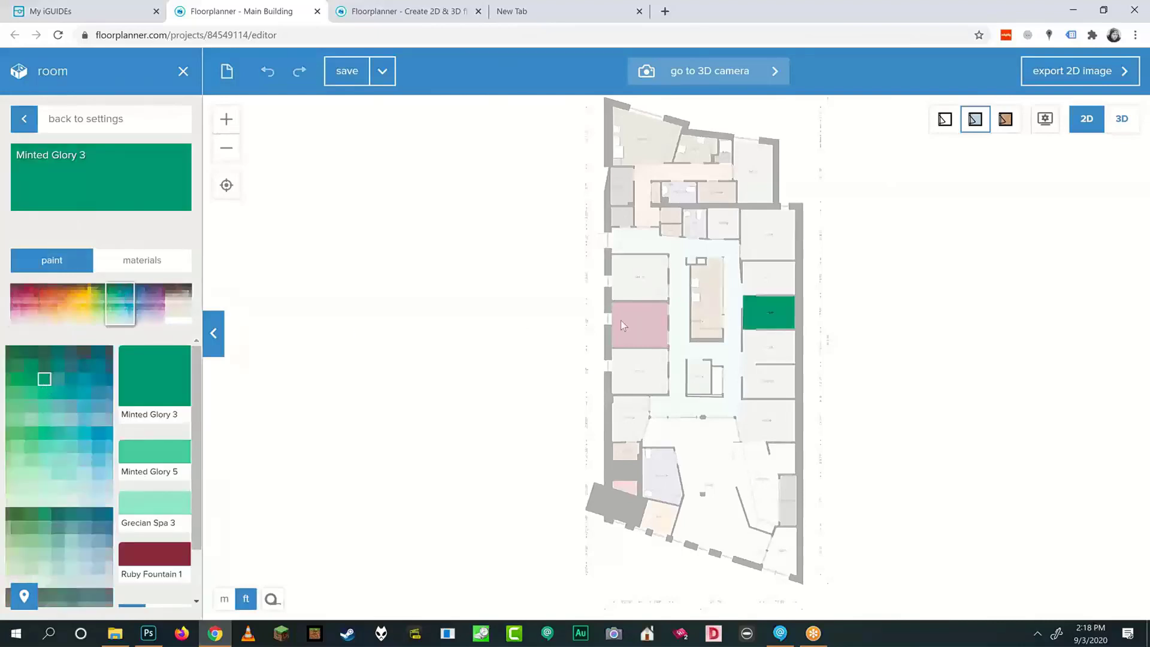
pyautogui.click(785, 354)
# Paint the office directly below the green one in the plan's right-hand row Purple Infusion 5.
pyautogui.click(769, 351)
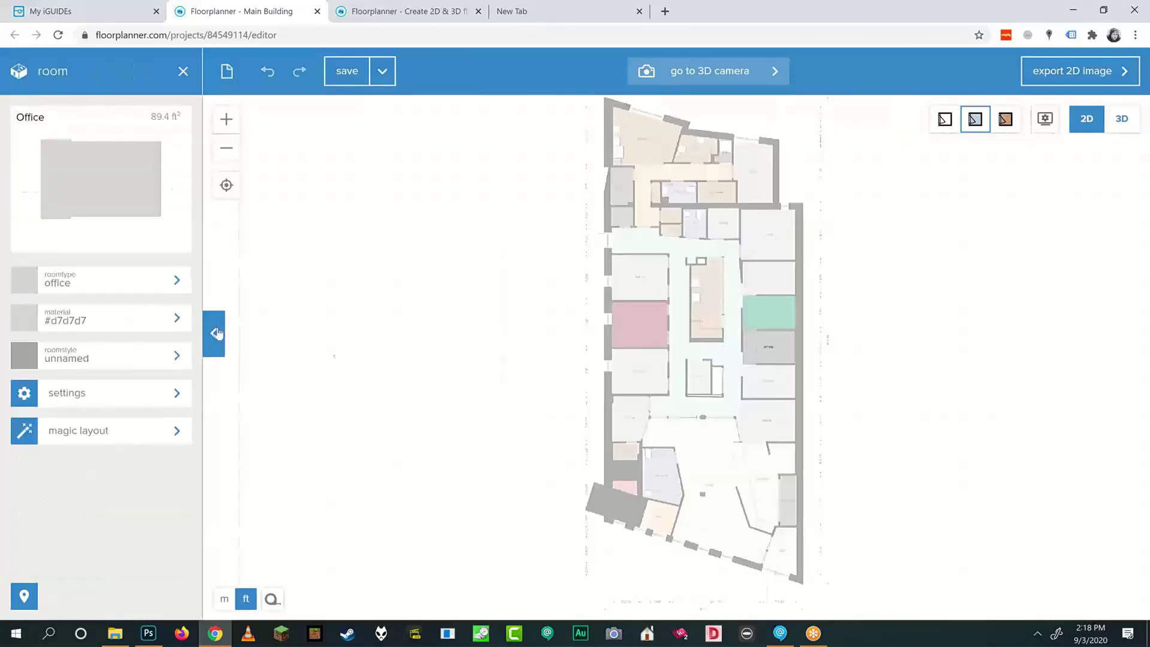
pyautogui.click(158, 324)
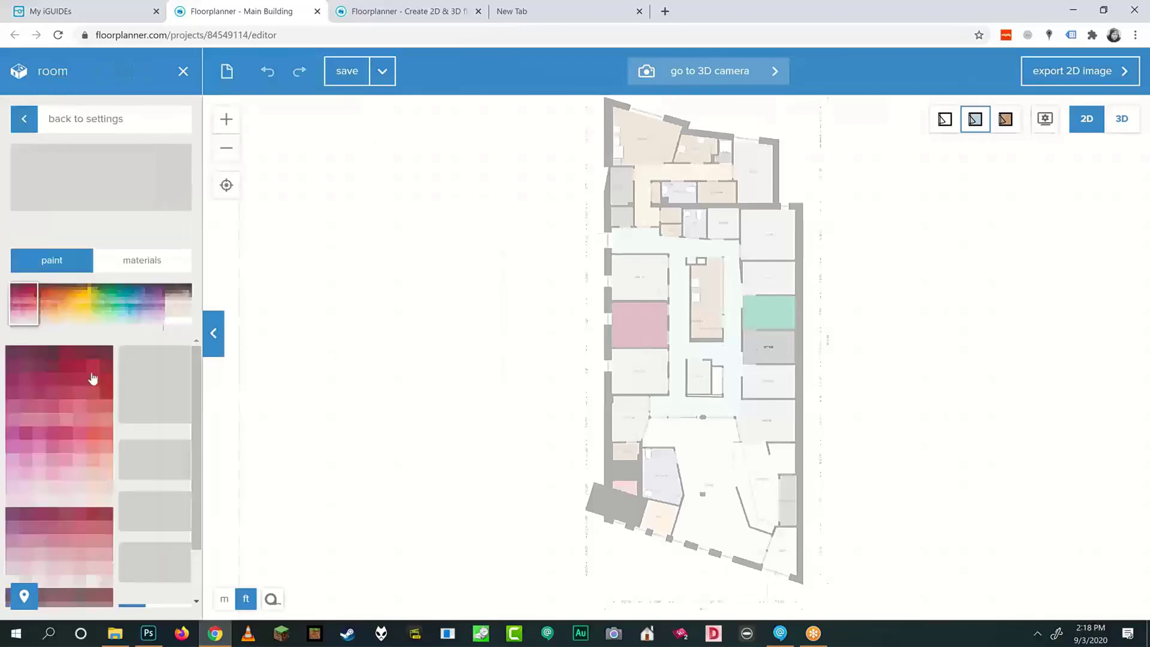
pyautogui.click(103, 306)
pyautogui.click(148, 311)
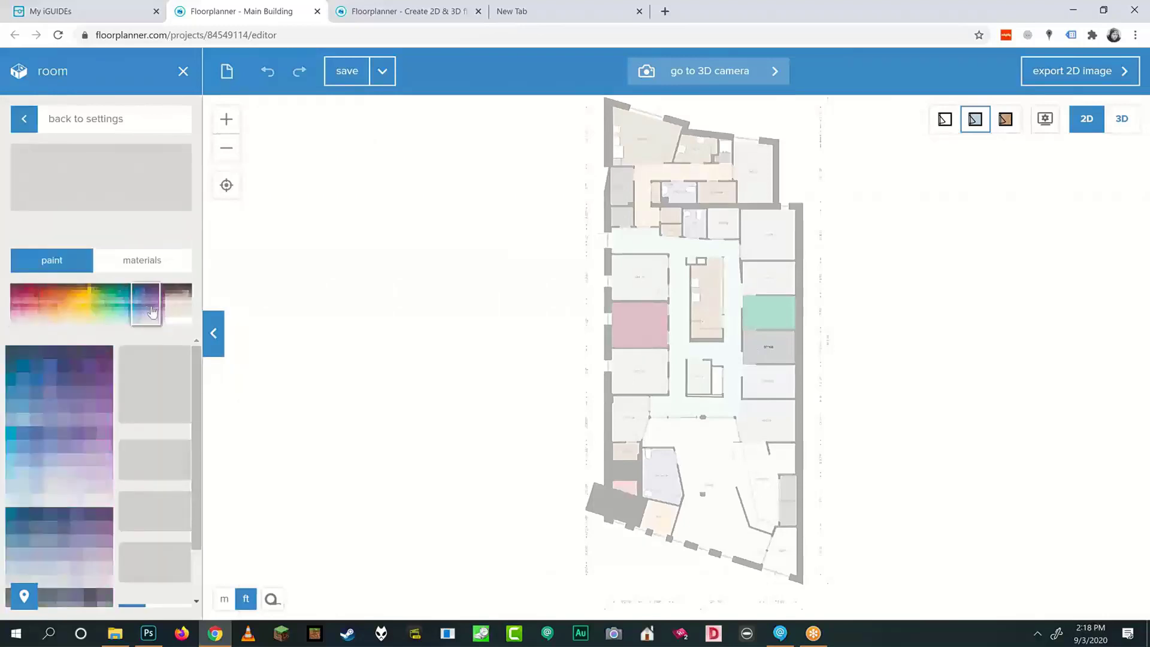
pyautogui.click(88, 413)
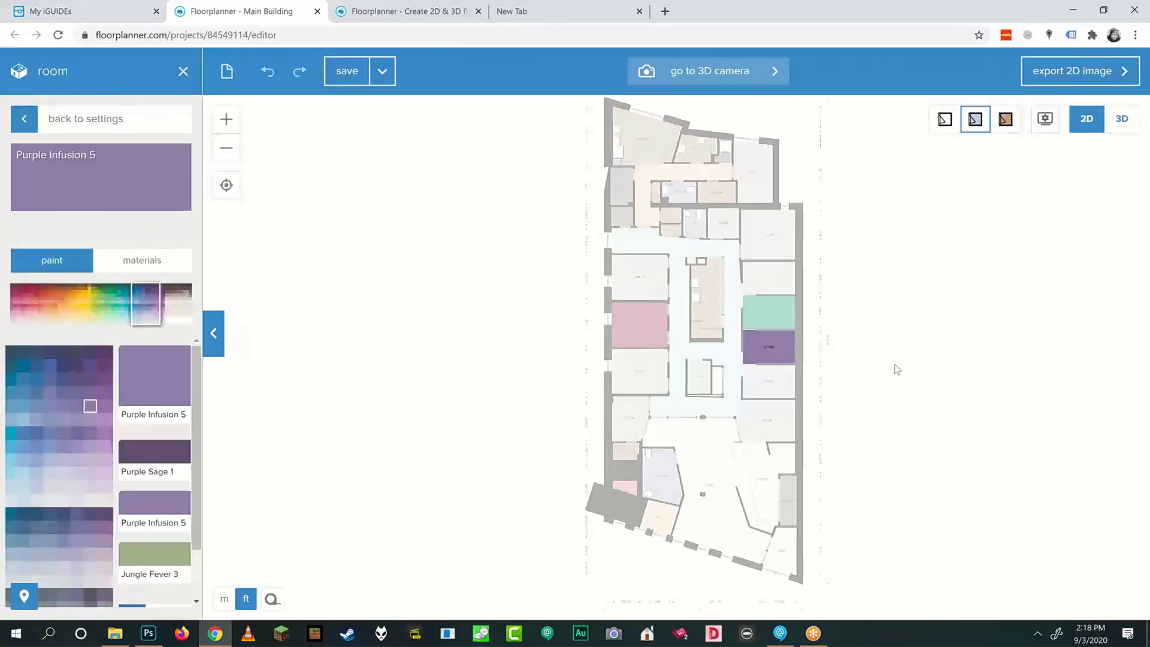
pyautogui.click(842, 370)
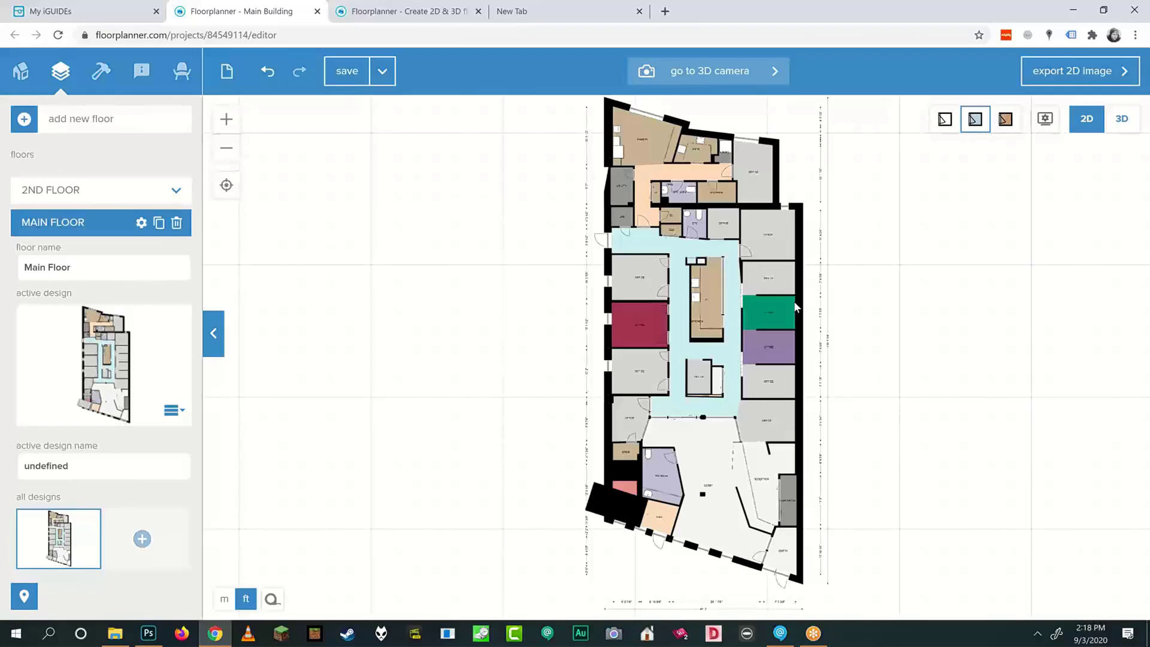
# Switch the grid, symbols and high-resolution options off and back on in the 2D view's general settings.
pyautogui.click(1047, 121)
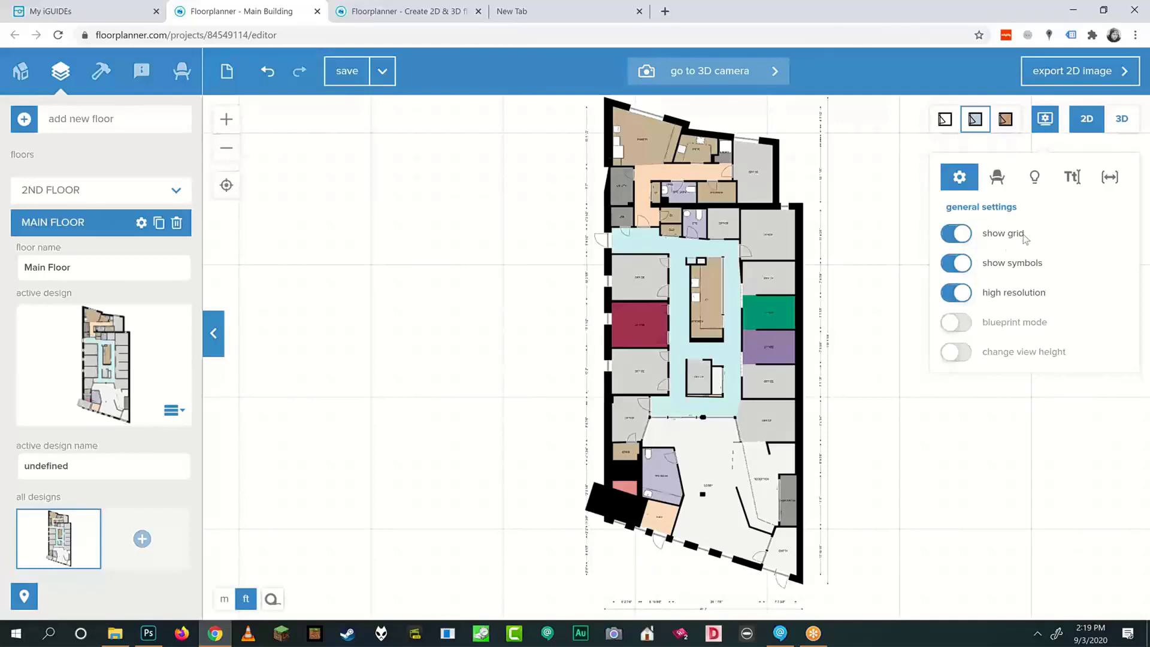
pyautogui.click(956, 240)
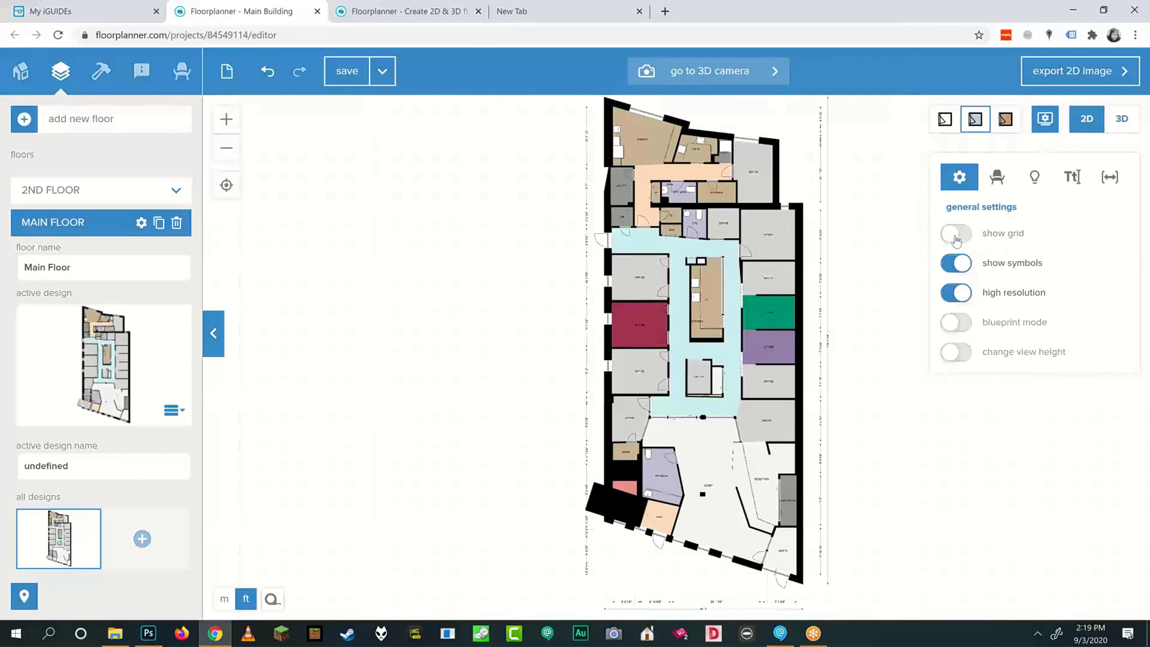
pyautogui.click(957, 237)
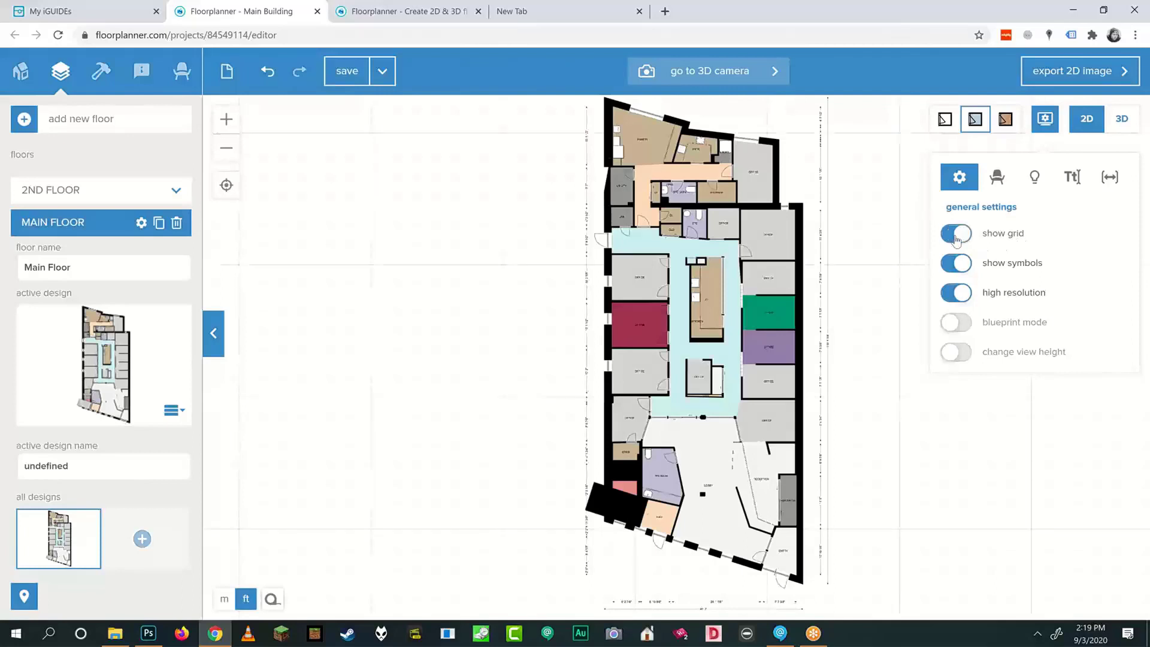
pyautogui.click(954, 267)
pyautogui.click(955, 268)
pyautogui.click(955, 293)
pyautogui.click(954, 293)
# Preview blueprint mode with the black-and-white style, trying the grid and view height options, and restore the normal flat-colour display.
pyautogui.click(960, 323)
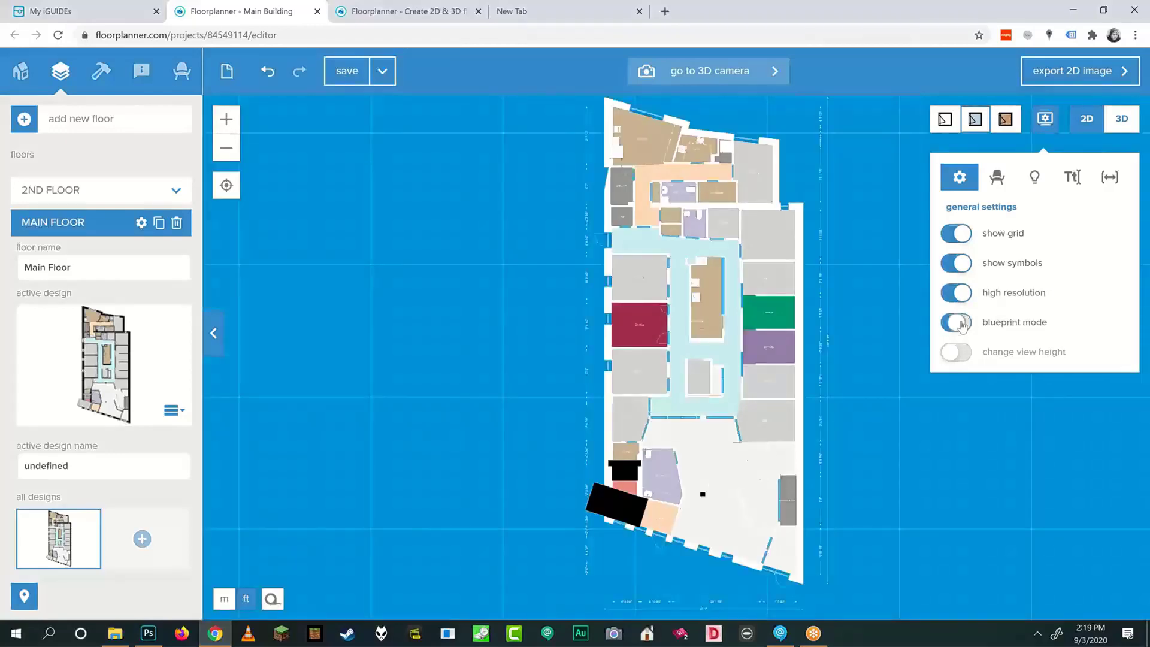
pyautogui.click(949, 119)
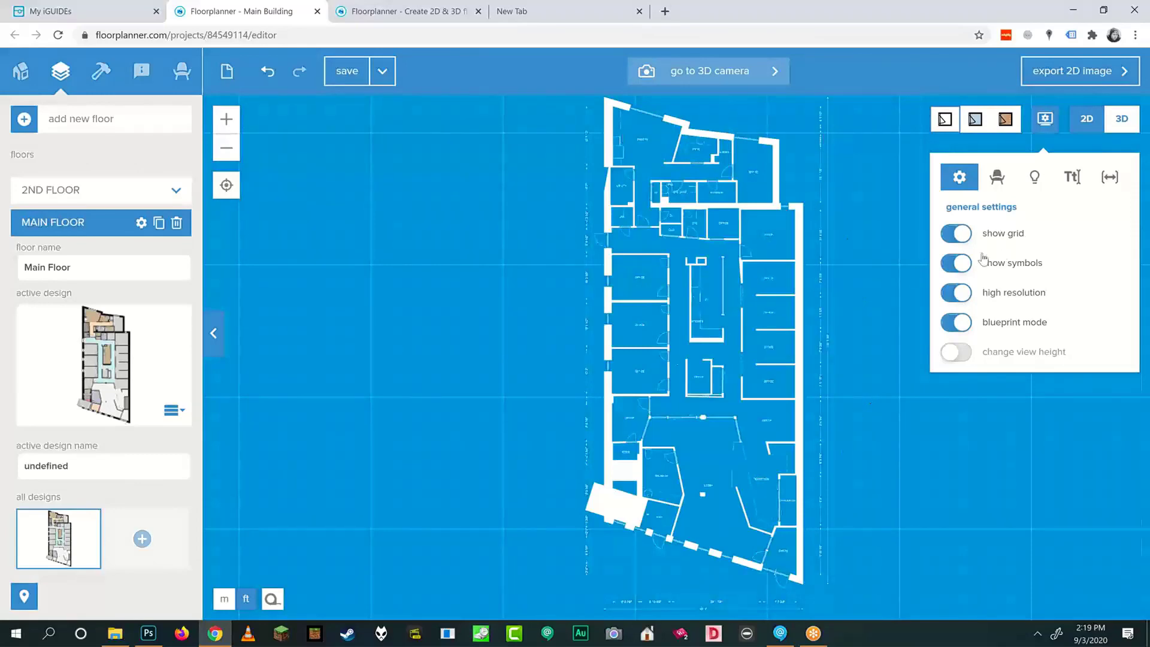
pyautogui.click(952, 235)
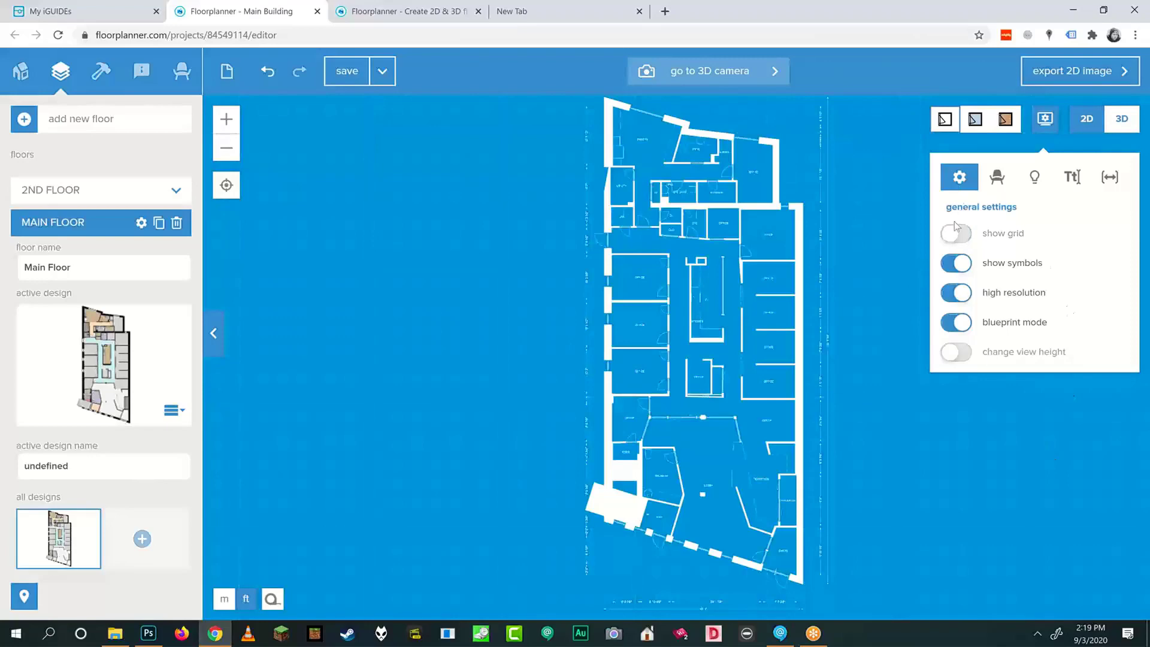
pyautogui.click(967, 236)
pyautogui.click(958, 353)
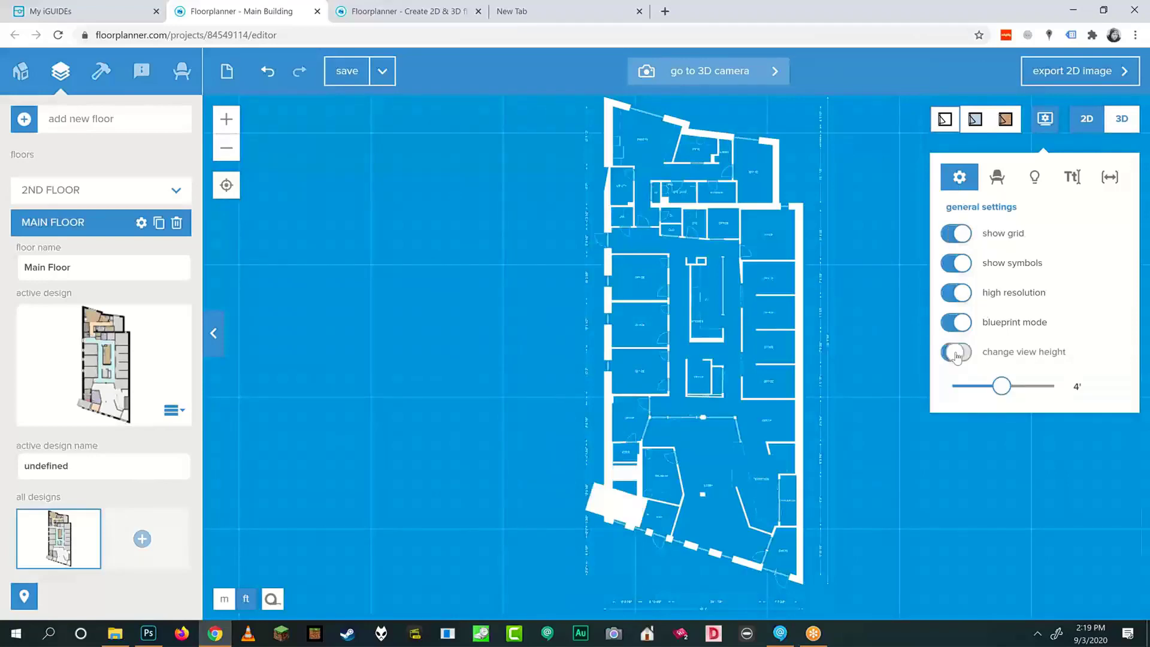
pyautogui.click(960, 353)
pyautogui.click(955, 322)
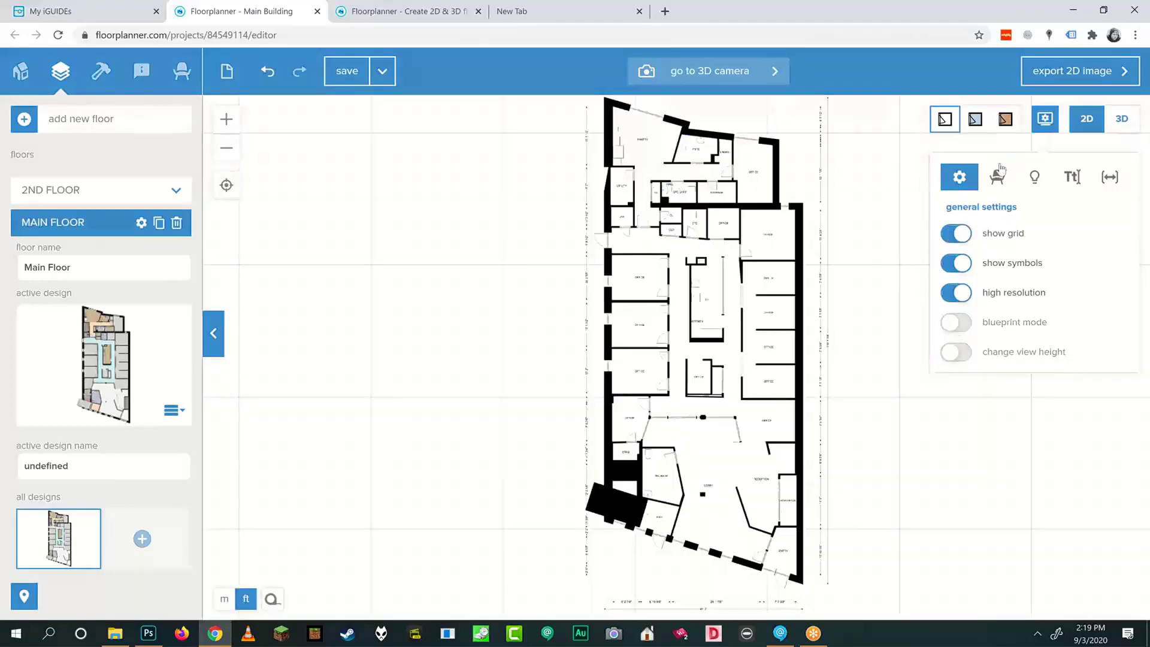
pyautogui.click(999, 178)
pyautogui.click(974, 122)
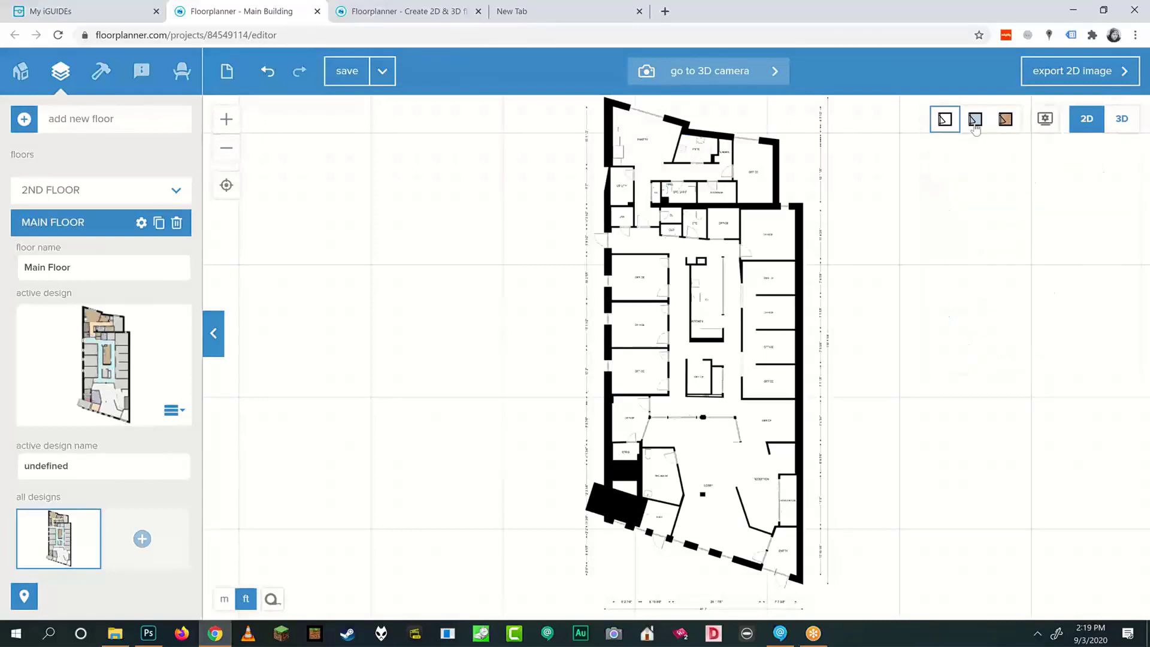
# Turn on furniture color in the furniture and structural settings, and try the furniture and fixtures visibility options.
pyautogui.click(1048, 120)
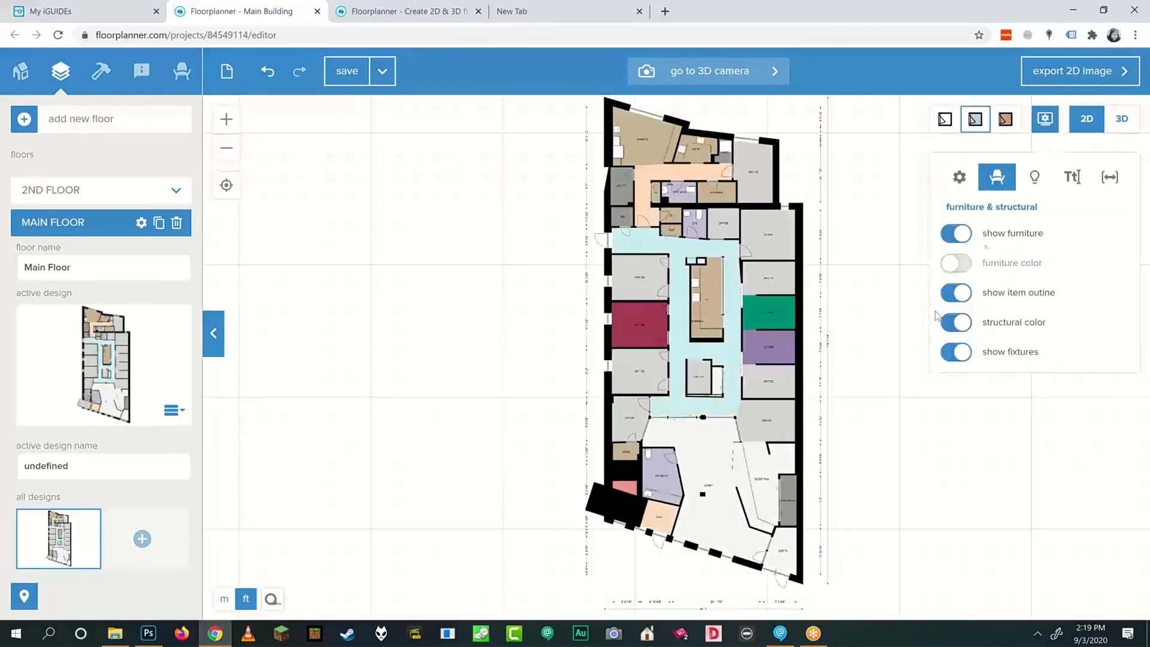
pyautogui.click(947, 237)
pyautogui.click(947, 240)
pyautogui.click(958, 266)
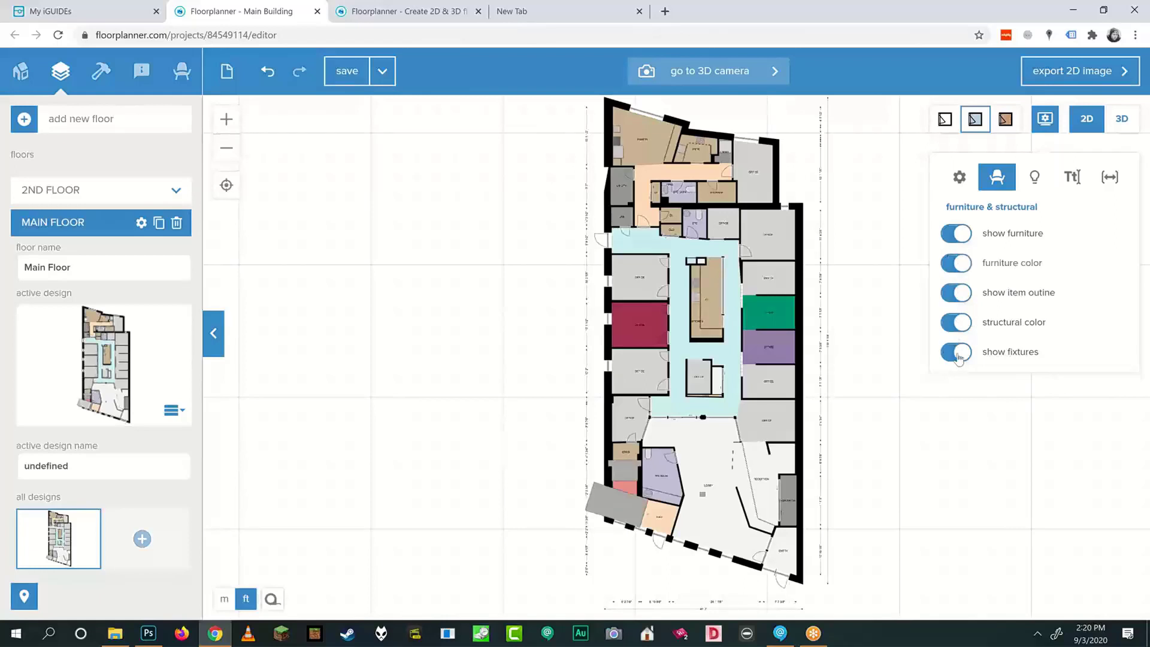
pyautogui.click(957, 353)
pyautogui.click(957, 353)
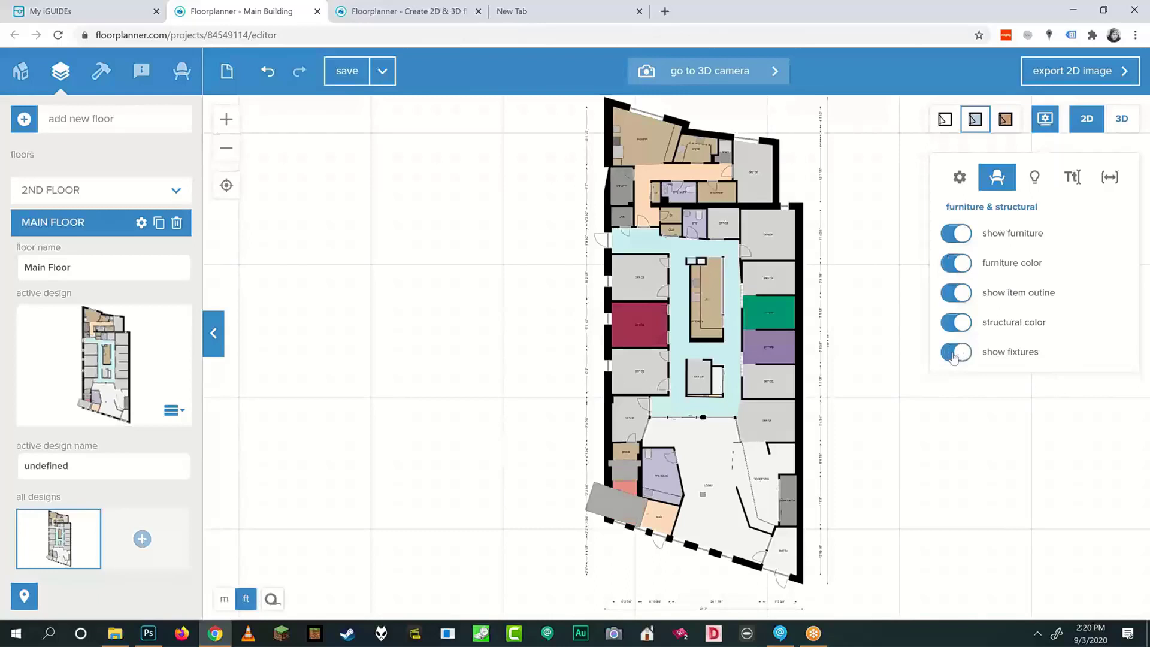
# Switch shadows on and off in the light settings to compare their effect on the whole plan.
pyautogui.click(1035, 180)
pyautogui.click(963, 236)
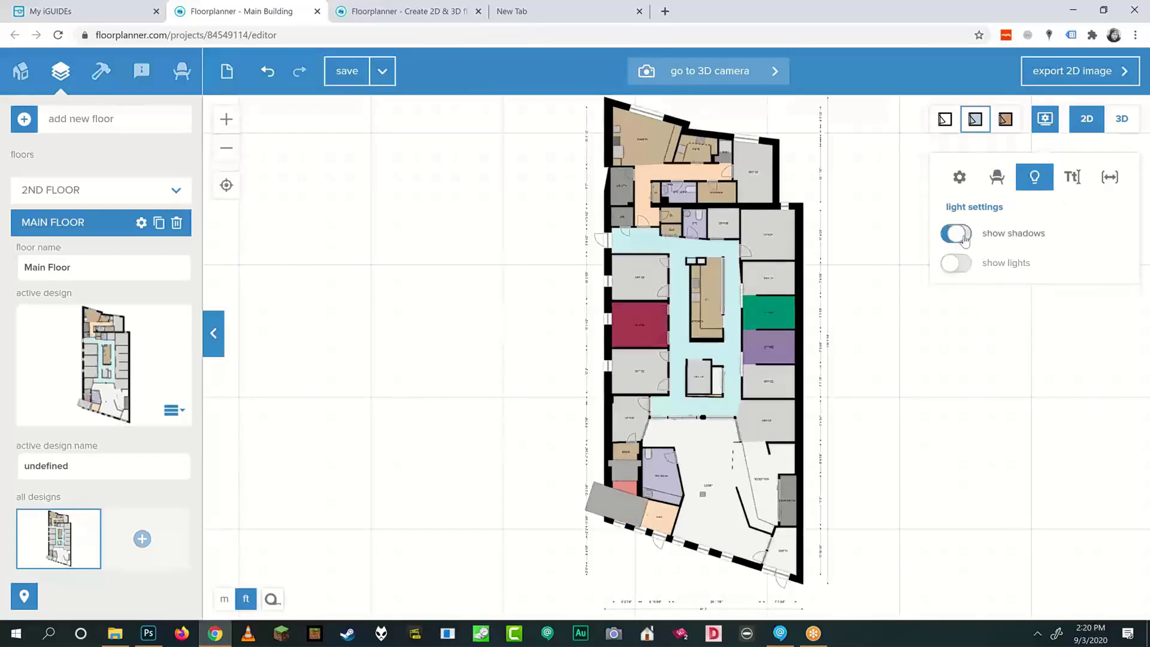
pyautogui.click(963, 237)
pyautogui.click(963, 238)
pyautogui.click(963, 237)
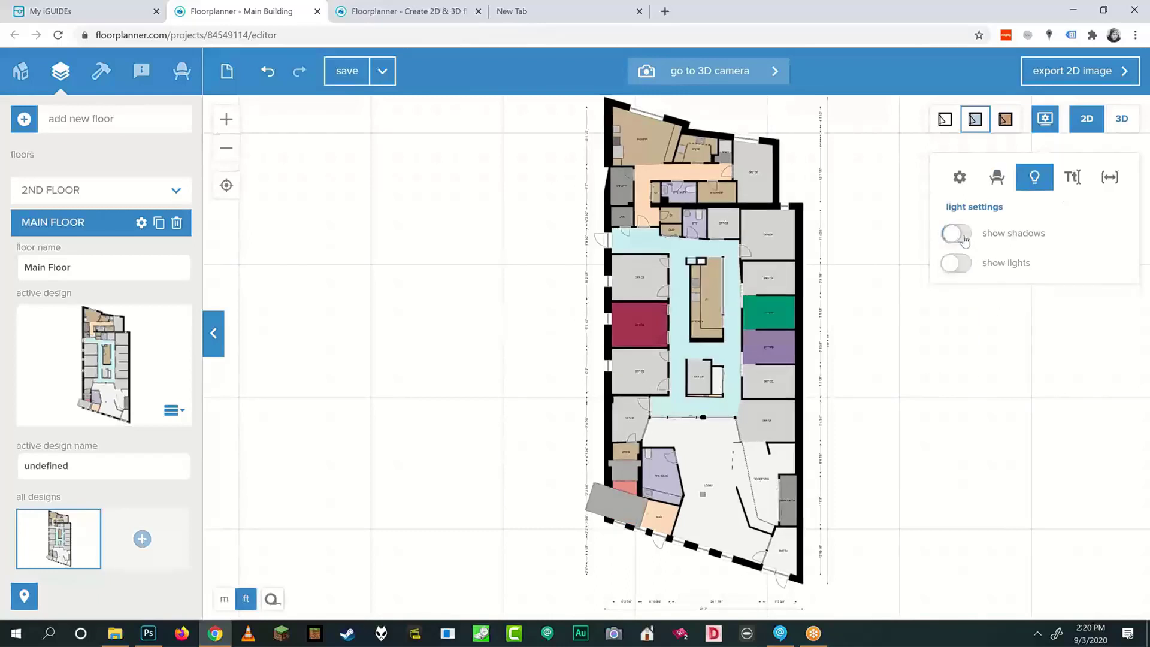
pyautogui.click(886, 318)
# Compare the kitchen area up close with shadows on and off, and try the lights option.
pyautogui.scroll(2, 736, 277)
pyautogui.scroll(3, 770, 268)
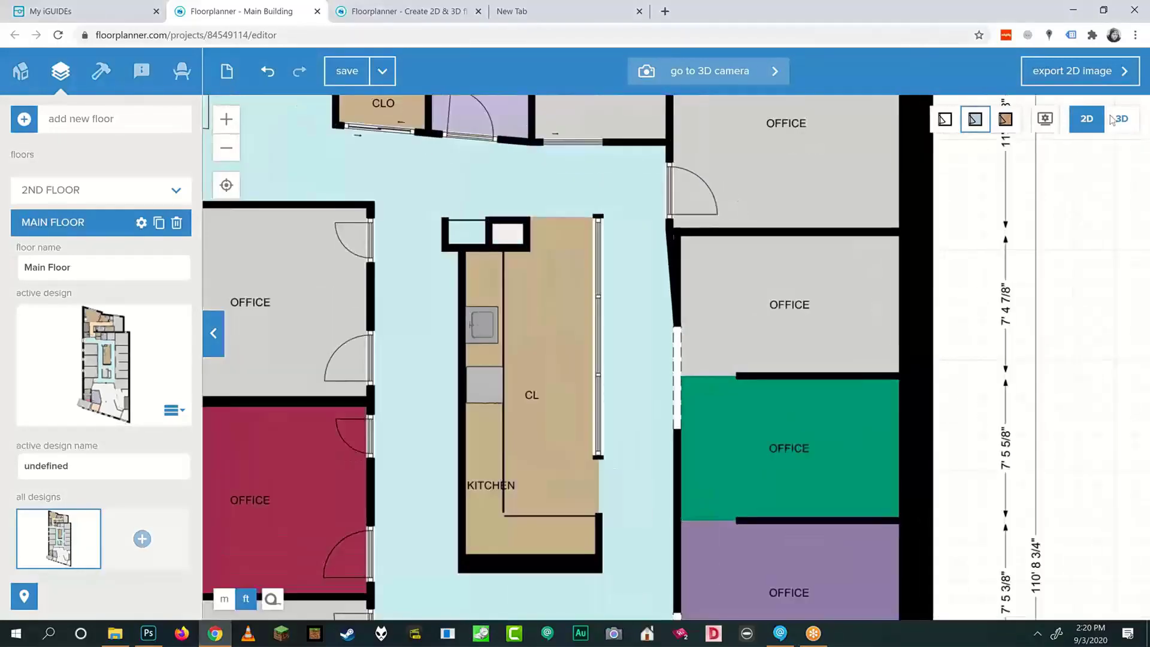
pyautogui.click(1045, 119)
pyautogui.click(956, 236)
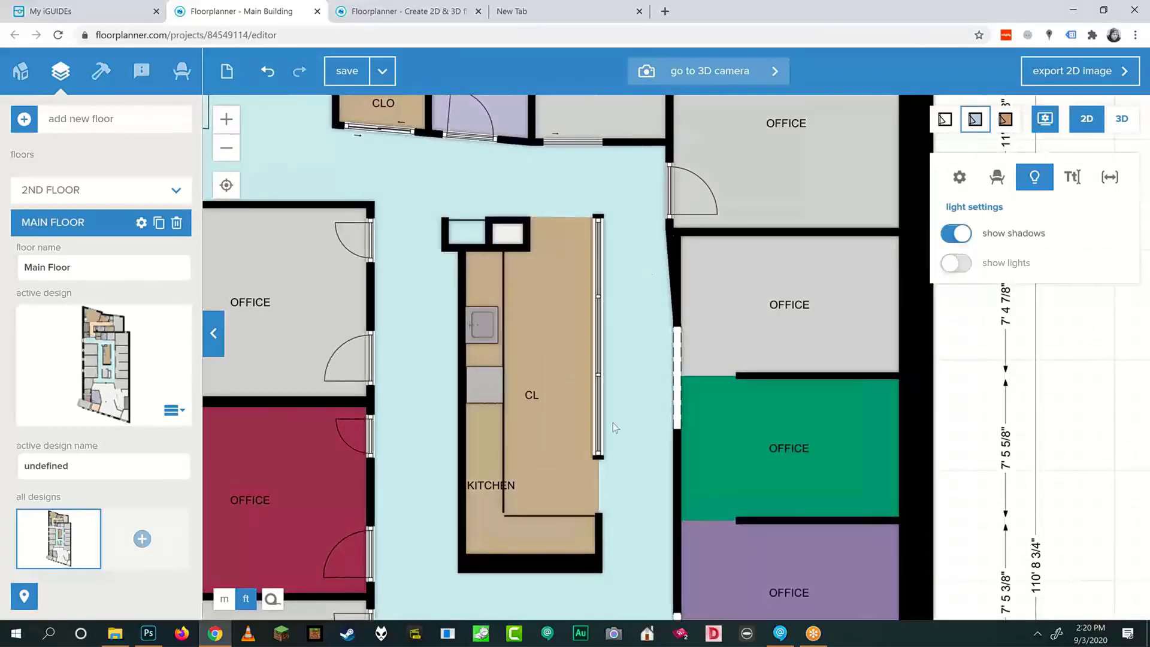
pyautogui.click(956, 234)
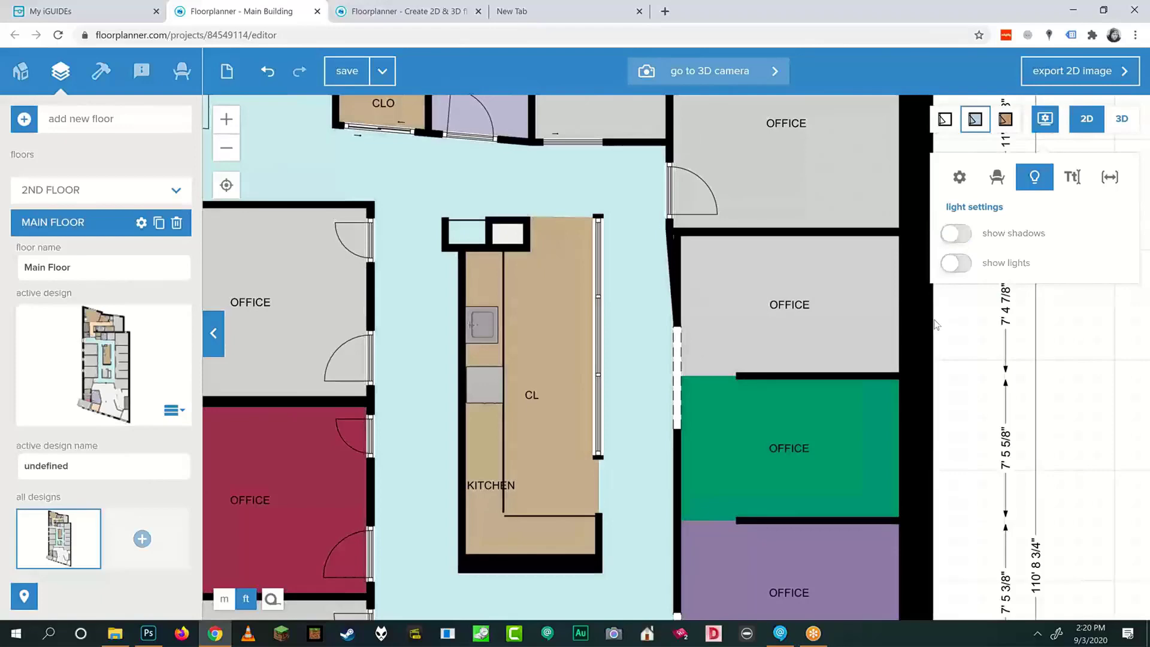
pyautogui.click(961, 266)
pyautogui.click(961, 267)
pyautogui.click(699, 321)
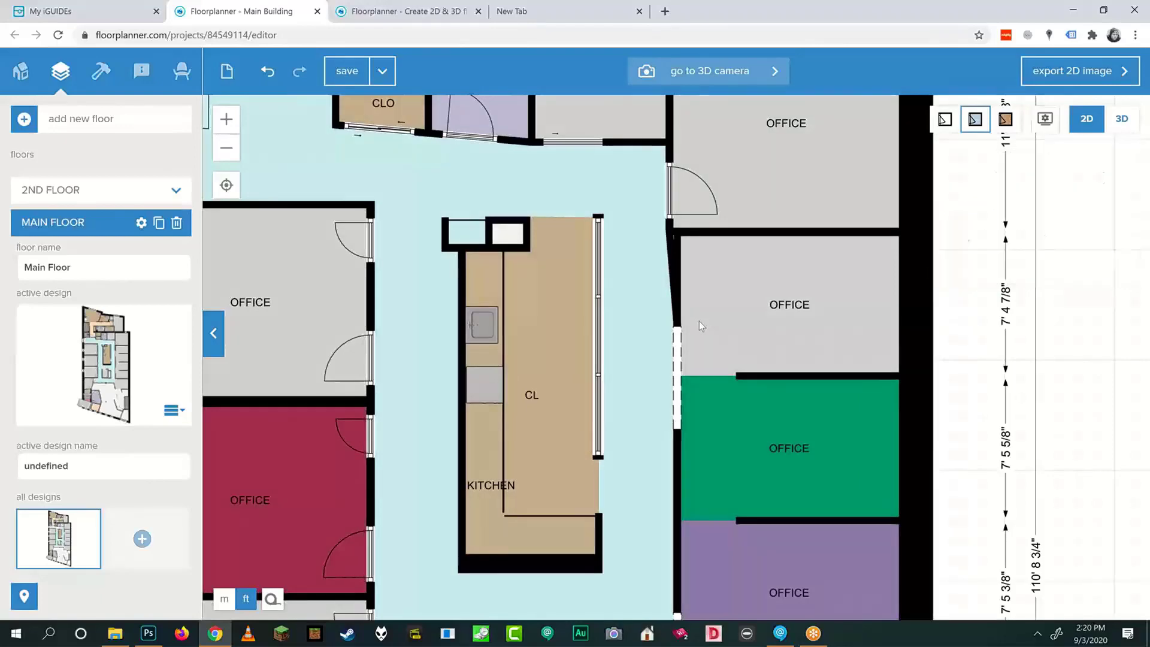
pyautogui.scroll(-6, 703, 321)
pyautogui.scroll(1, 651, 382)
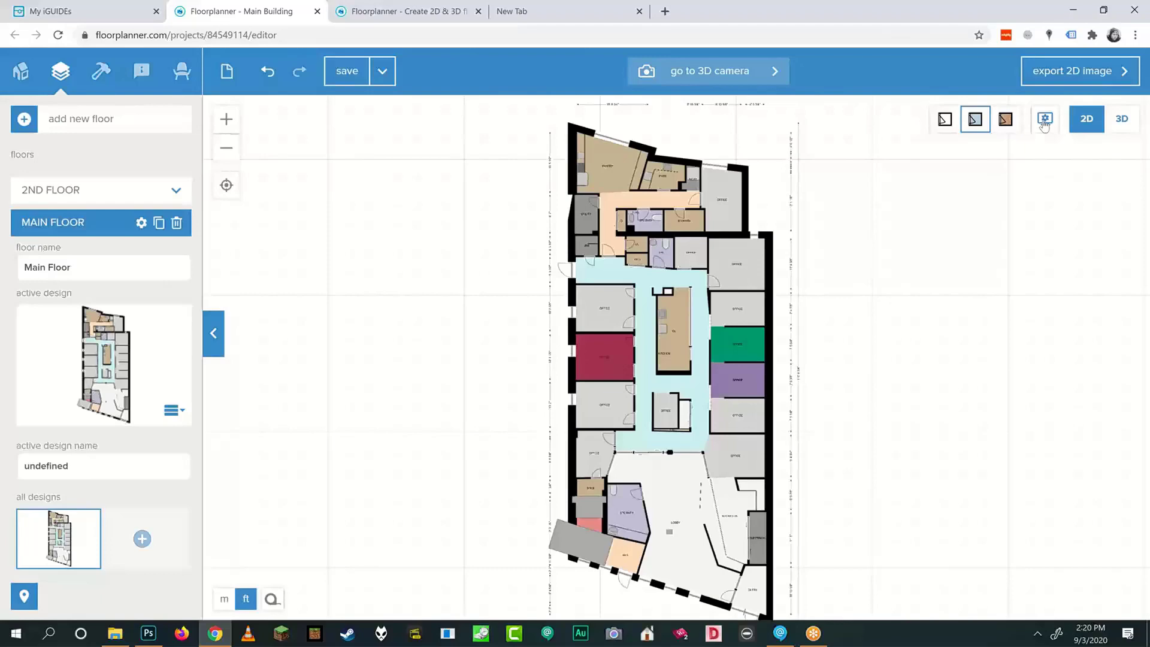
# Set the label scale to 212% in the text settings to enlarge the plan's room names.
pyautogui.click(1043, 119)
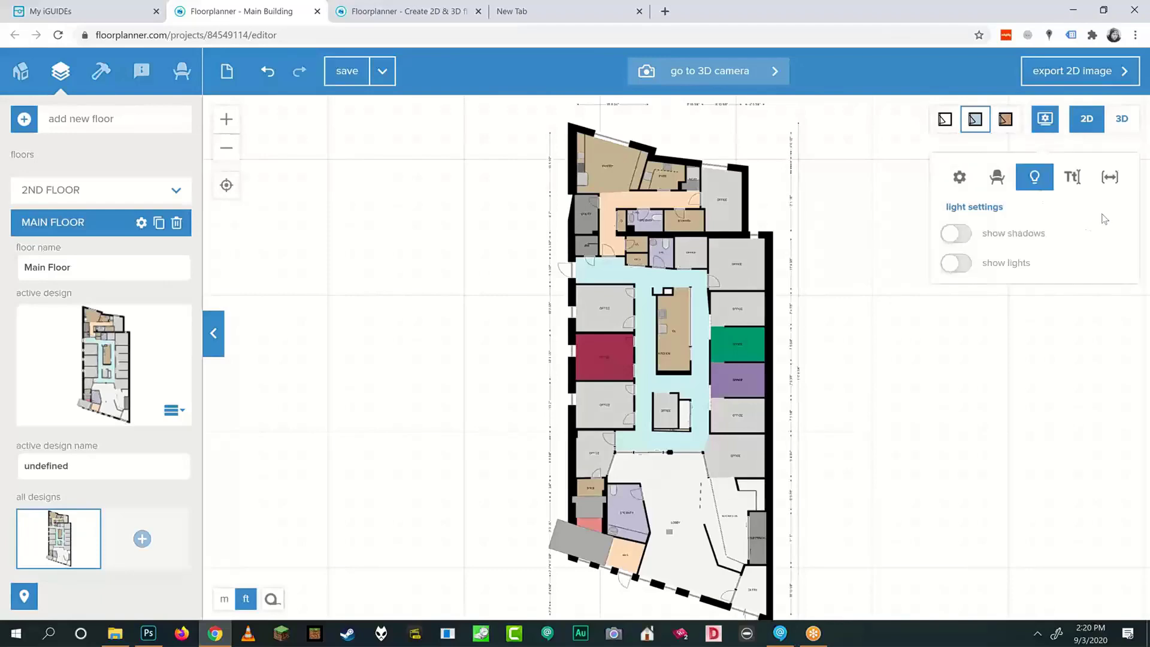
pyautogui.click(1072, 181)
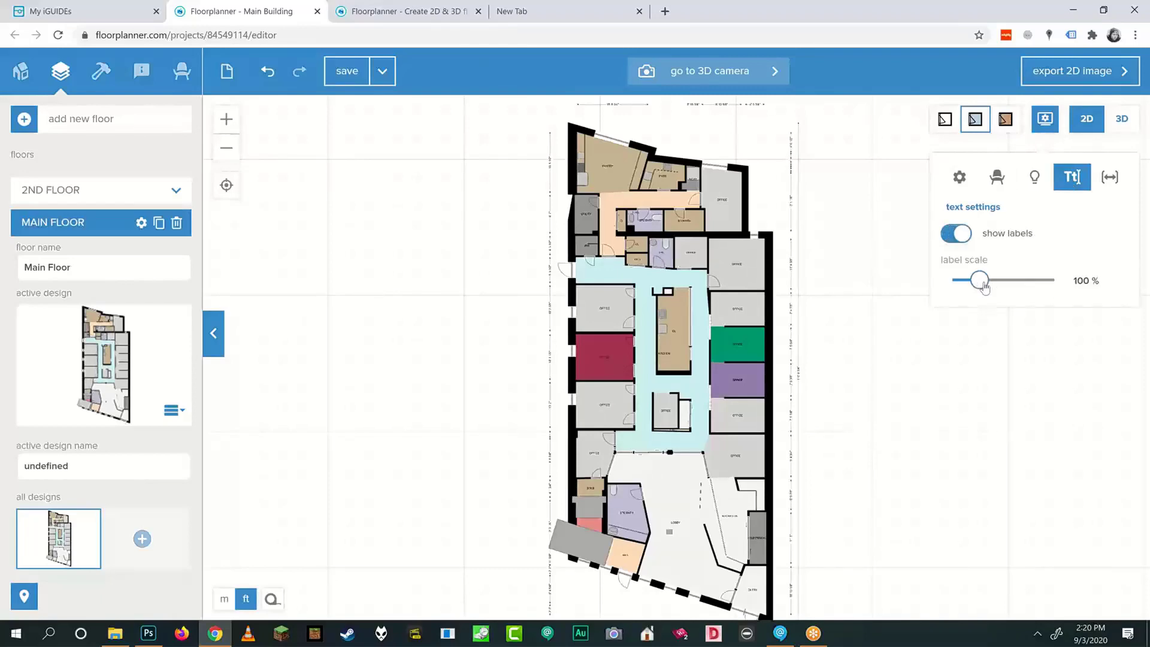
pyautogui.moveTo(988, 286); pyautogui.dragTo(1021, 298)
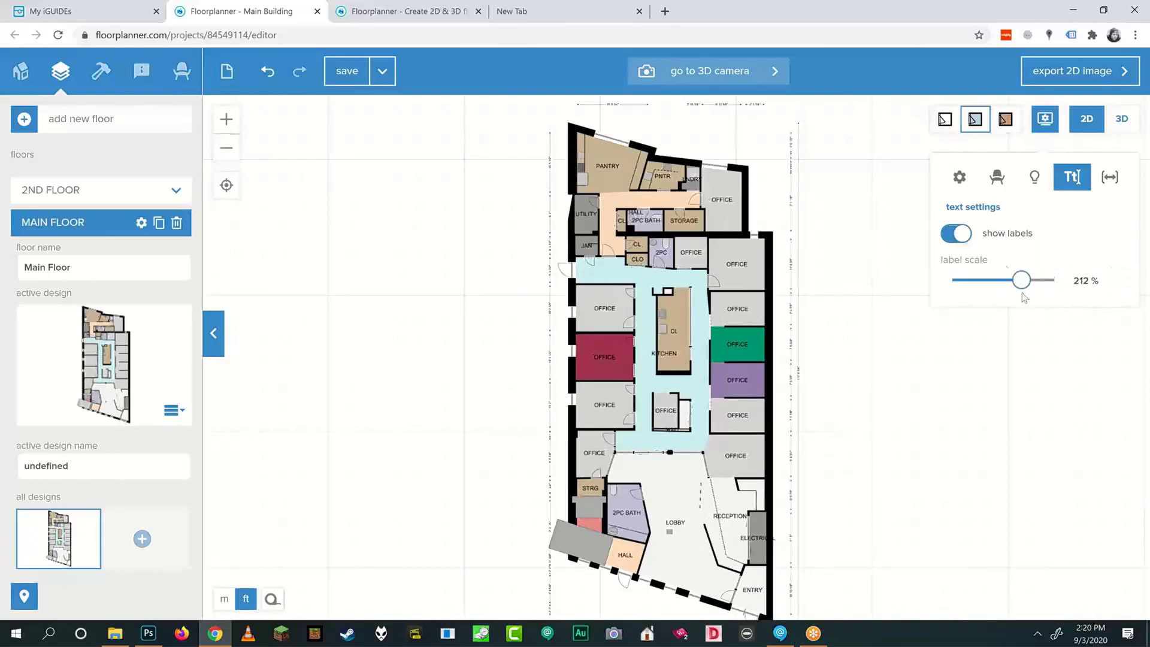
# Hide and show the room labels repeatedly to compare the plan with and without them.
pyautogui.click(957, 234)
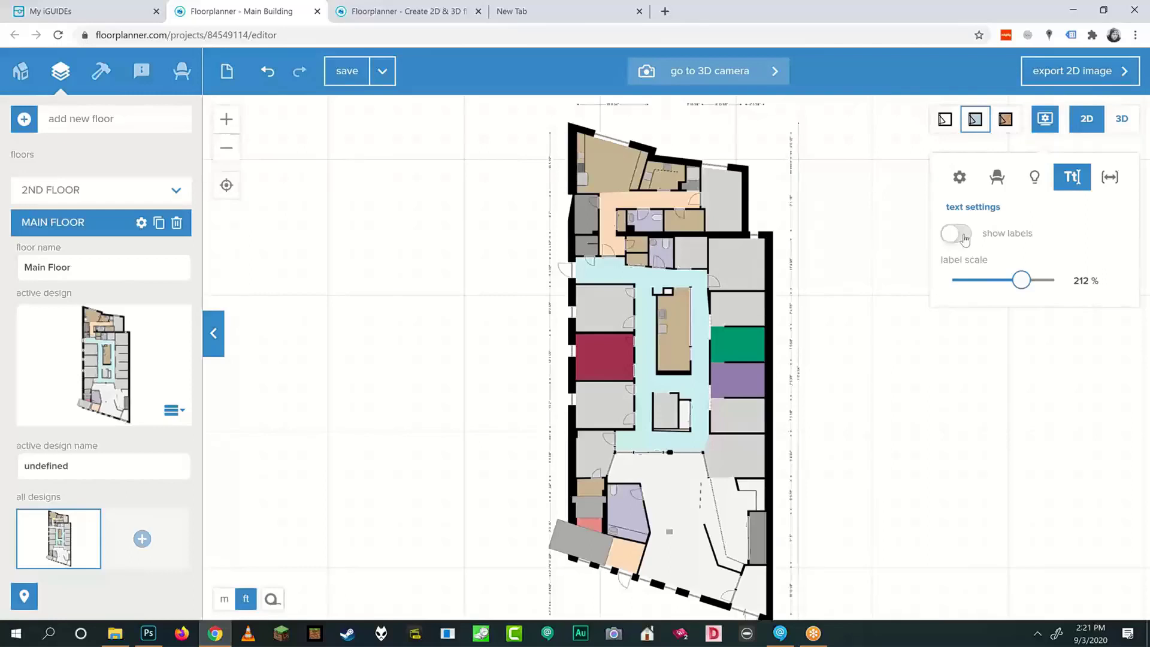
pyautogui.click(962, 236)
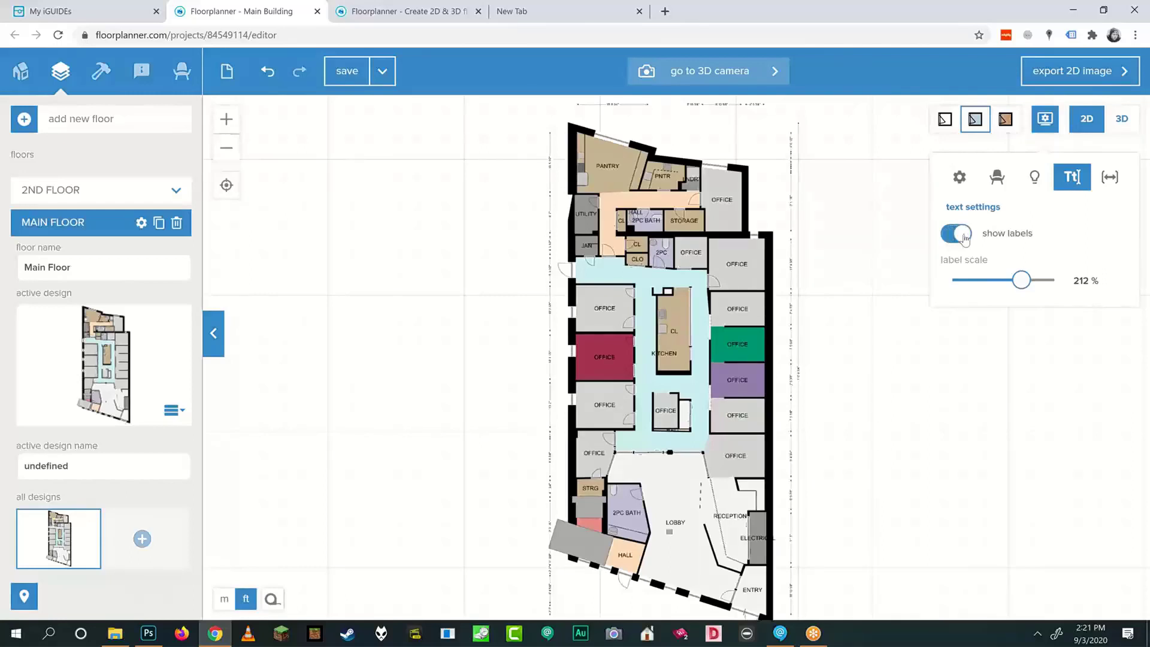
pyautogui.click(964, 237)
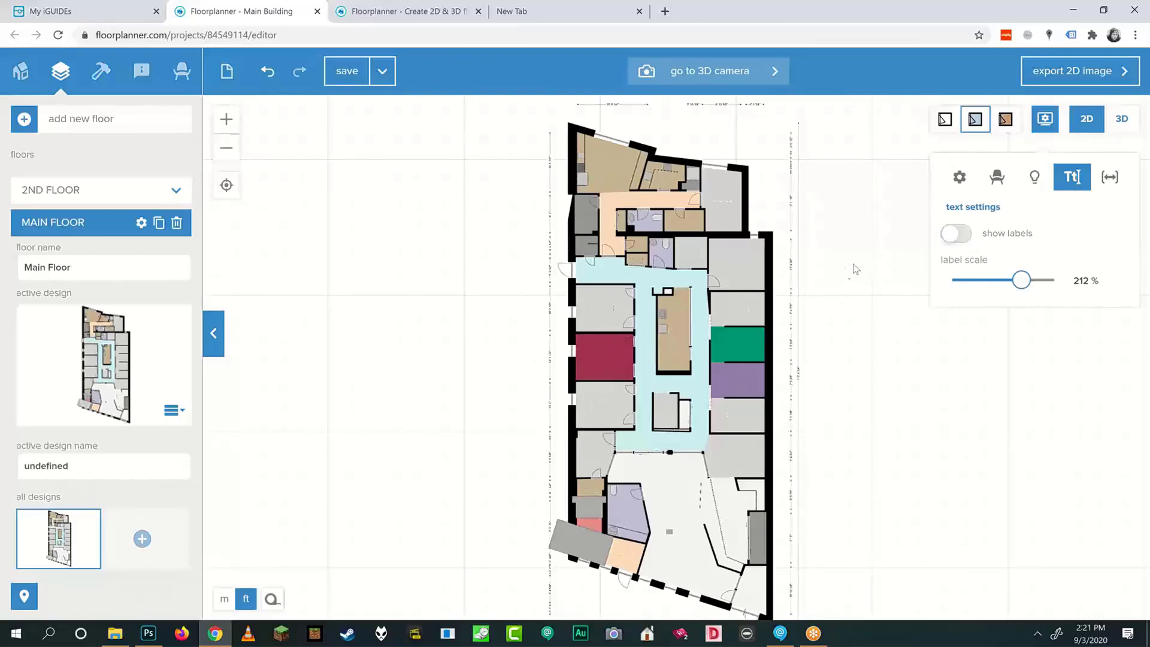
pyautogui.click(964, 238)
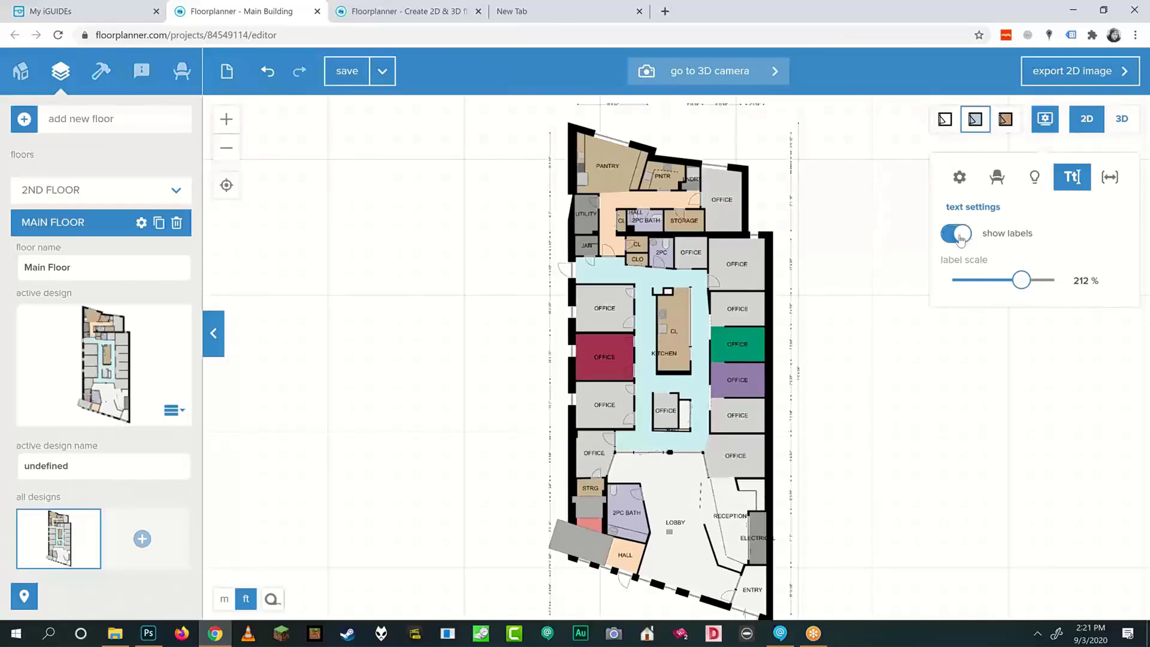
pyautogui.click(956, 237)
pyautogui.click(956, 237)
# Check the available dimension settings and examine the exterior dimension lines beside the right-hand row of offices.
pyautogui.click(1102, 179)
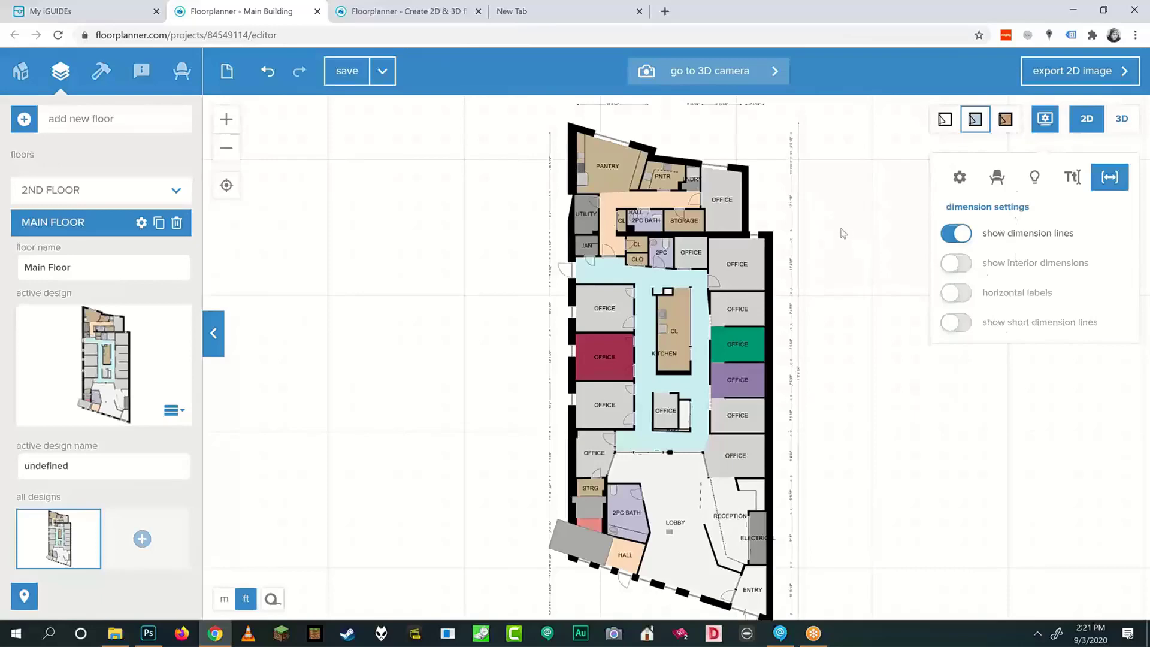
pyautogui.click(787, 362)
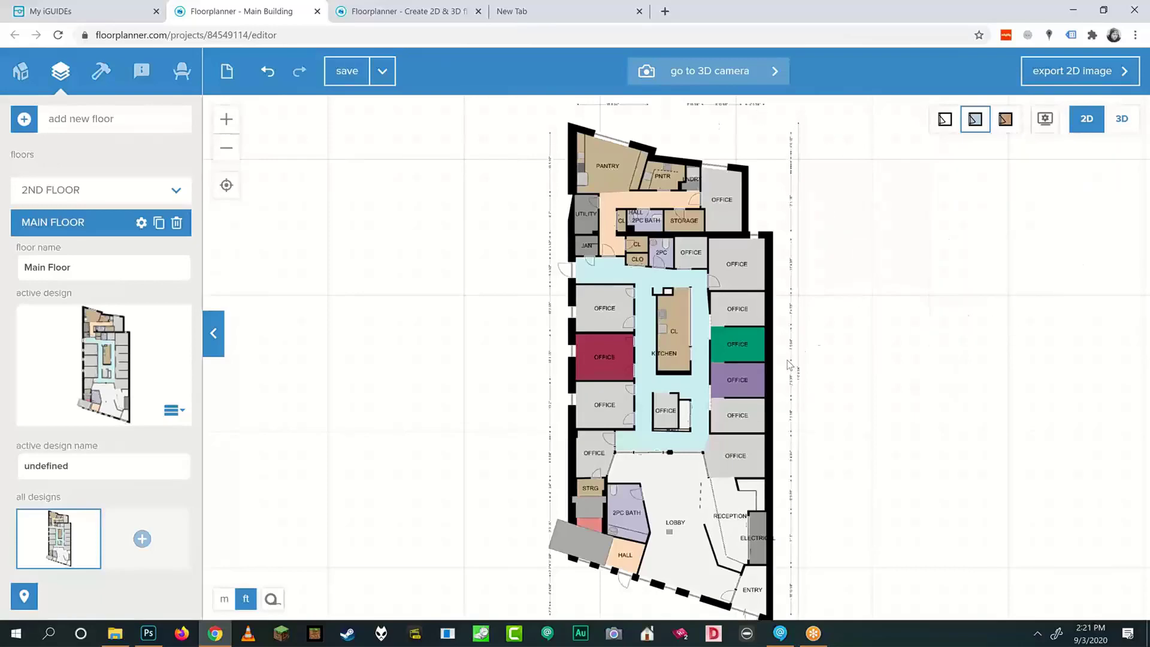
pyautogui.scroll(5, 787, 362)
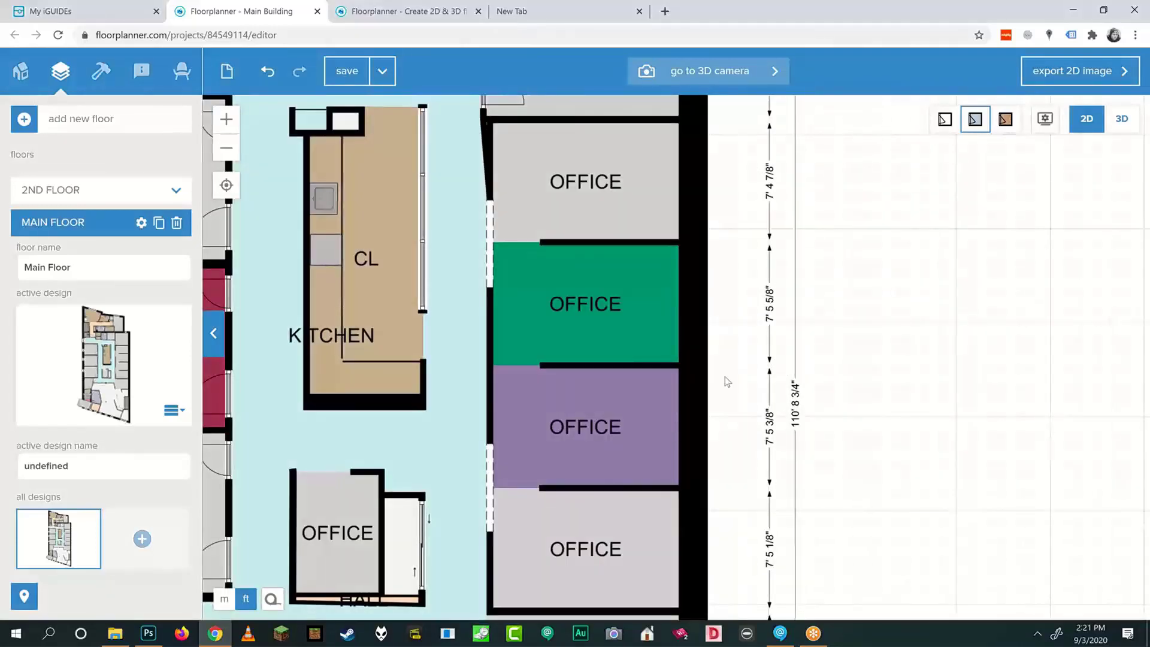
pyautogui.scroll(-4, 726, 380)
pyautogui.scroll(5, 718, 353)
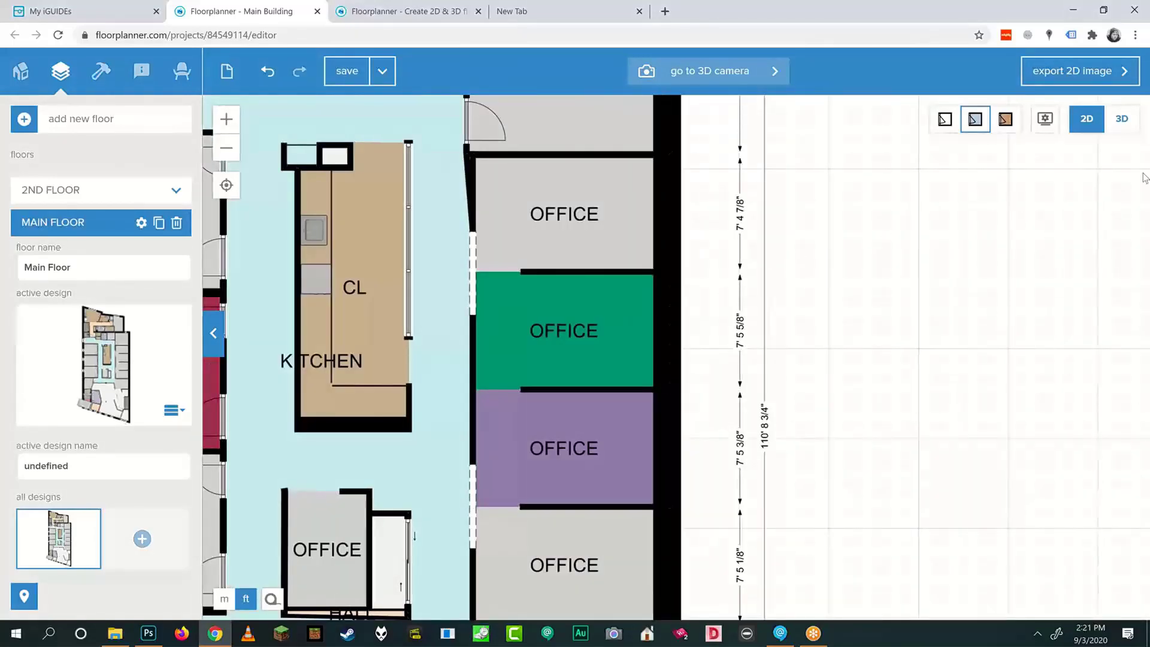
# Toggle the dimension lines off and on, and turn on the interior dimensions for the main floor plan.
pyautogui.click(1045, 119)
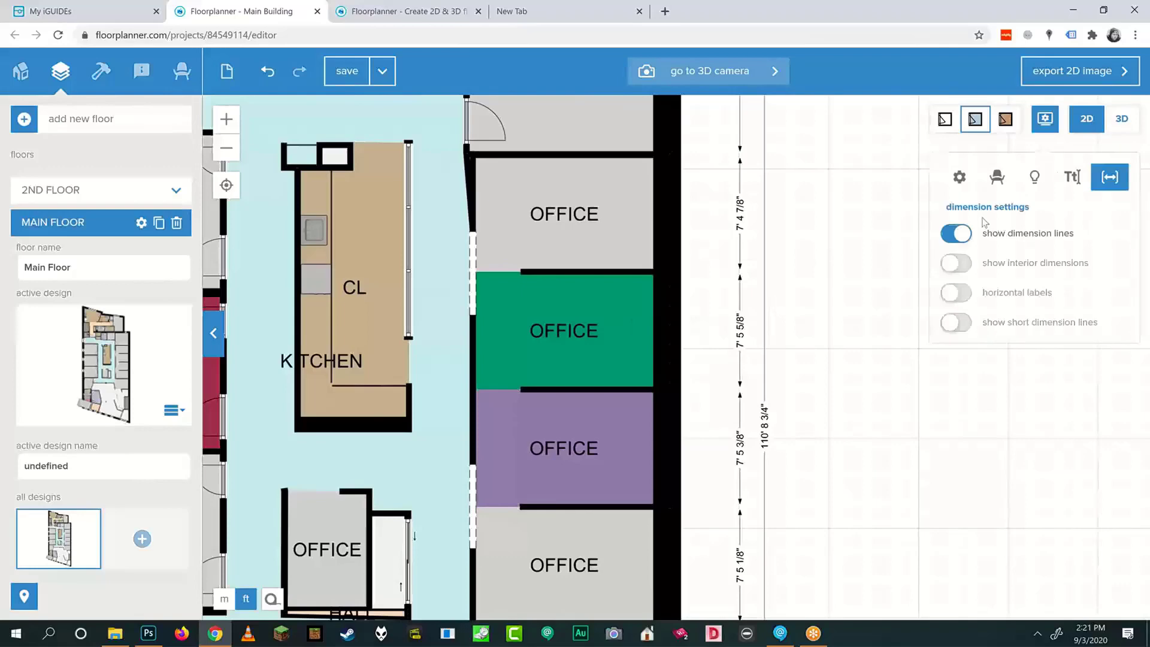
pyautogui.click(955, 235)
pyautogui.click(955, 237)
pyautogui.click(968, 264)
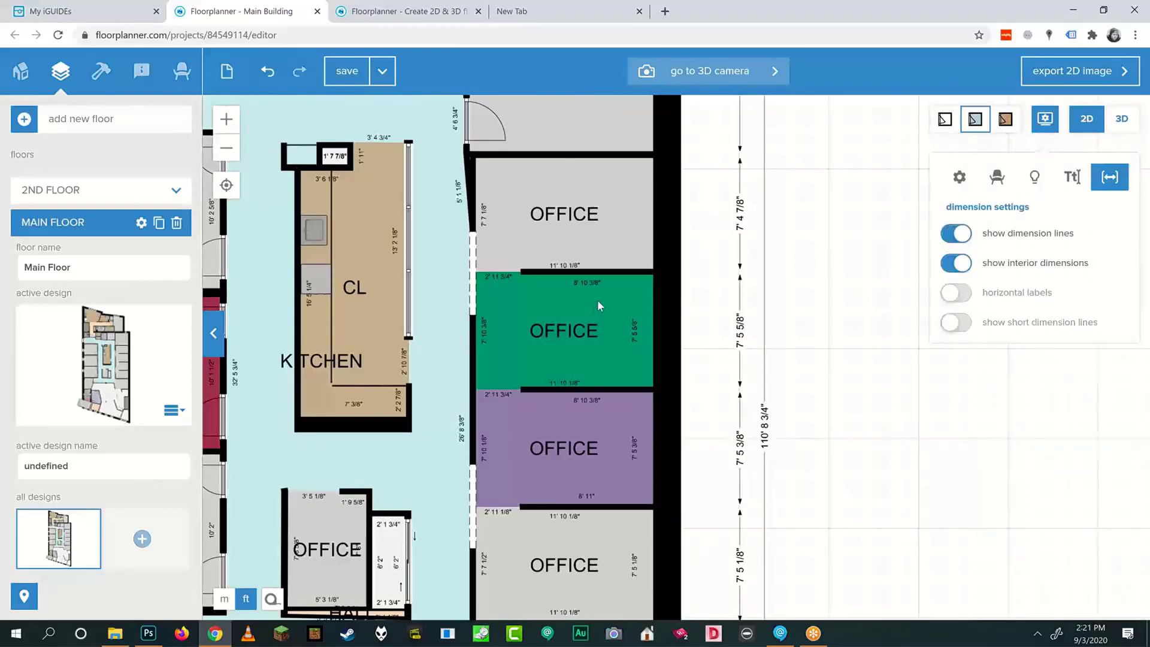
# Examine the interior and exterior dimensions across the offices, kitchen and the whole main floor.
pyautogui.scroll(-3, 584, 313)
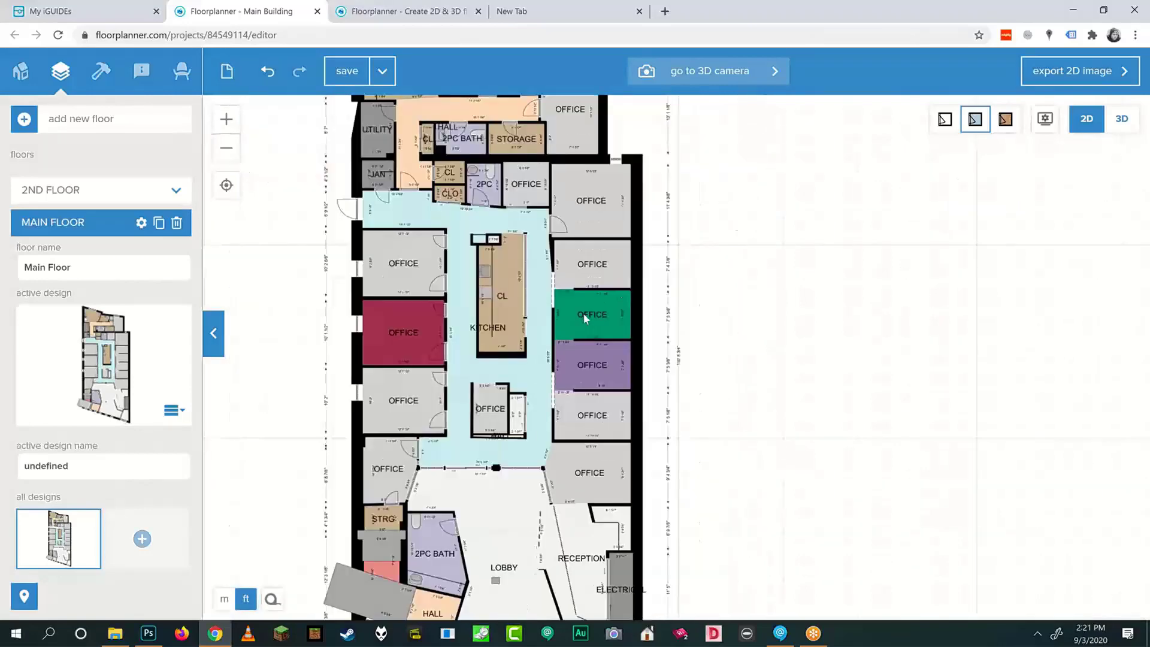
pyautogui.scroll(2, 584, 313)
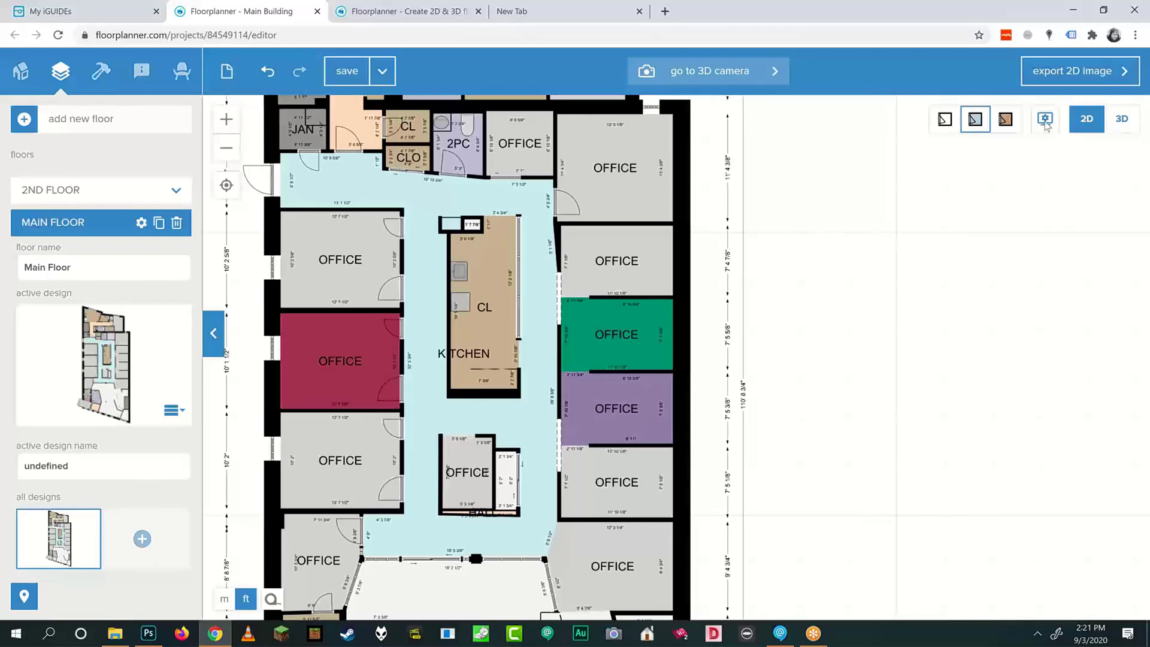
pyautogui.moveTo(743, 334); pyautogui.dragTo(1087, 312)
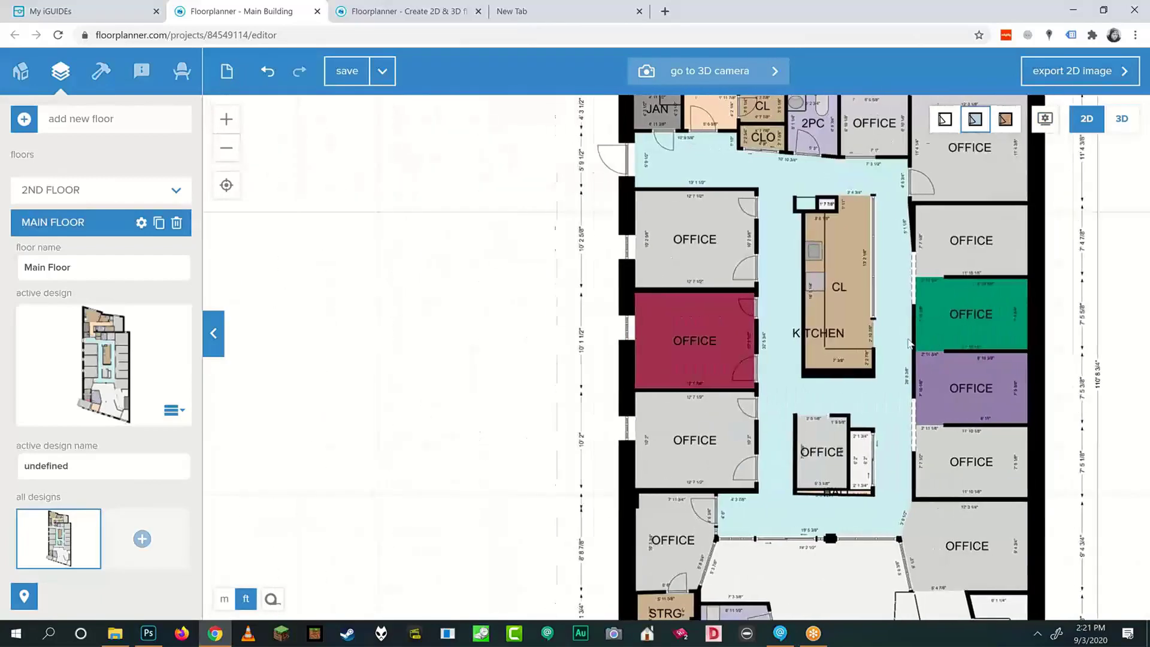
pyautogui.moveTo(1102, 488); pyautogui.dragTo(872, 224)
pyautogui.moveTo(958, 120); pyautogui.dragTo(922, 361)
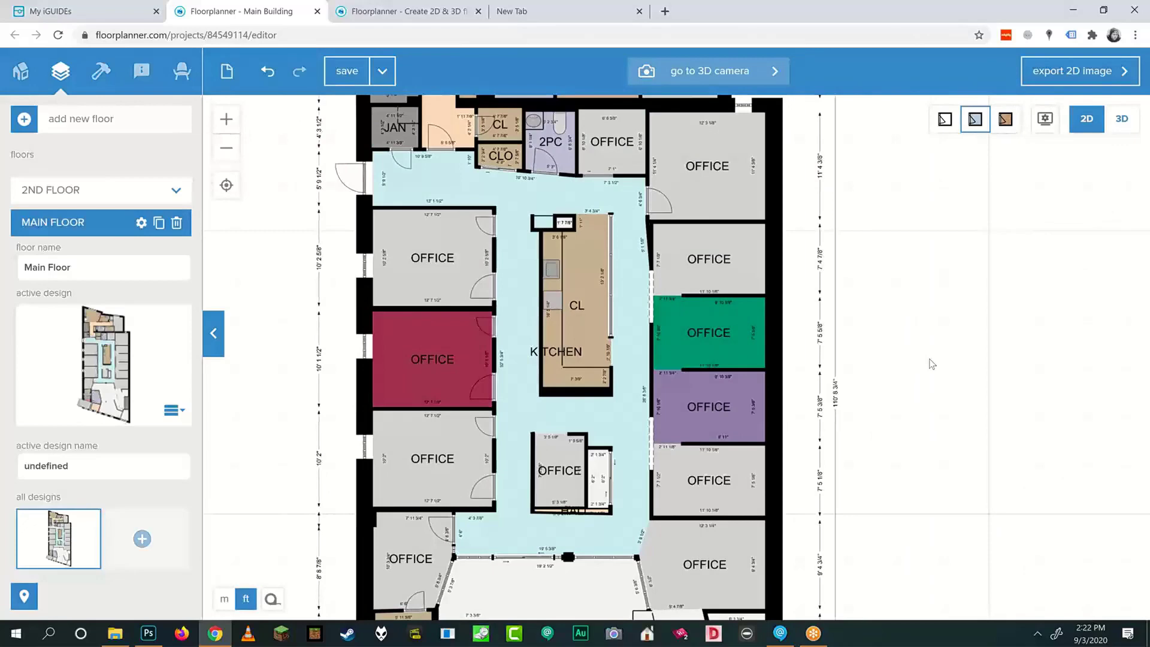
pyautogui.scroll(-5, 820, 365)
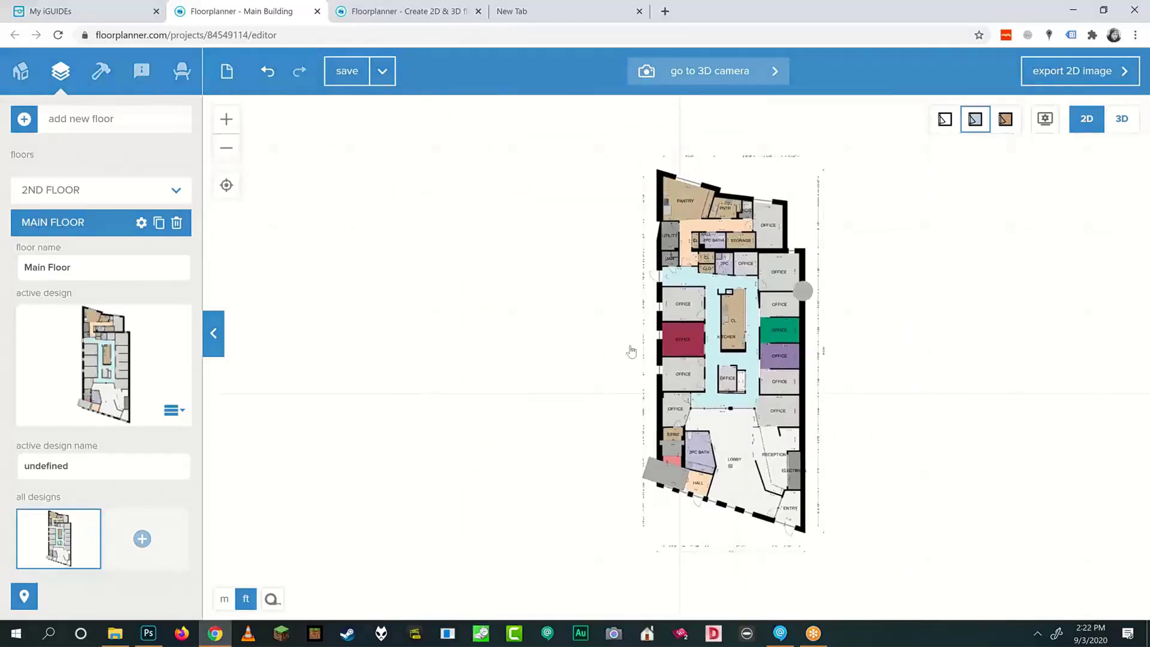
pyautogui.scroll(1, 632, 351)
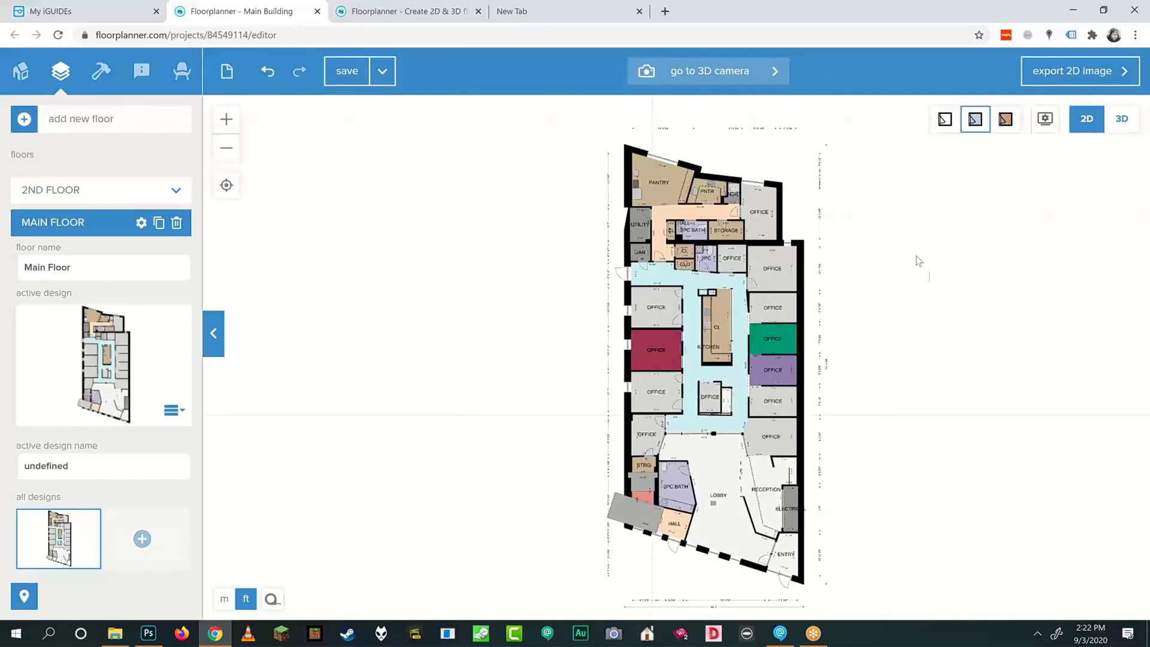
# Compare the jpg, png and pdf export formats, and export the current design in 2D as a landscape A4 jpg without a scale bar.
pyautogui.click(1088, 70)
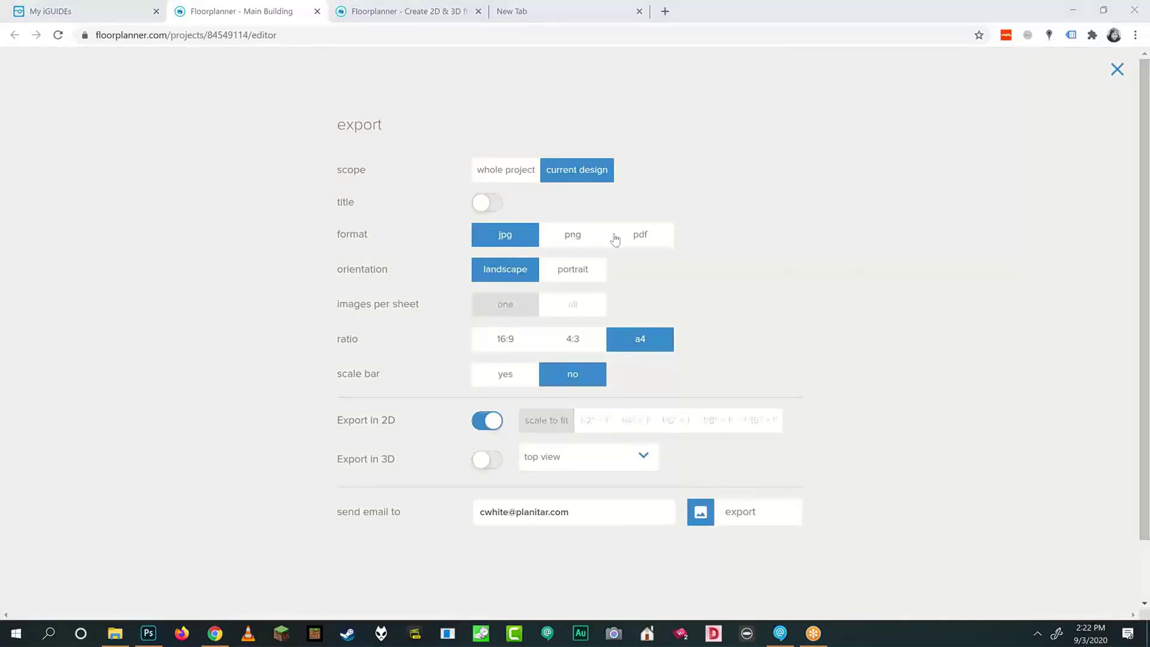
pyautogui.click(561, 241)
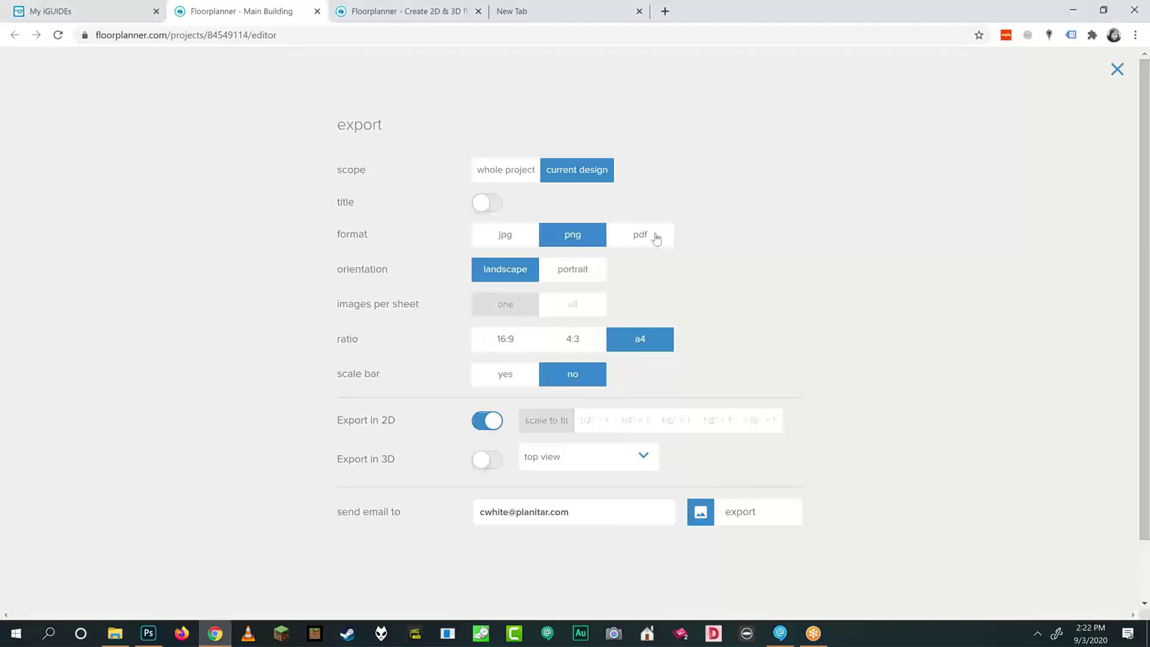
pyautogui.click(654, 237)
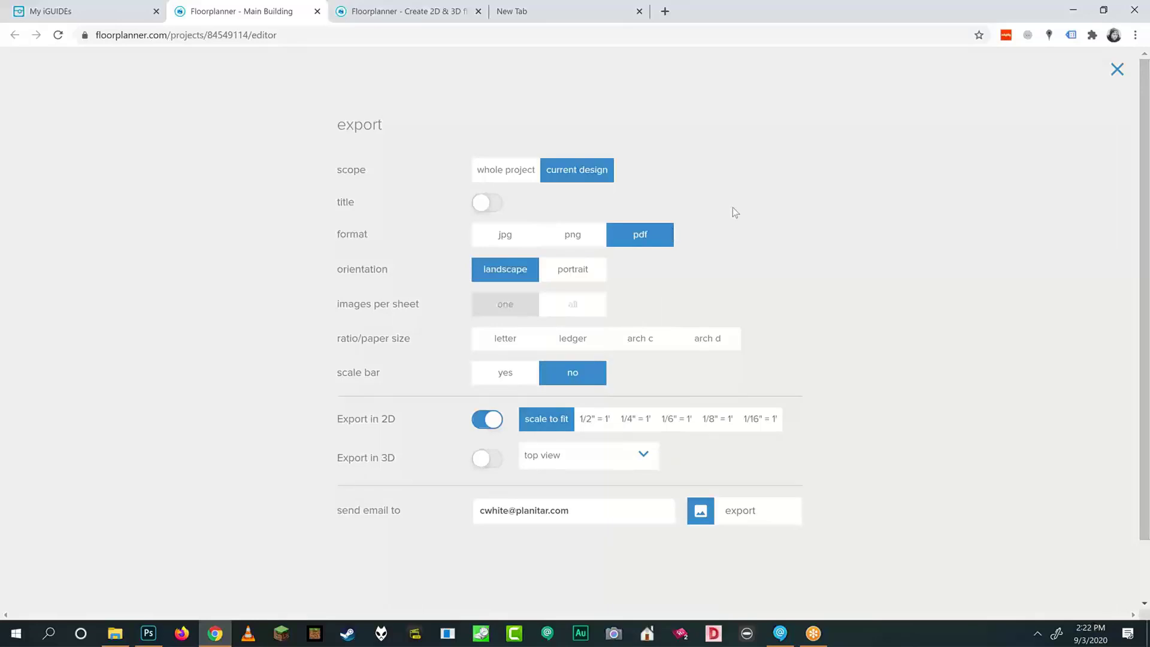
pyautogui.click(509, 240)
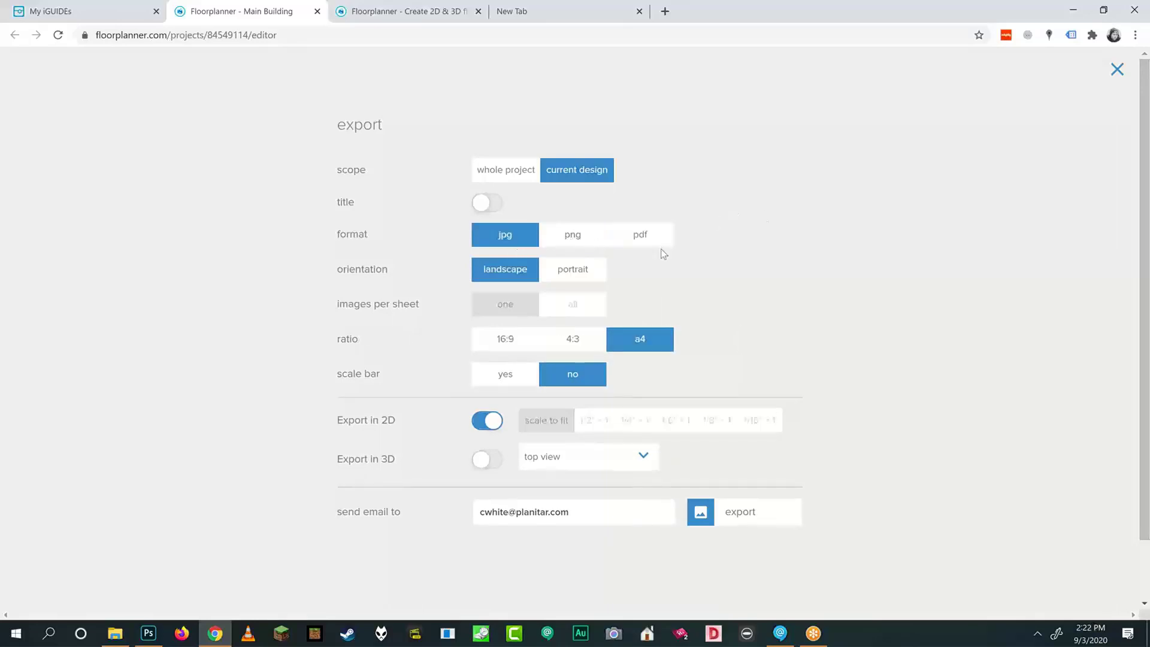
pyautogui.click(581, 243)
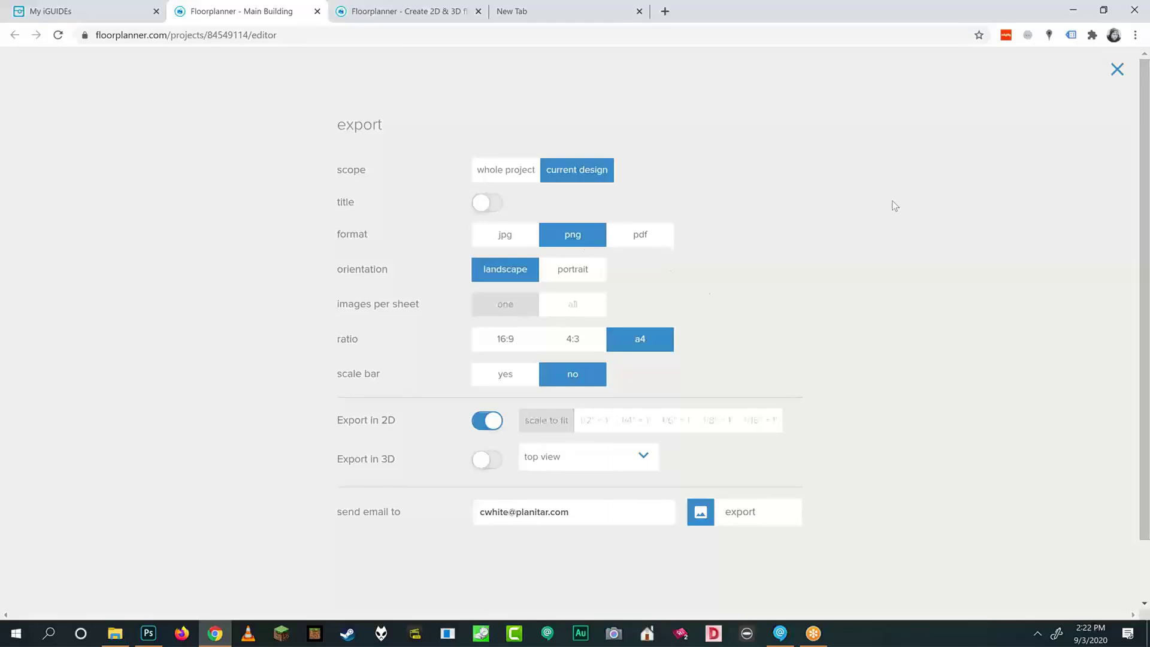
pyautogui.click(644, 238)
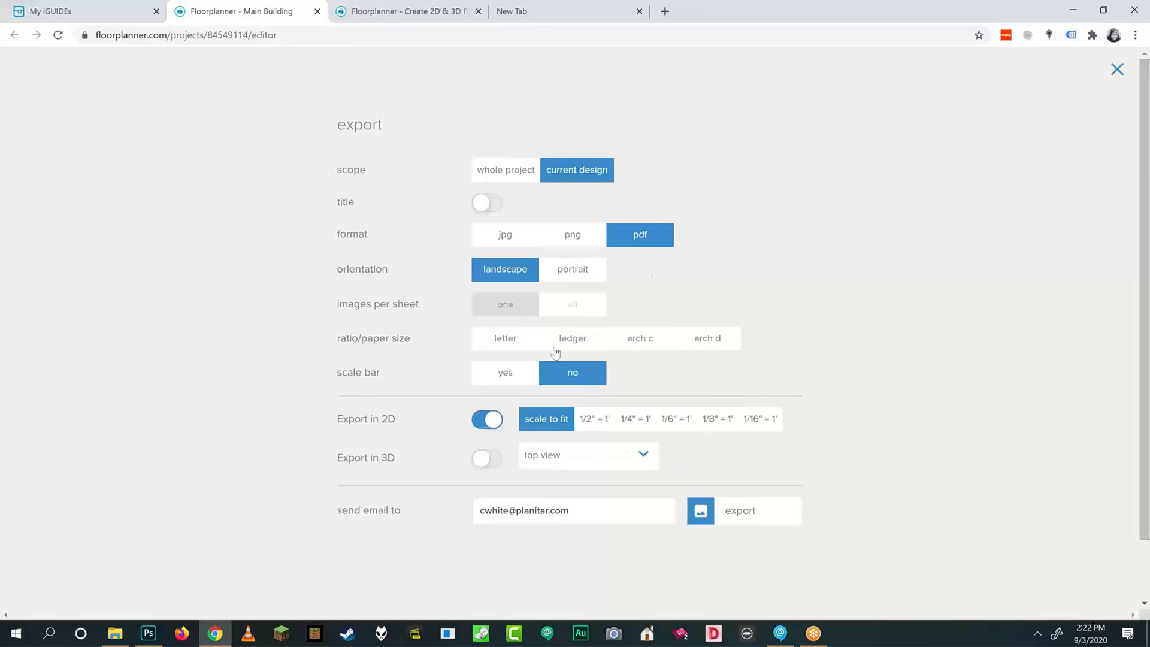
pyautogui.click(515, 236)
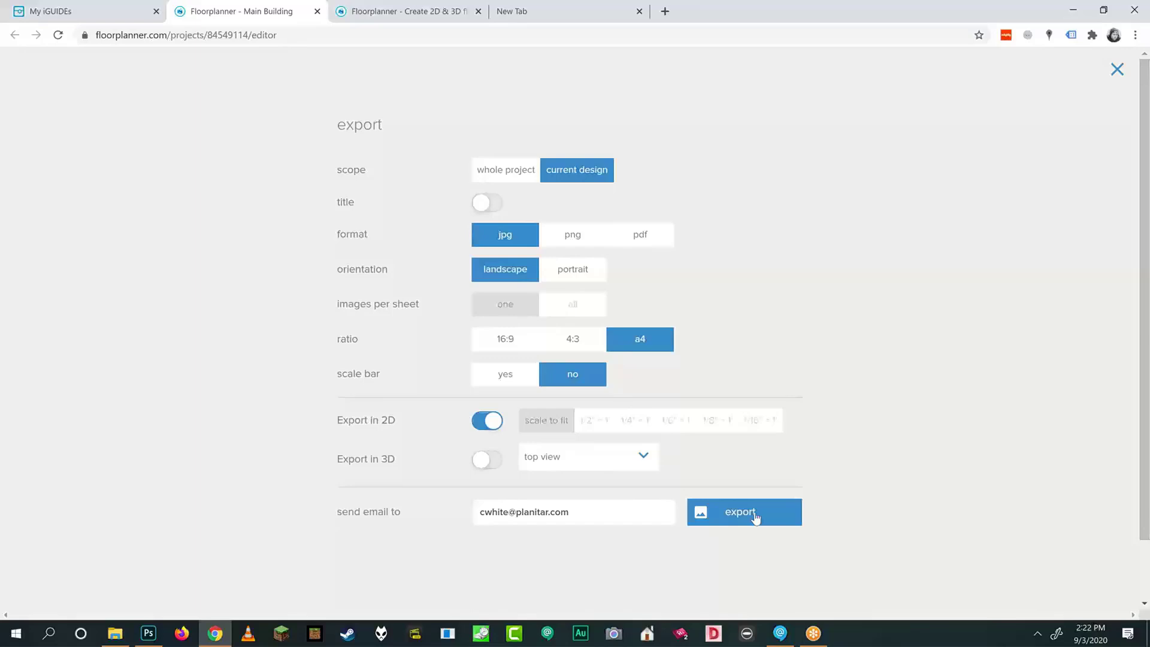
pyautogui.click(756, 516)
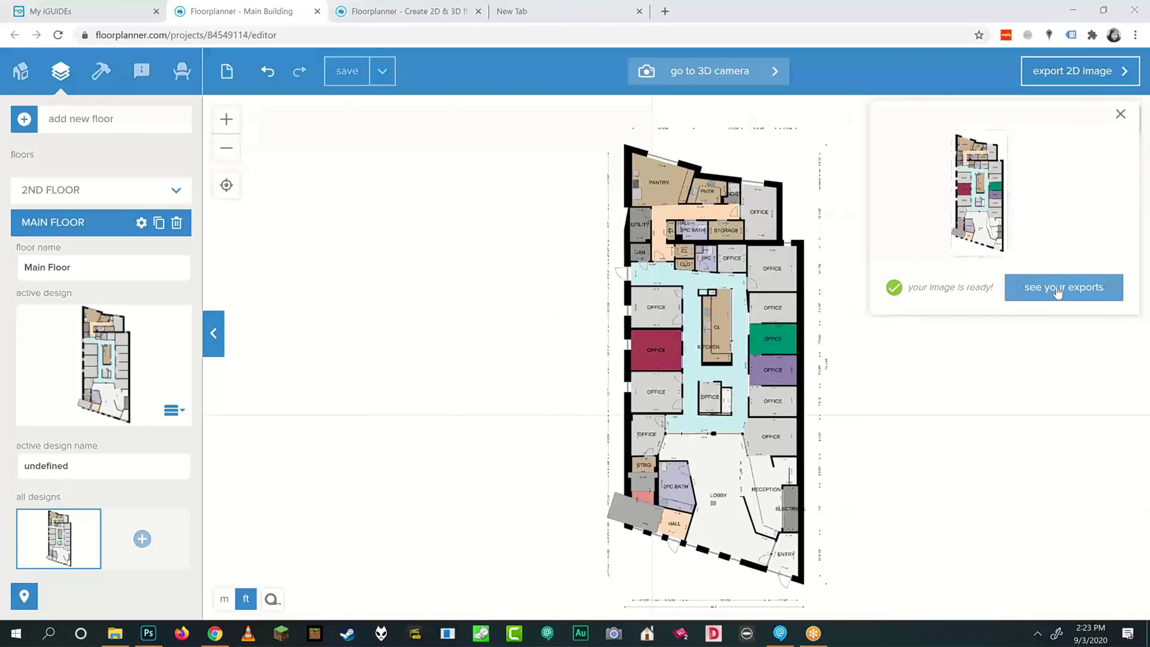
# View the newest Main Building image among the exports, return to the project editor and dismiss the export notice.
pyautogui.click(1057, 291)
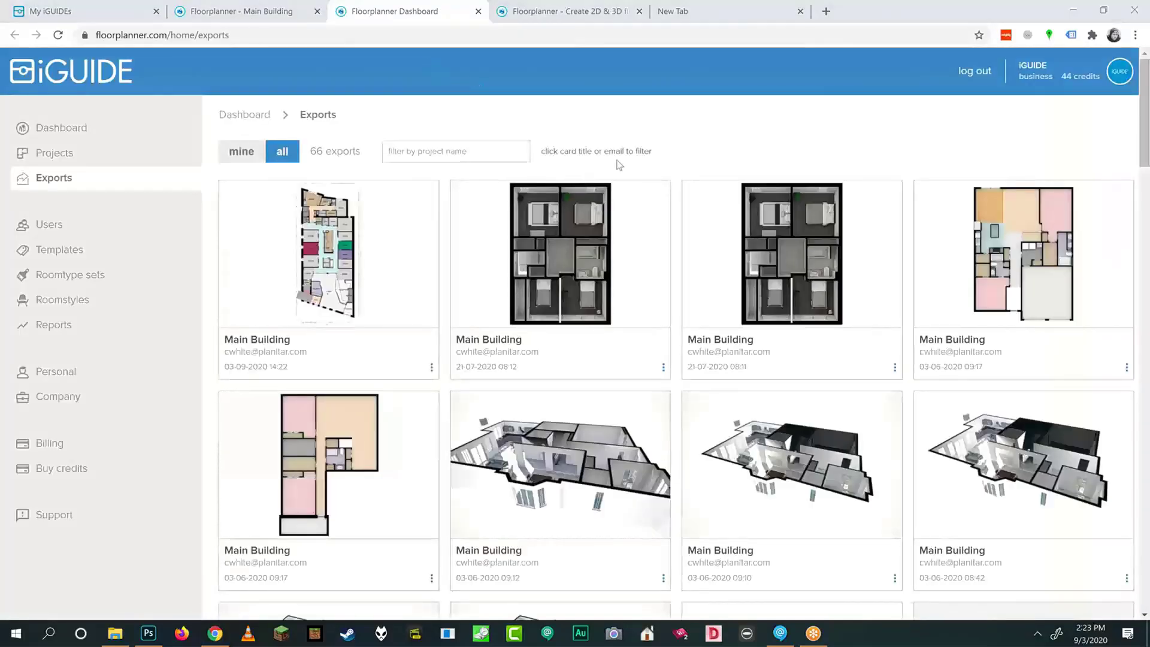
pyautogui.click(357, 252)
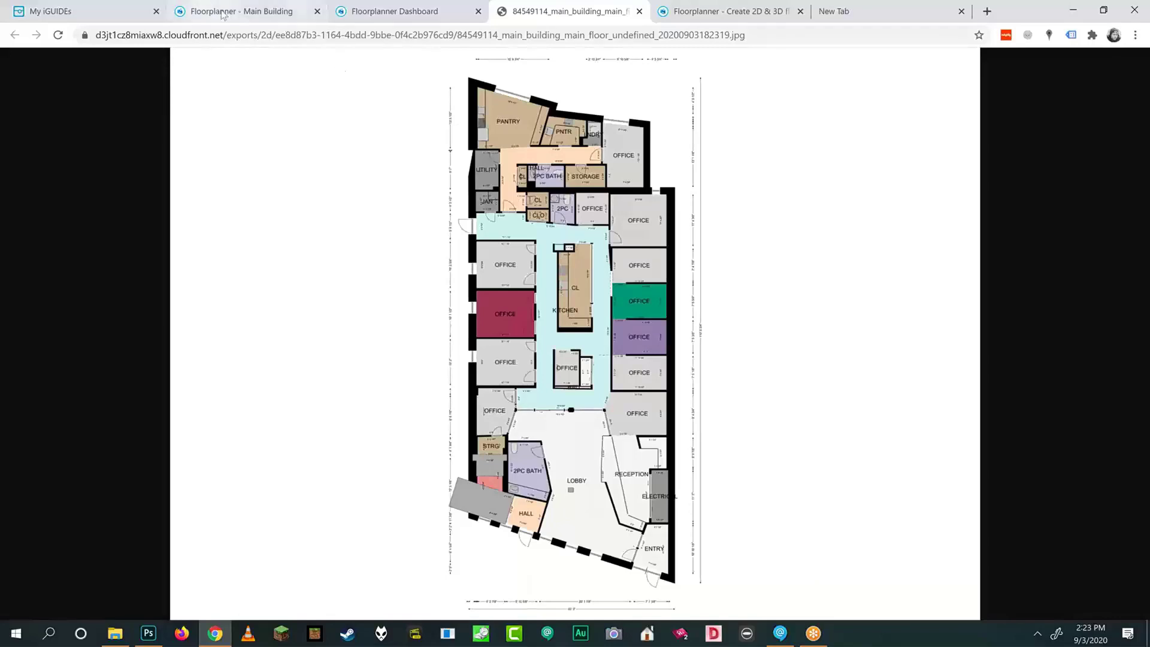
pyautogui.click(249, 12)
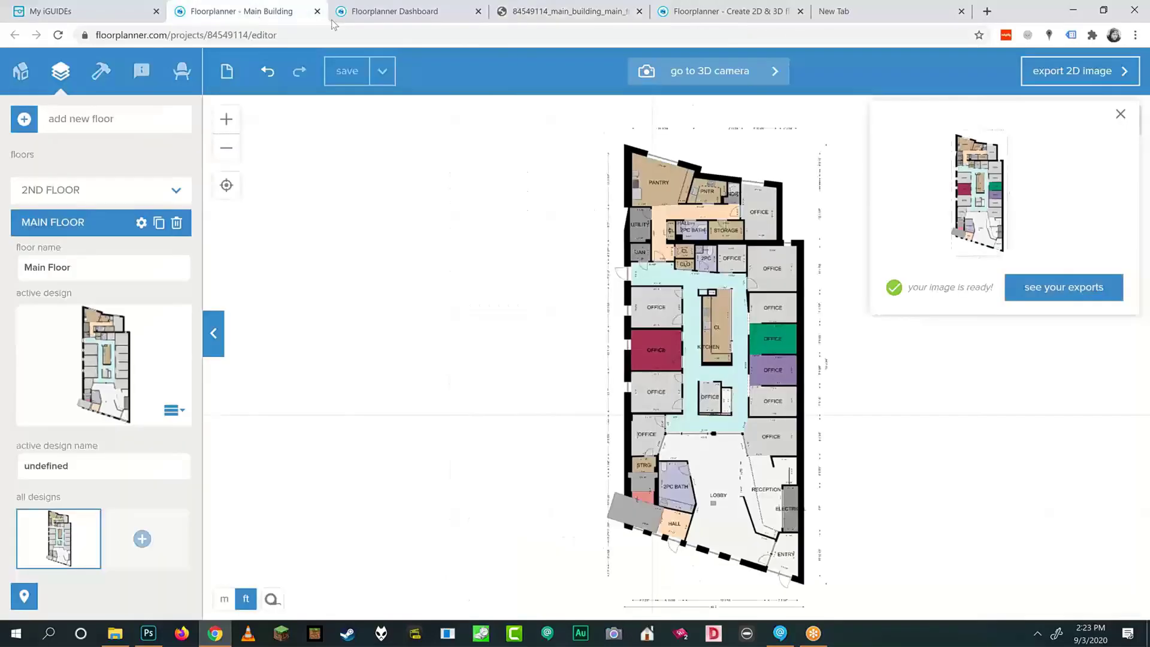
pyautogui.click(1120, 114)
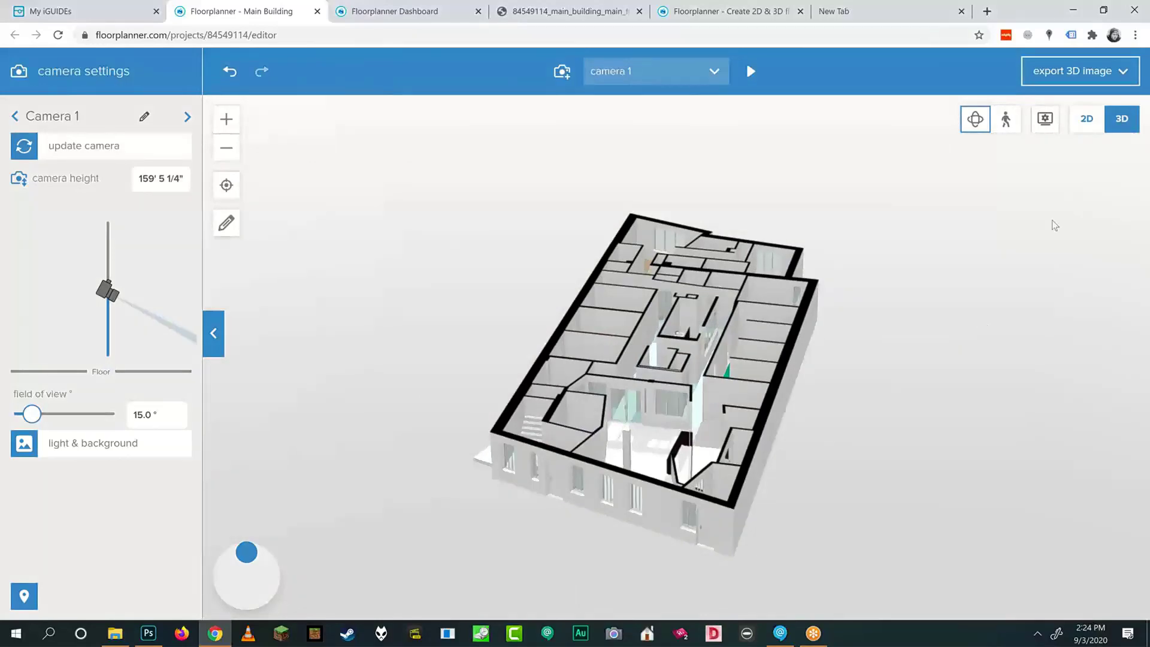
# Turn on the cut section in the 3D view and lower its height to 2' 4 3/8".
pyautogui.click(1048, 127)
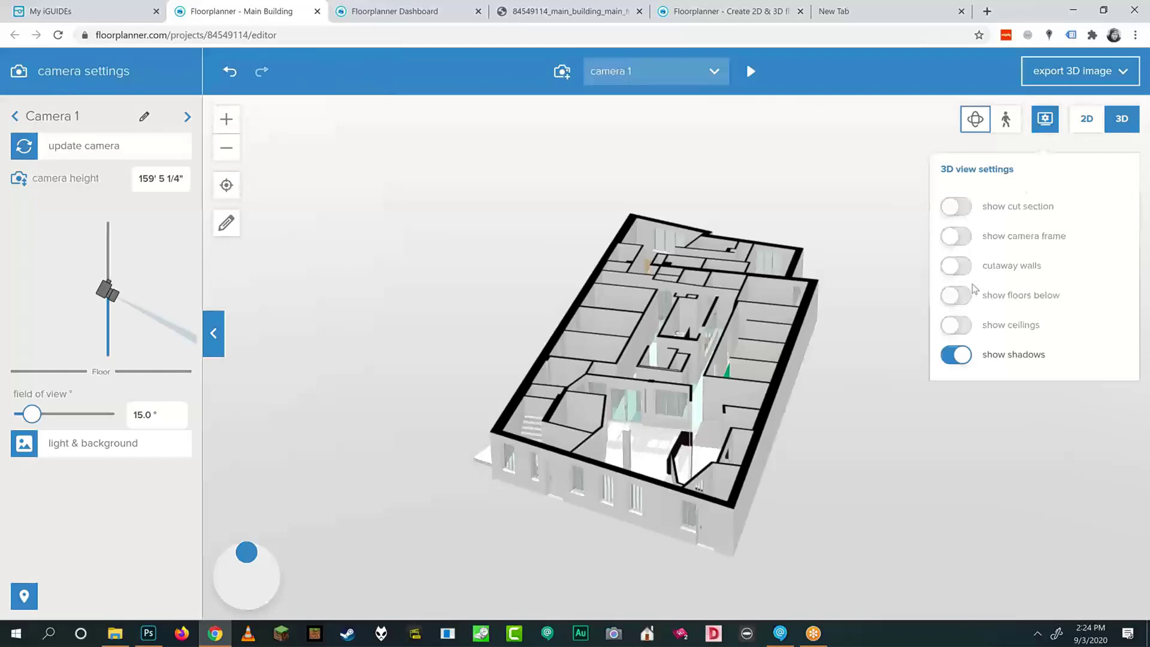
pyautogui.click(962, 210)
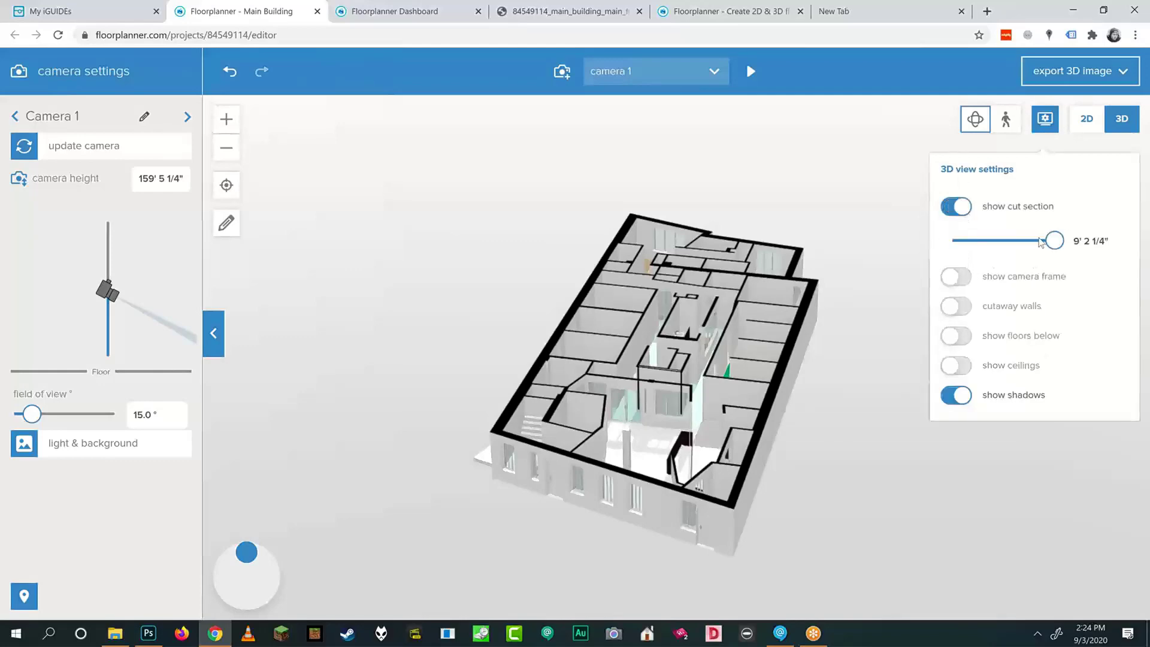
pyautogui.moveTo(1048, 240); pyautogui.dragTo(984, 276)
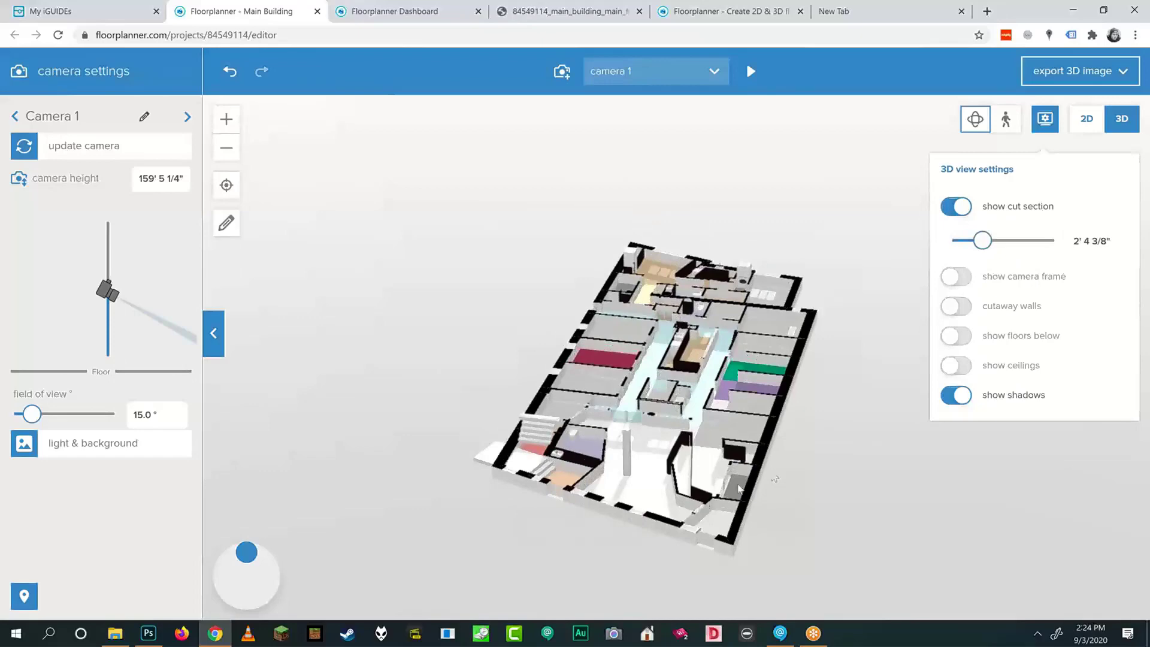
pyautogui.moveTo(650, 477); pyautogui.dragTo(788, 313)
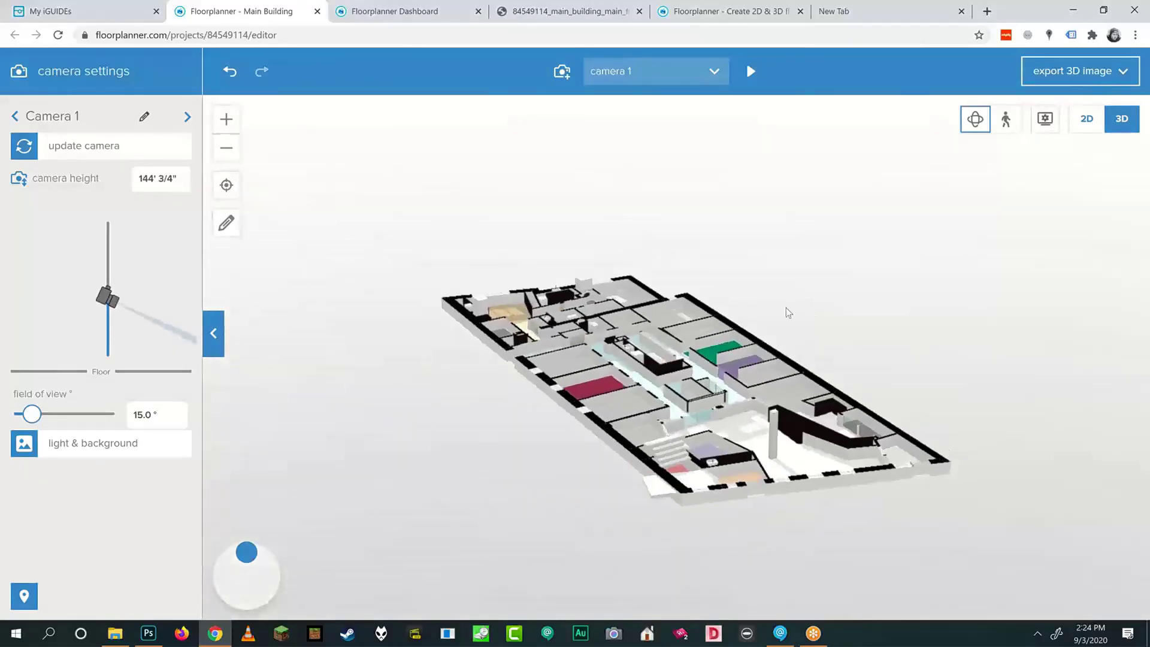
# Try the cut section at 1' 8 7/8" and at 9' 2 1/4", and inspect the full-height walls from several angles.
pyautogui.click(1045, 120)
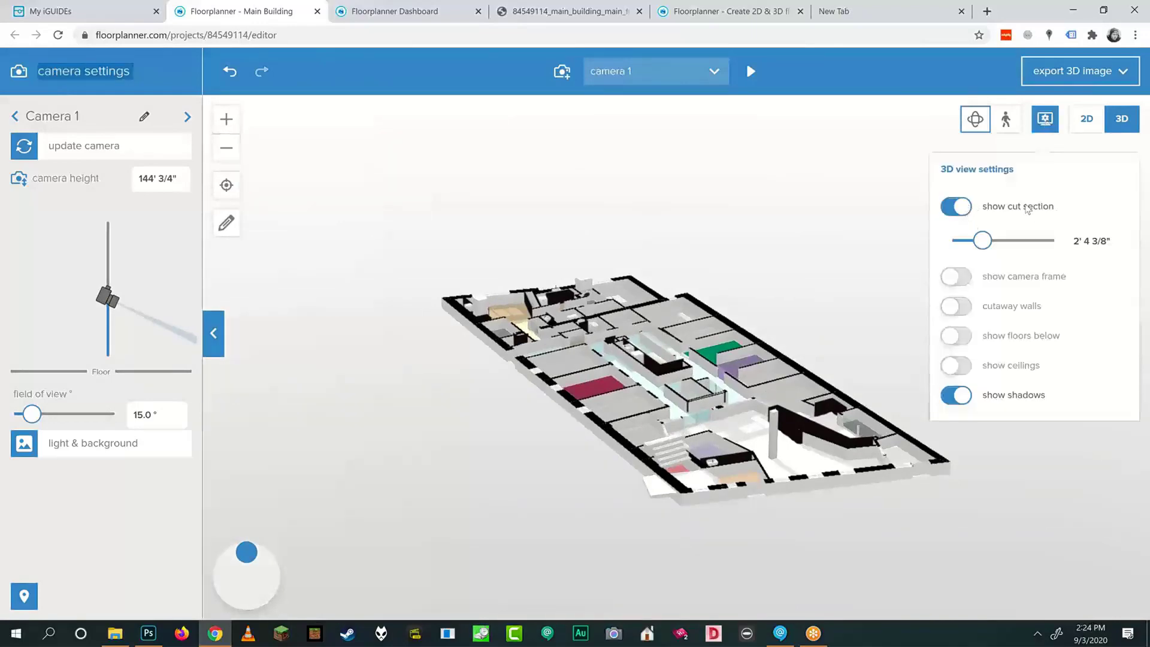
pyautogui.moveTo(982, 240)
pyautogui.mouseDown()
pyautogui.moveTo(1047, 241)
pyautogui.moveTo(958, 241)
pyautogui.moveTo(976, 240)
pyautogui.mouseUp()
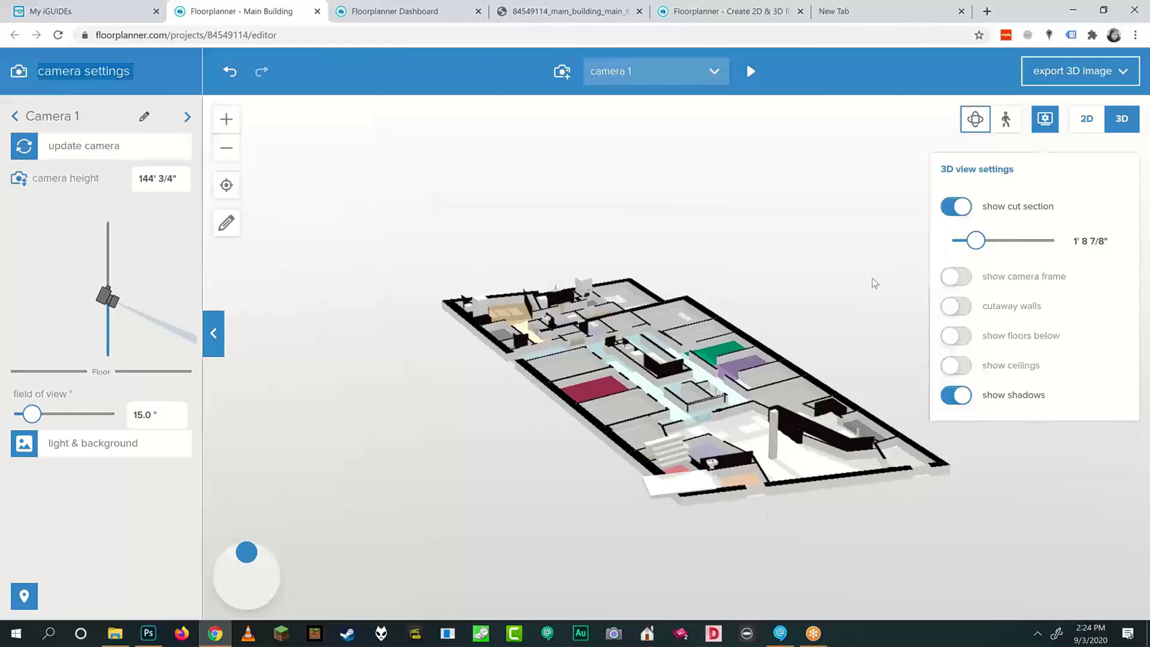
pyautogui.moveTo(976, 240); pyautogui.dragTo(1054, 240)
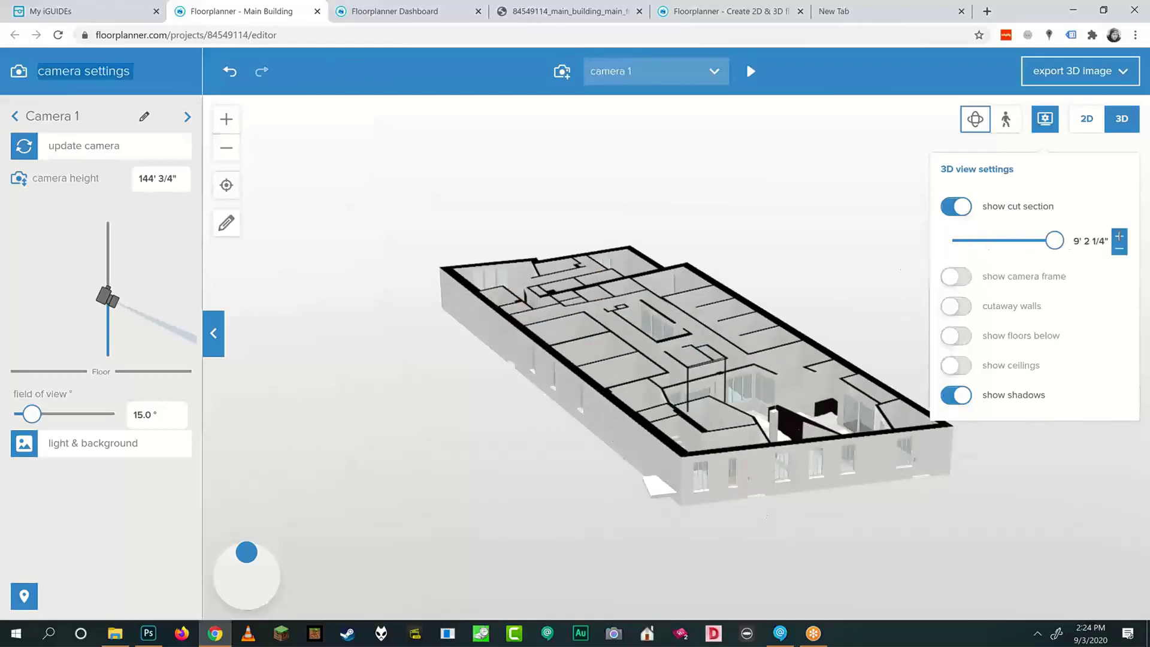
pyautogui.click(748, 420)
pyautogui.moveTo(752, 503); pyautogui.dragTo(520, 205)
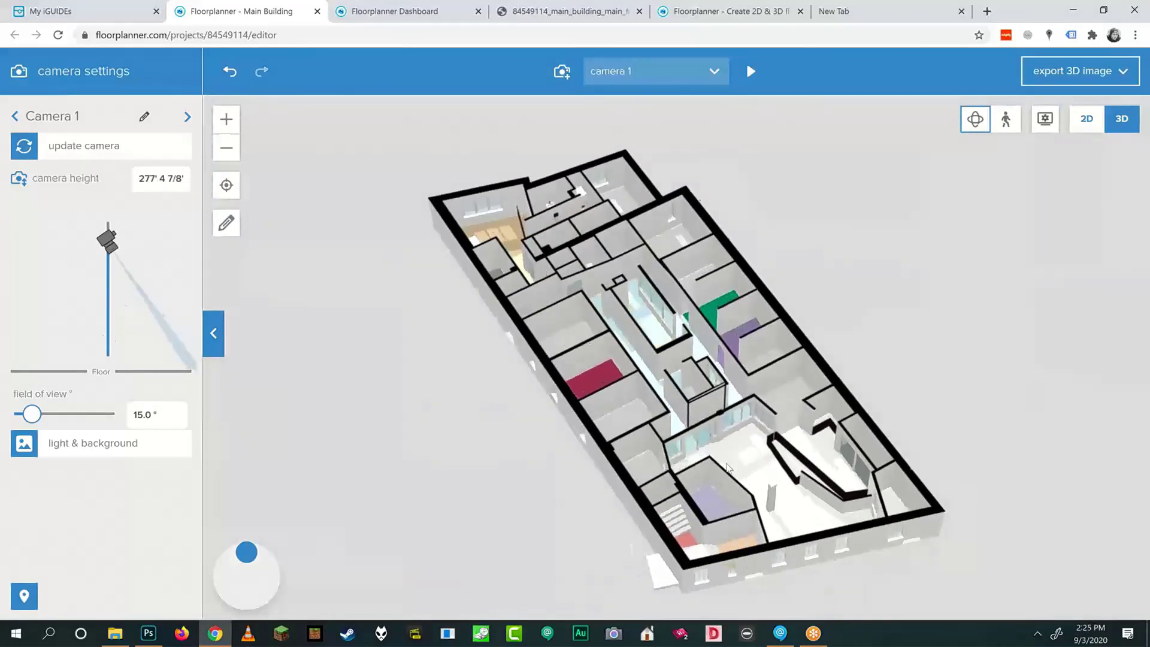
pyautogui.moveTo(726, 462); pyautogui.dragTo(671, 264)
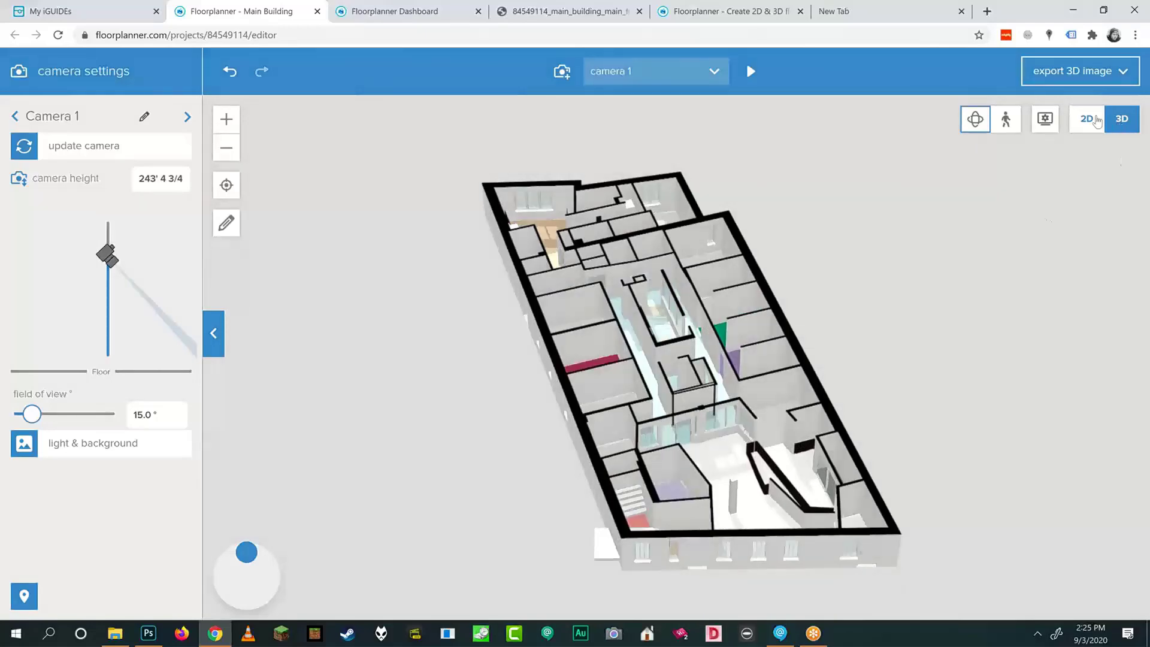
# Set the 3D cut section height to 1' 10" and view the floor from a lower angle.
pyautogui.click(1045, 123)
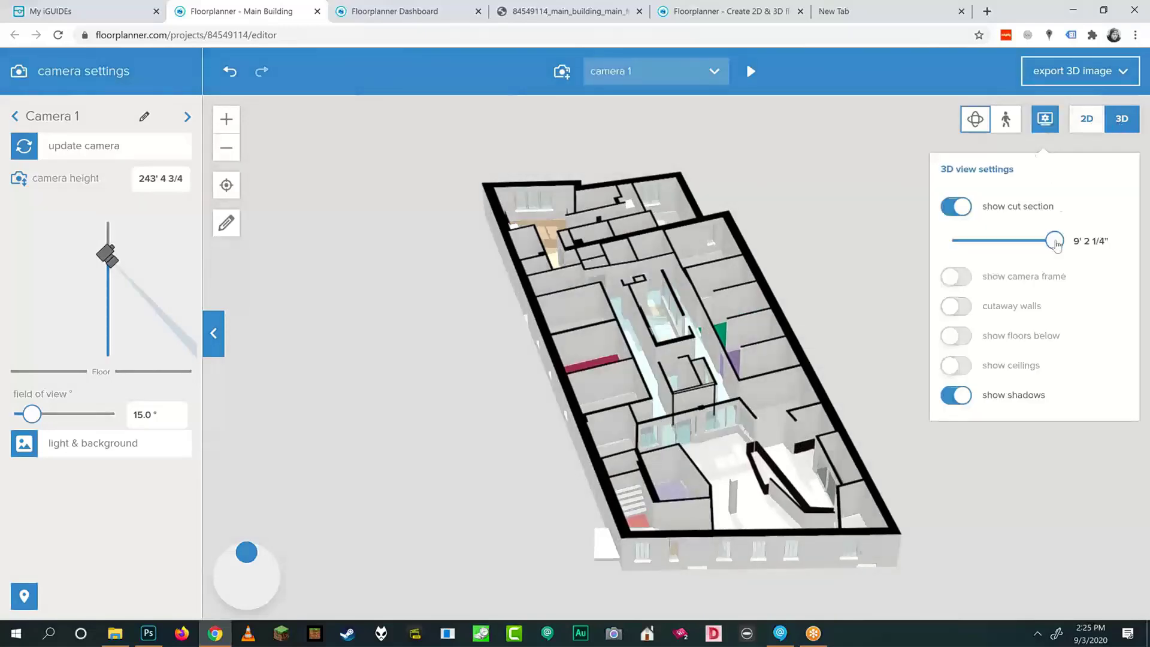
pyautogui.moveTo(1054, 240); pyautogui.dragTo(976, 240)
pyautogui.moveTo(780, 481); pyautogui.dragTo(799, 450)
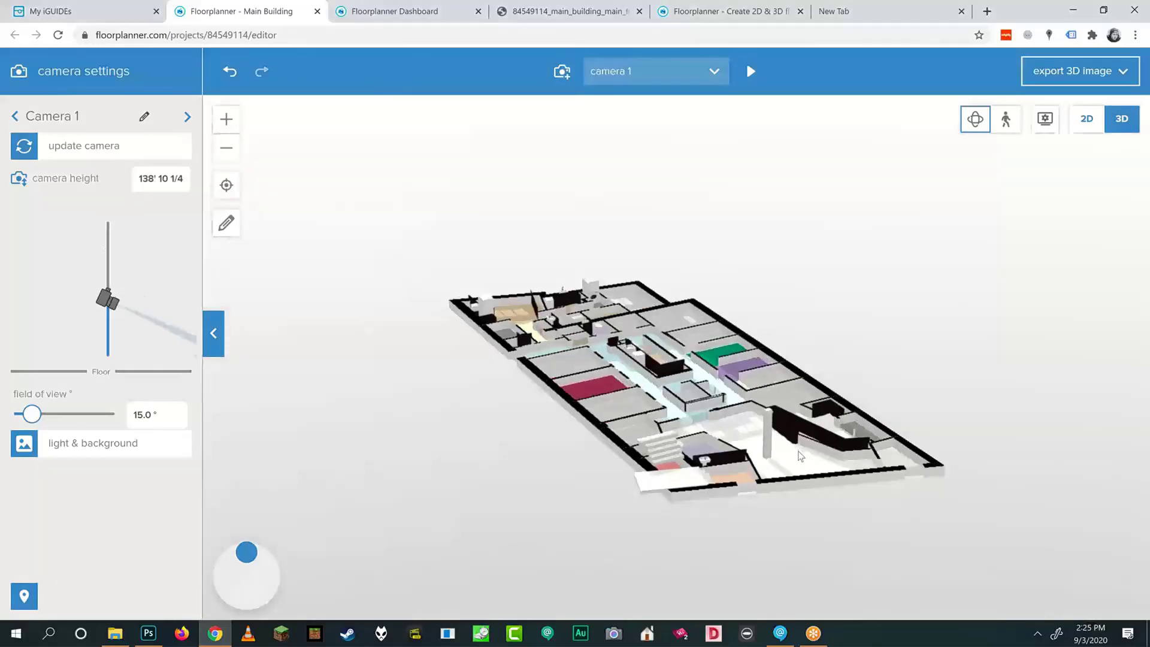
# Enable cutaway walls in the 3D view and inspect the sectioned floor from opposite sides.
pyautogui.click(1043, 125)
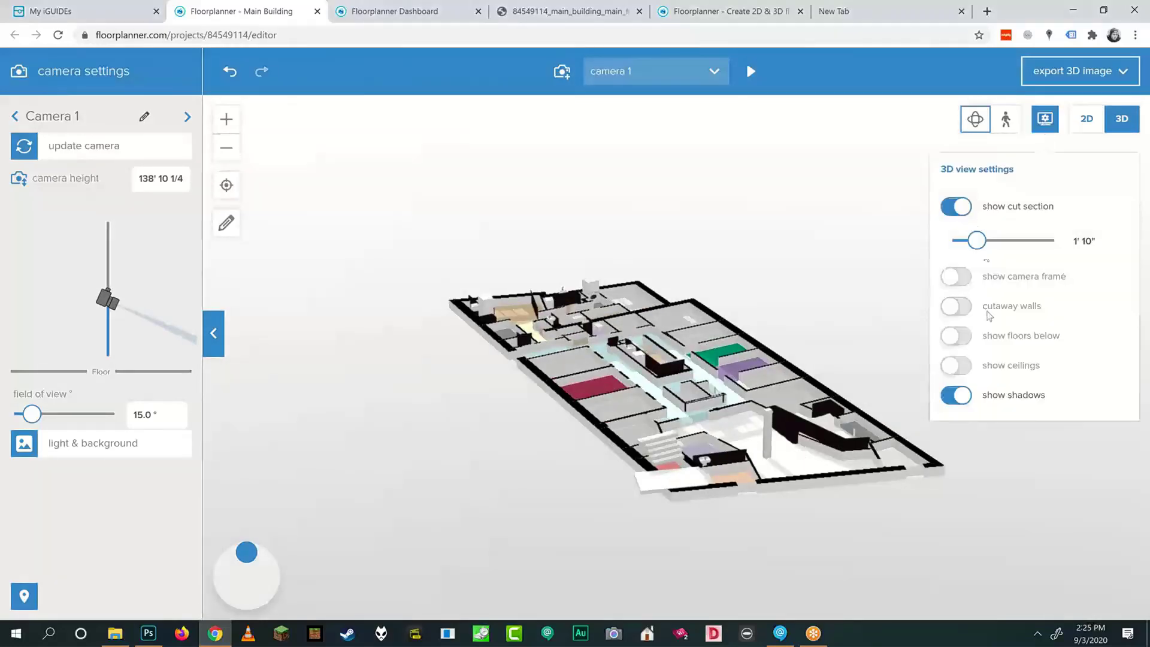
pyautogui.click(957, 308)
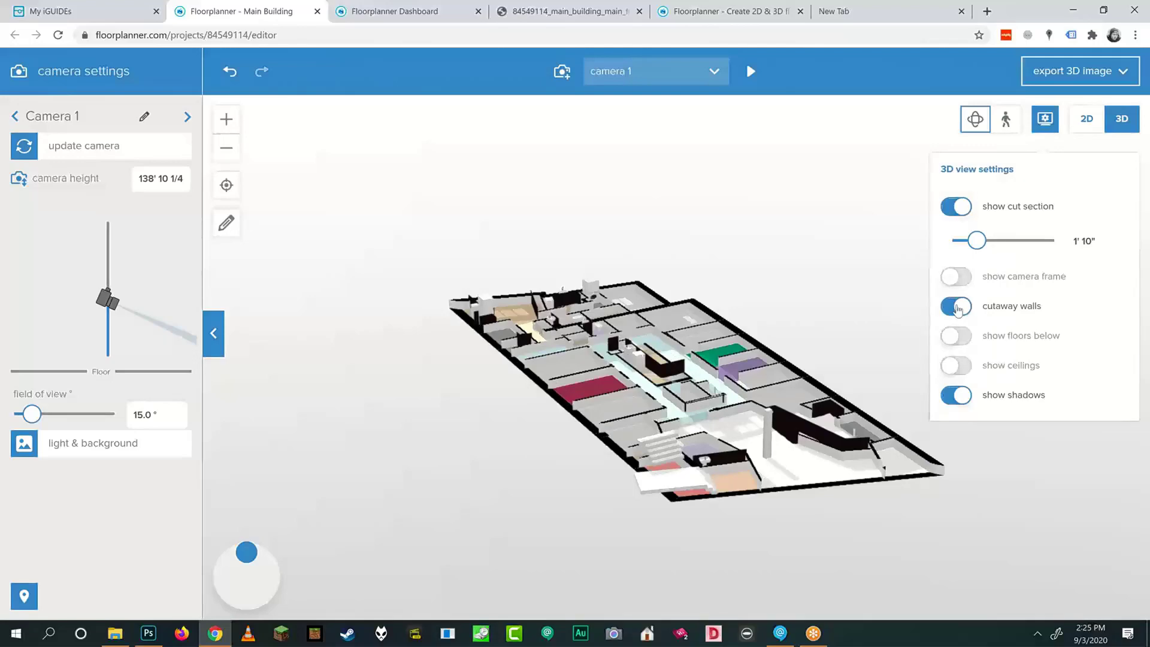
pyautogui.moveTo(755, 509); pyautogui.dragTo(667, 472)
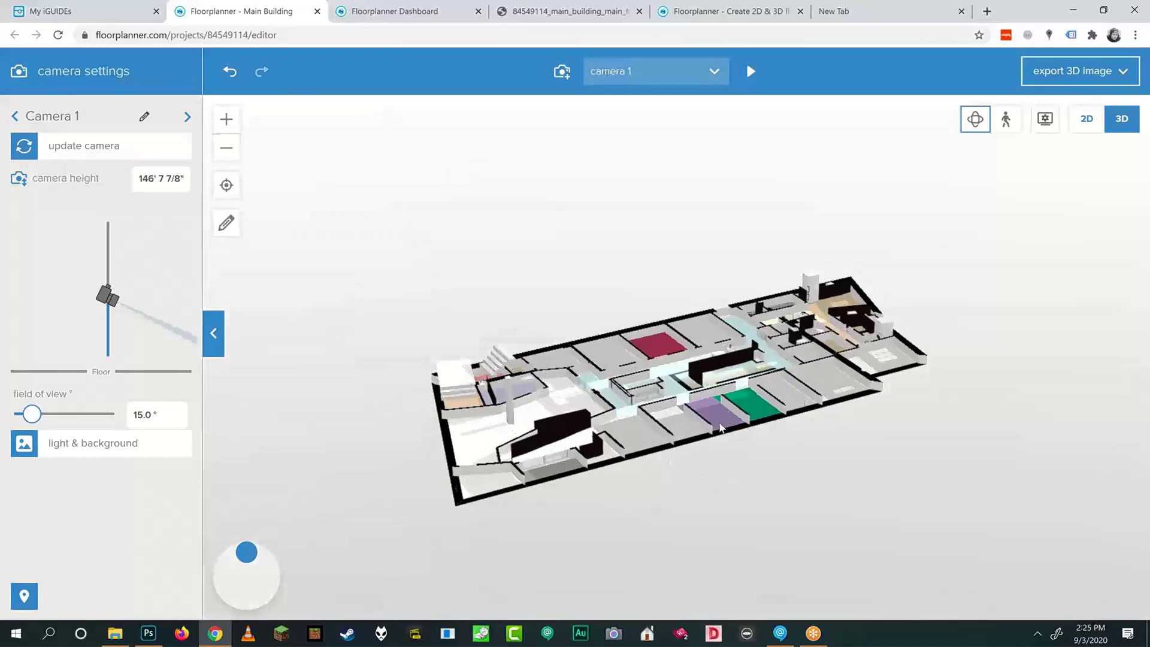
pyautogui.moveTo(637, 415); pyautogui.dragTo(752, 442)
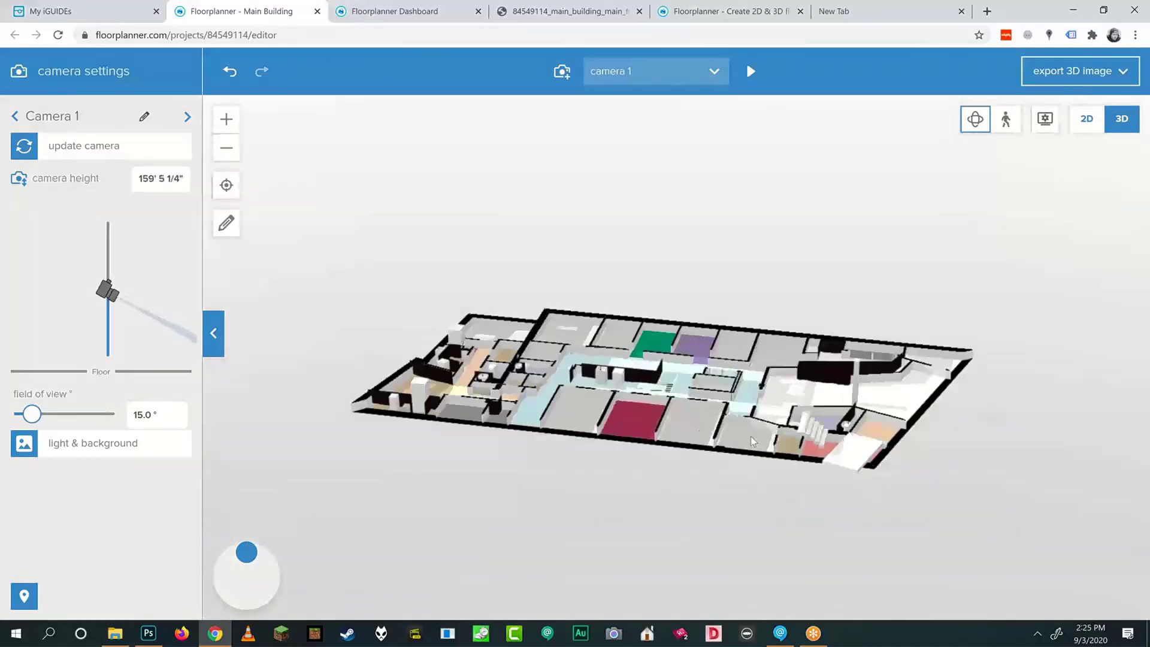
# Raise the 3D cut section to 9' 2 1/4" and inspect the full-height walls from the opposite side.
pyautogui.moveTo(654, 449); pyautogui.dragTo(634, 448)
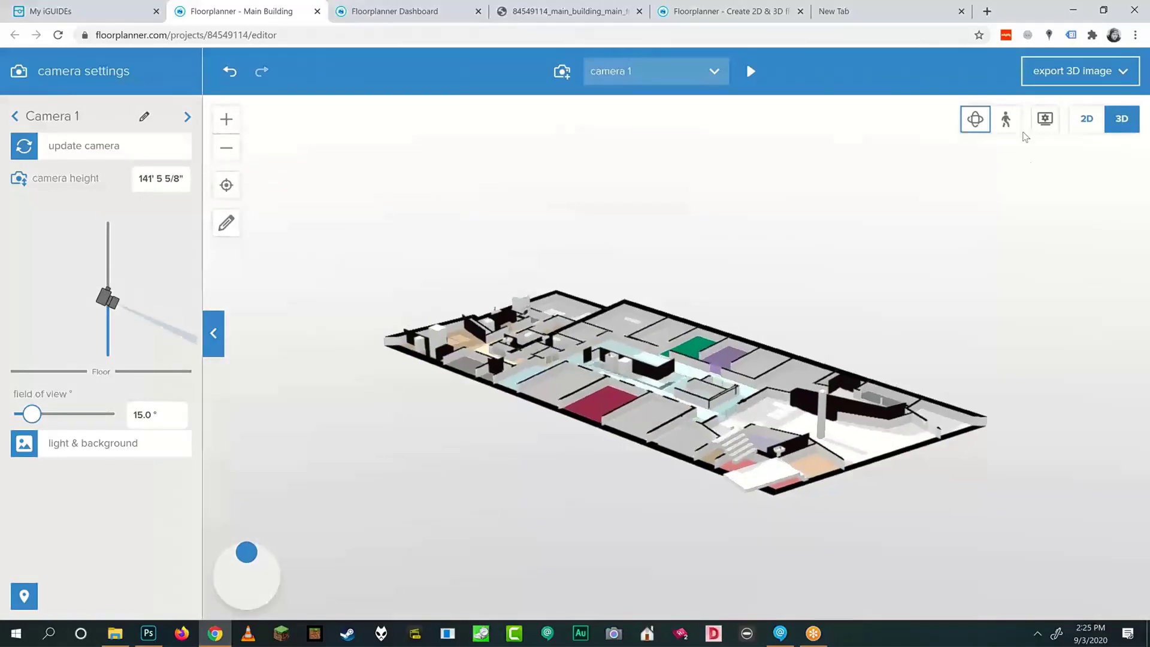
pyautogui.click(1045, 118)
pyautogui.moveTo(976, 240); pyautogui.dragTo(1054, 240)
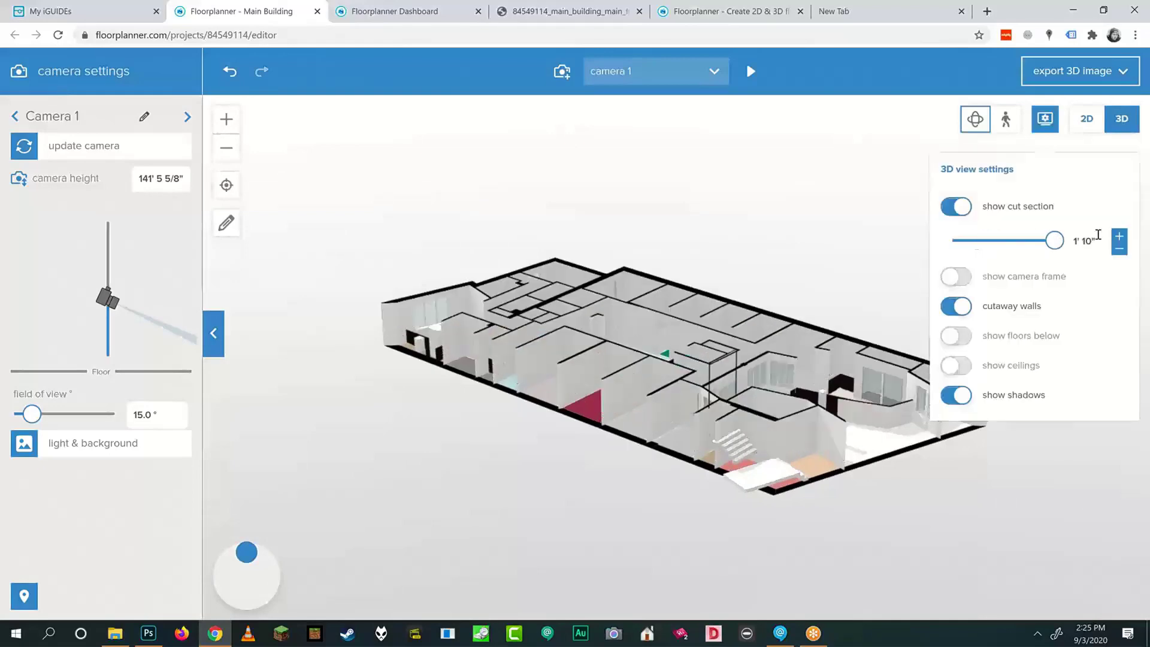
pyautogui.click(1000, 494)
pyautogui.moveTo(1000, 494); pyautogui.dragTo(790, 428)
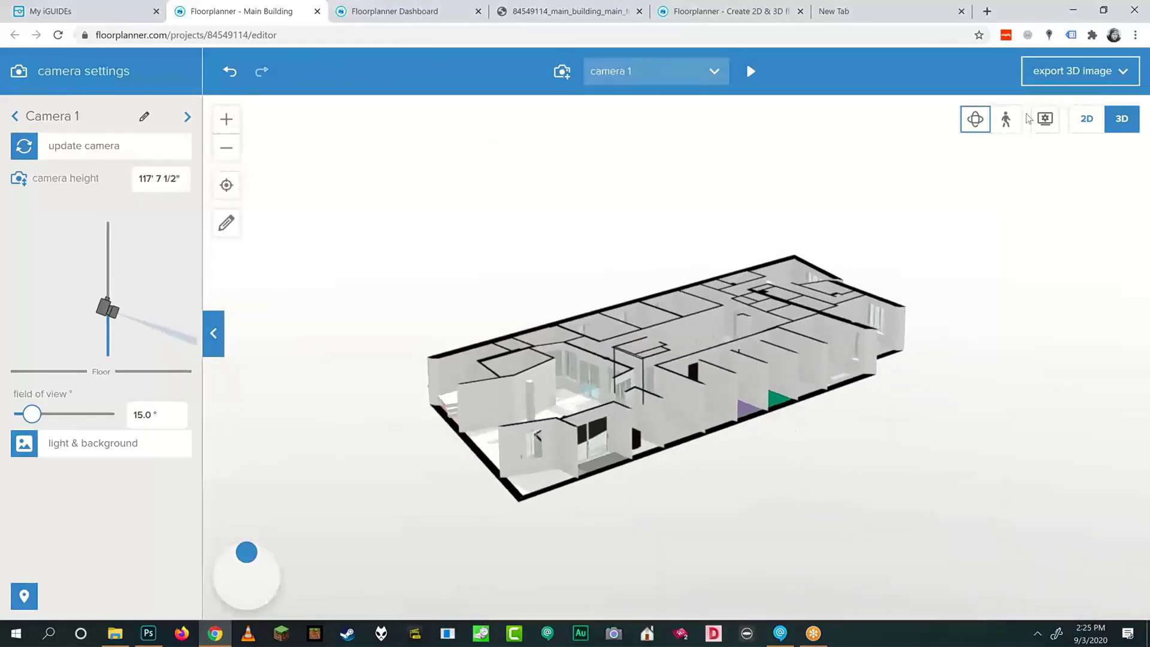
# Try showing ceilings in the 3D view and inspect the floor from a higher angle on another side.
pyautogui.click(1044, 118)
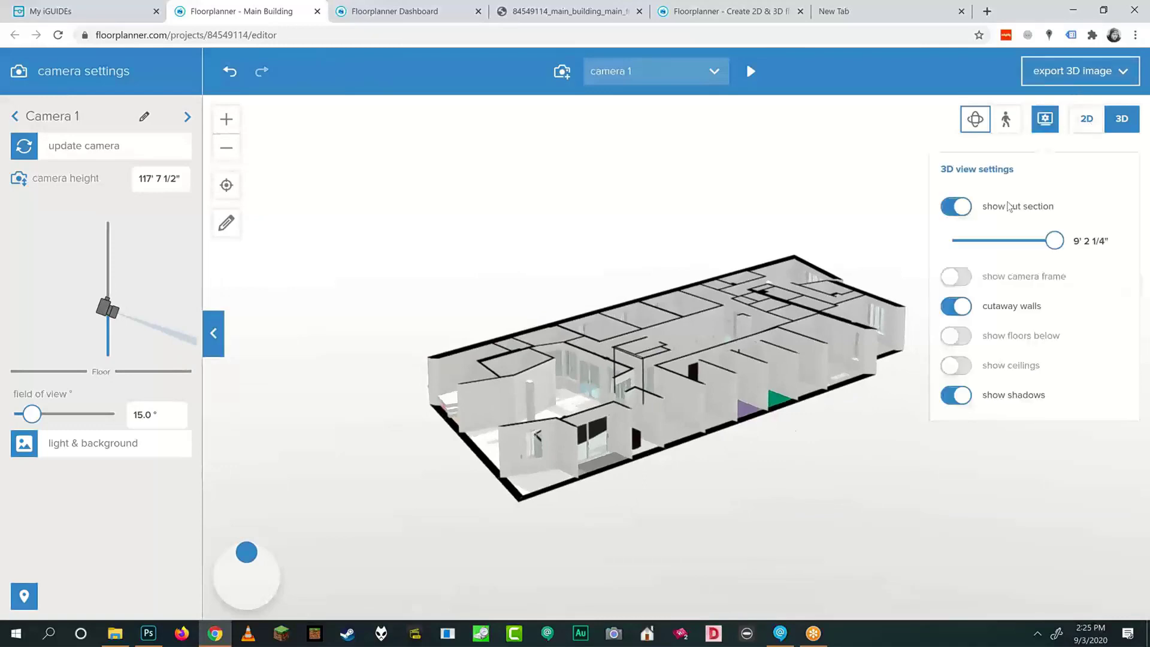
pyautogui.click(966, 370)
pyautogui.click(966, 371)
pyautogui.click(964, 366)
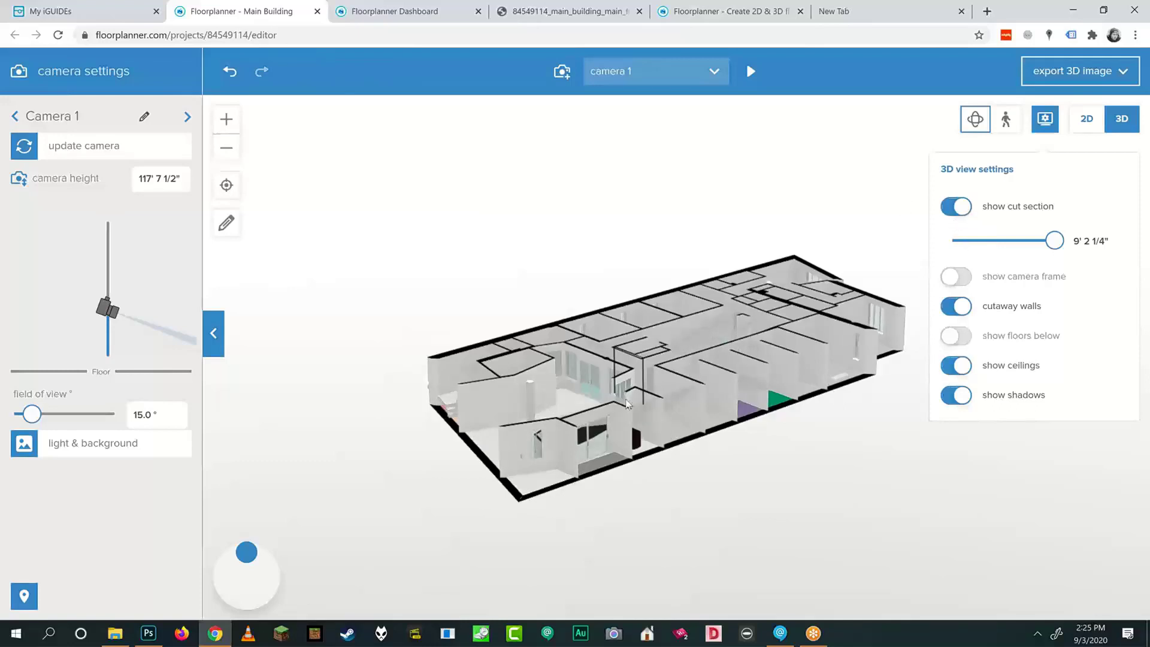
pyautogui.click(671, 497)
pyautogui.moveTo(671, 497); pyautogui.dragTo(851, 327)
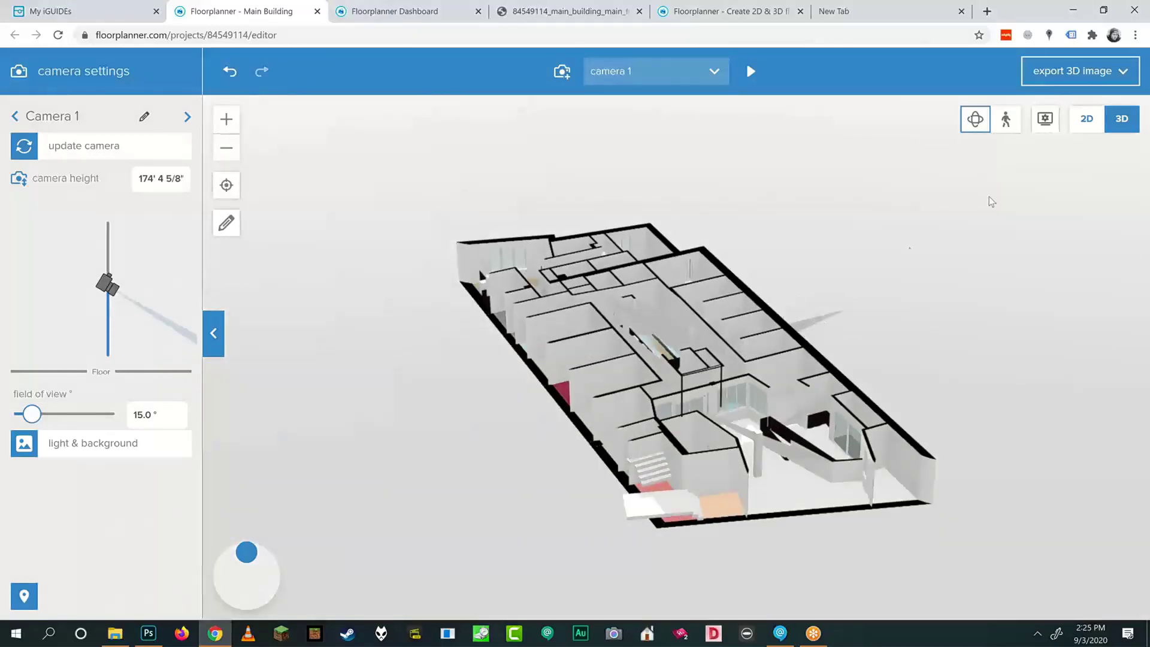
# Hide the ceilings in the 3D view, and try it without shadows before turning them back on.
pyautogui.click(1045, 120)
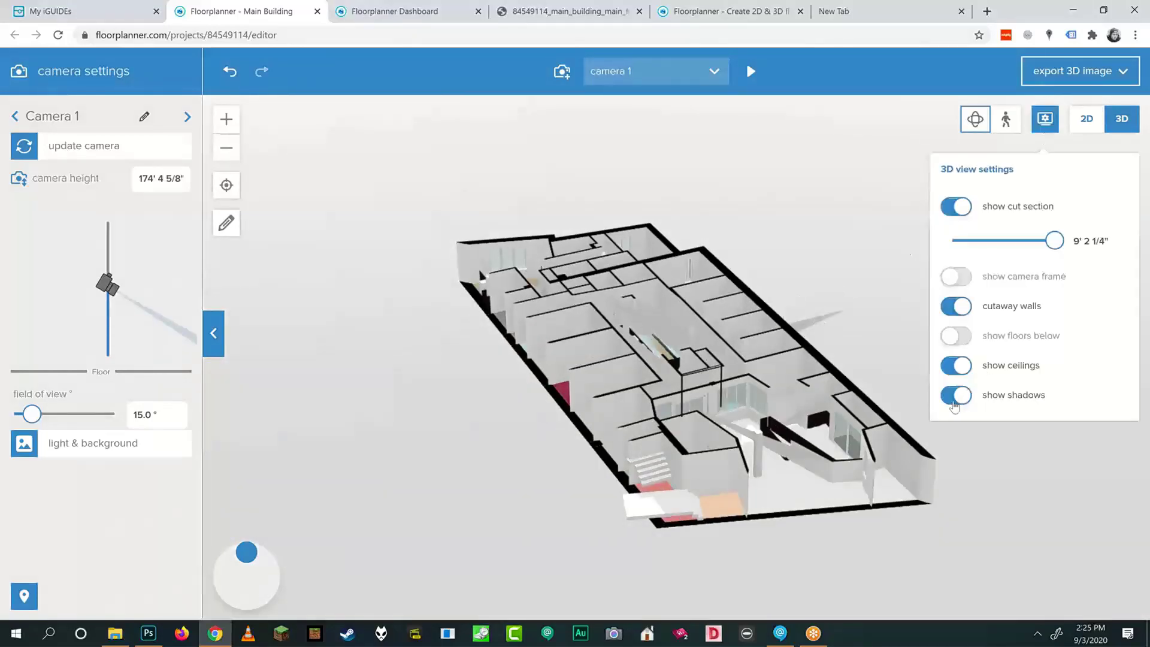
pyautogui.click(956, 365)
pyautogui.click(958, 398)
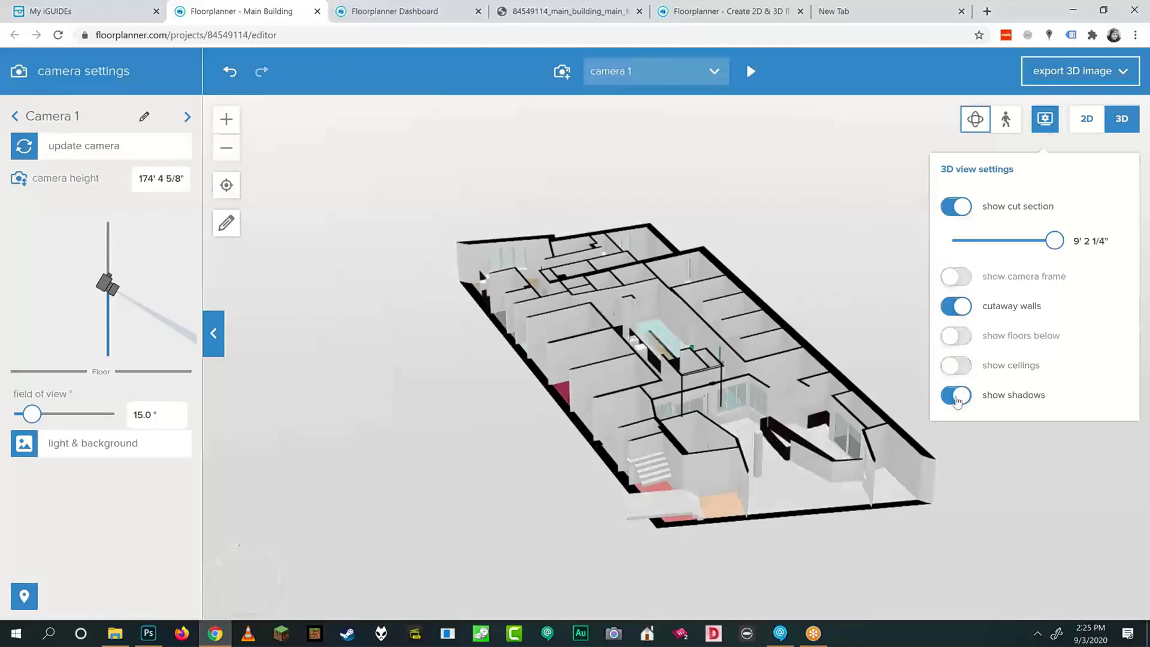
pyautogui.click(956, 398)
pyautogui.click(956, 398)
pyautogui.click(800, 481)
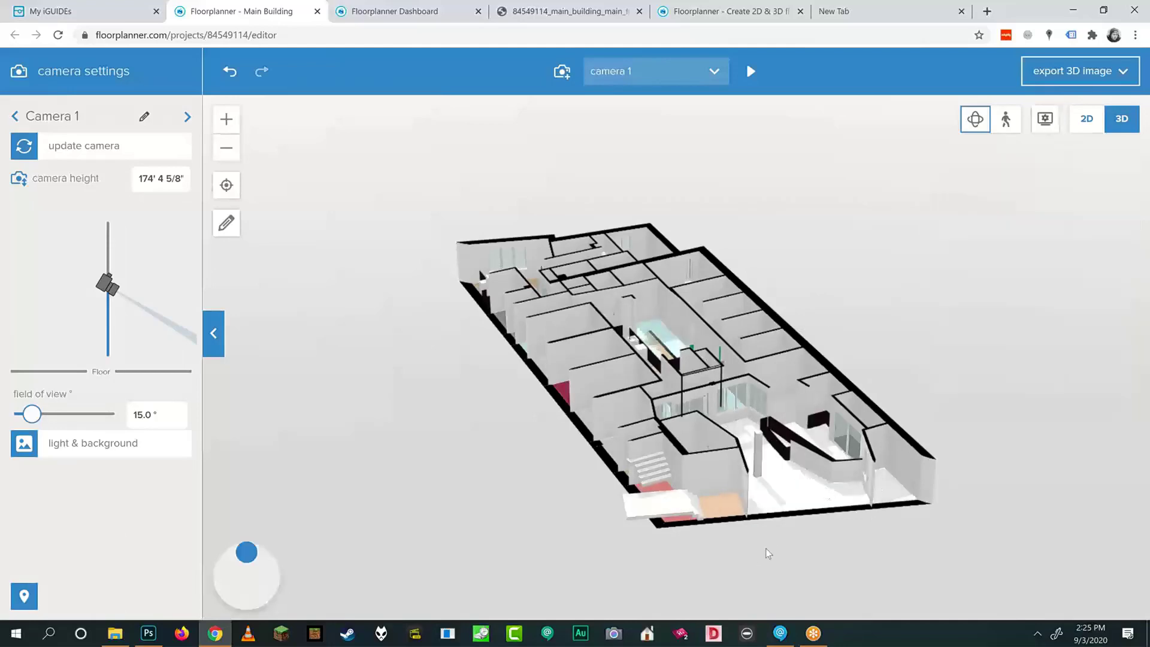
# Inspect the full-height building from a low angle and from a raised corner angle.
pyautogui.moveTo(765, 547); pyautogui.dragTo(610, 449)
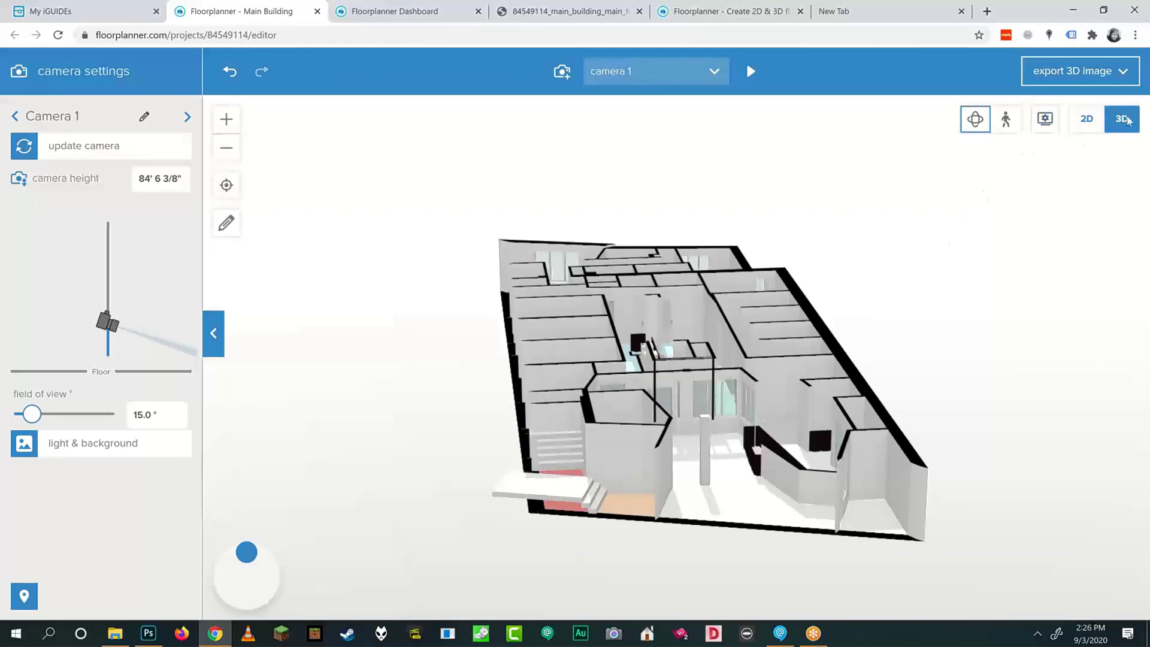
pyautogui.click(1047, 124)
pyautogui.click(1047, 124)
pyautogui.moveTo(800, 415); pyautogui.dragTo(860, 260)
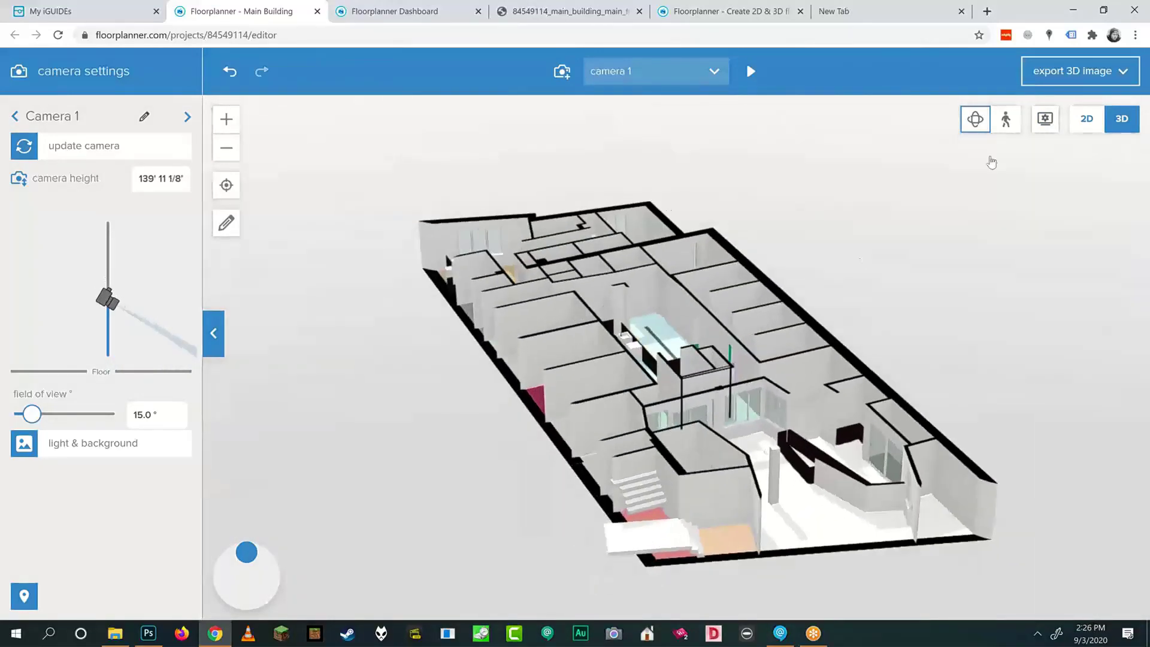
# Export a fast preview 3D image from a lower corner angle, saving the view as a new camera.
pyautogui.click(1070, 70)
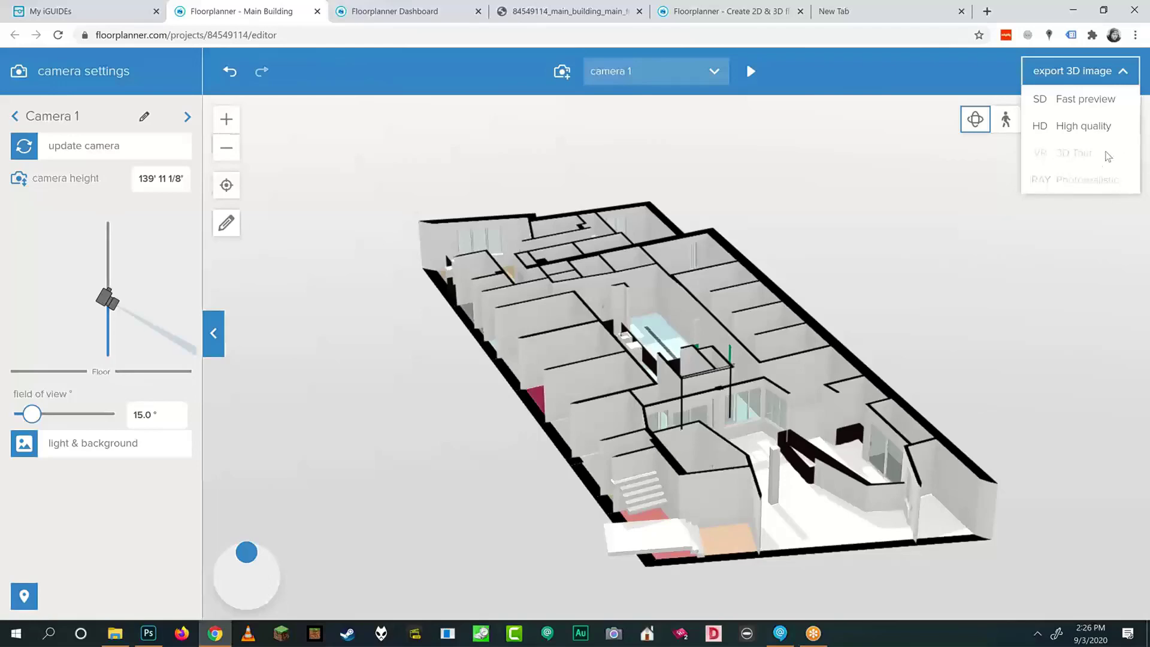
pyautogui.moveTo(942, 433); pyautogui.dragTo(1049, 395)
pyautogui.click(1071, 74)
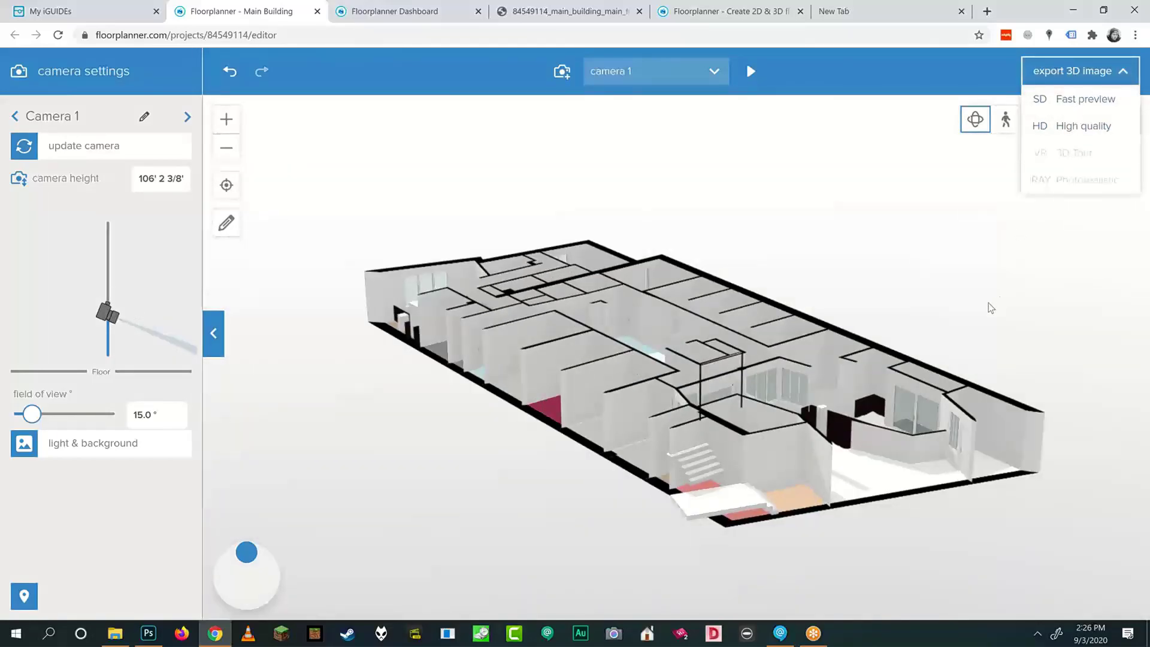
pyautogui.click(1072, 71)
pyautogui.click(1085, 99)
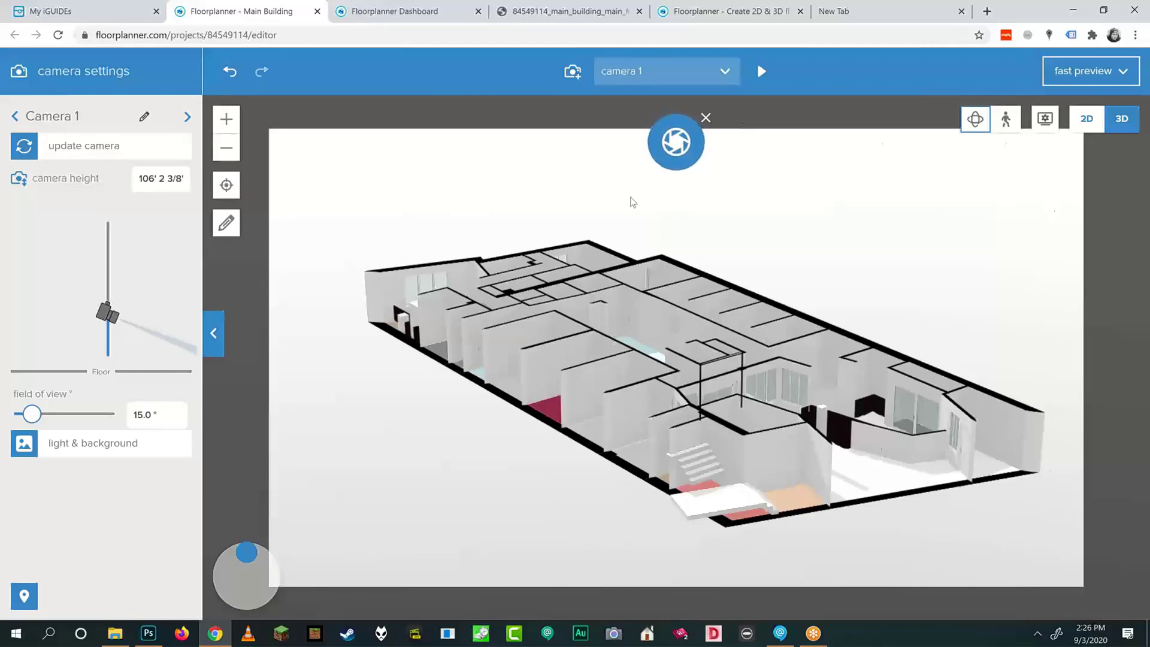
pyautogui.click(673, 140)
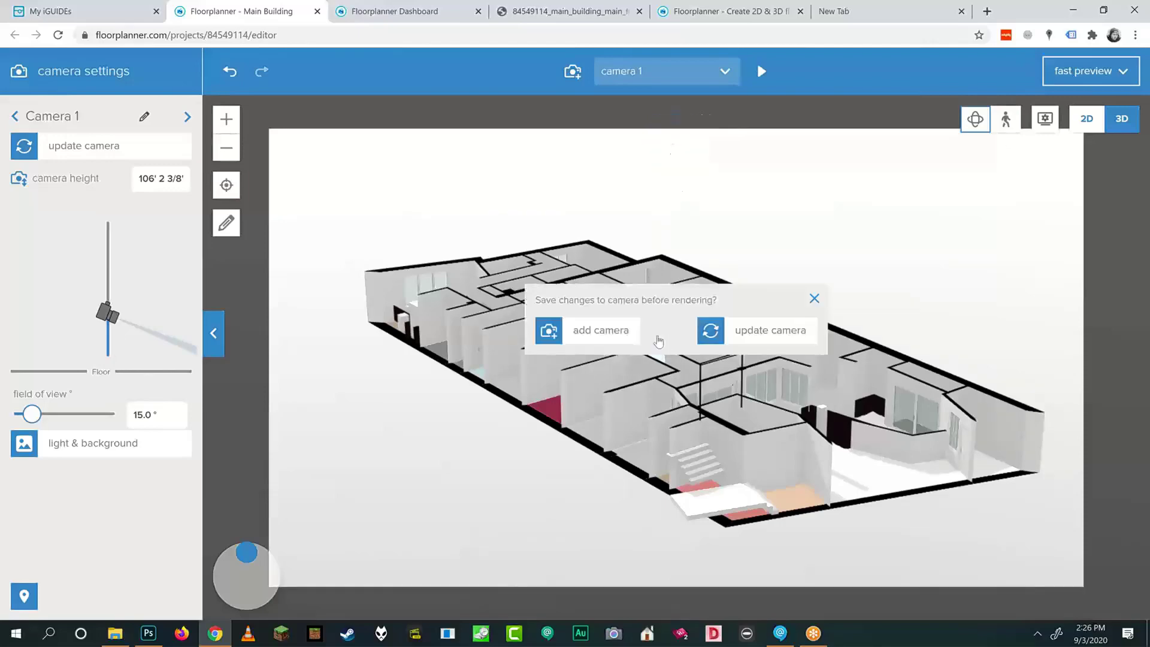
pyautogui.click(599, 333)
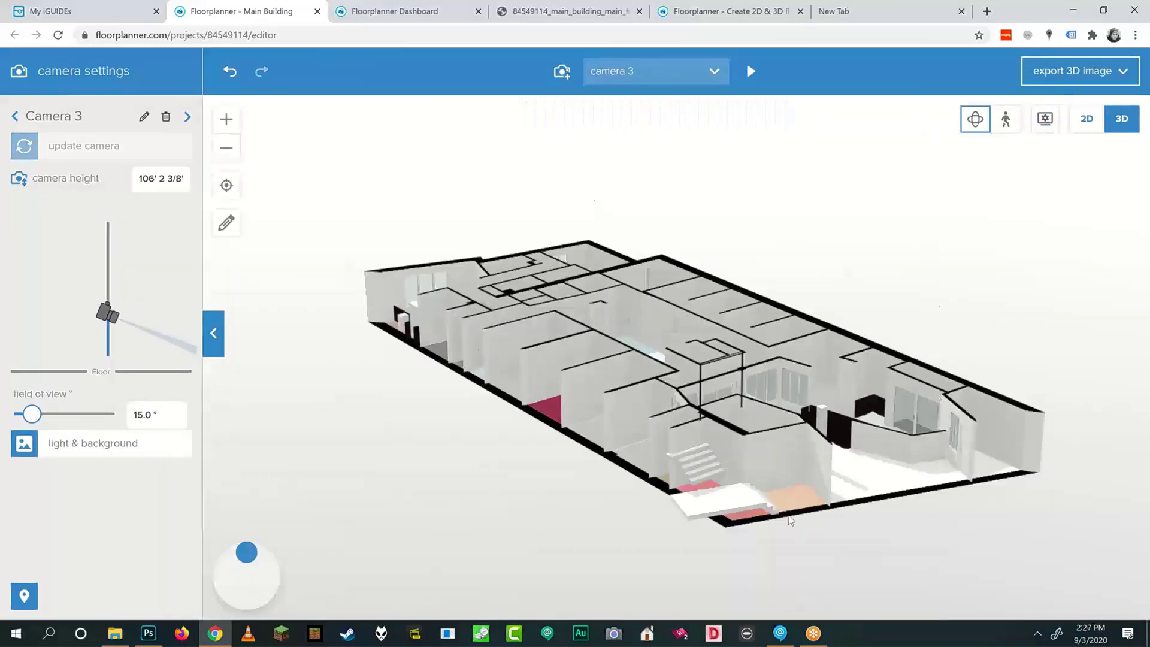
# Export the current main floor design from the 2D view as a 3D top view image only, with 2D export off.
pyautogui.click(1085, 119)
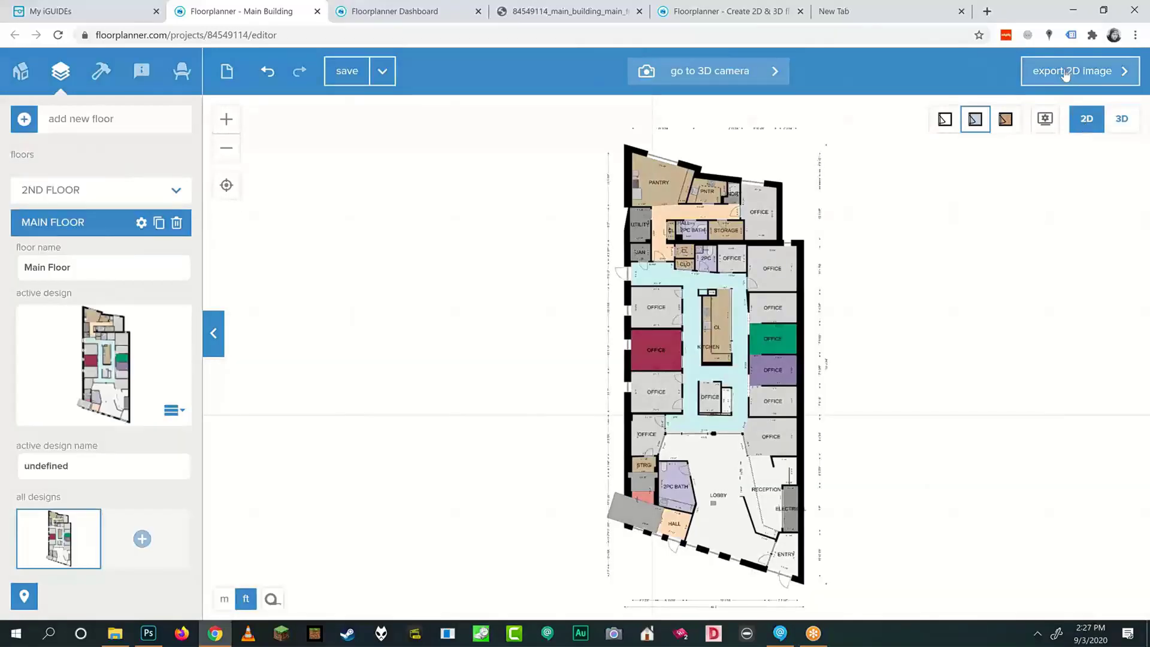
pyautogui.click(1075, 79)
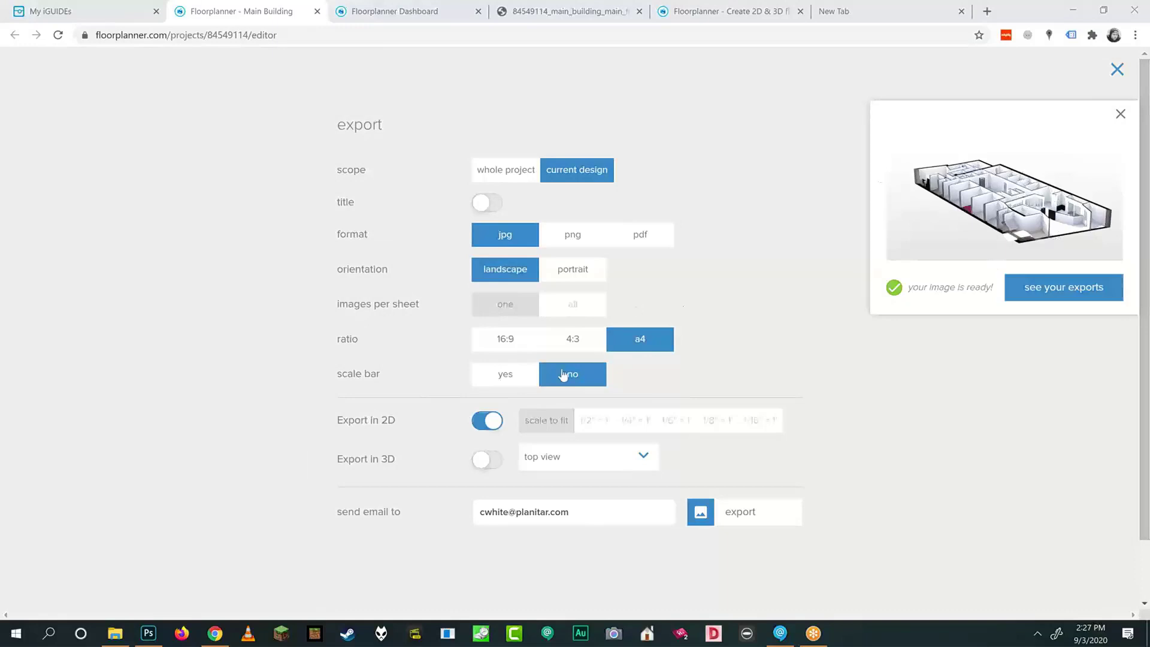
pyautogui.click(488, 467)
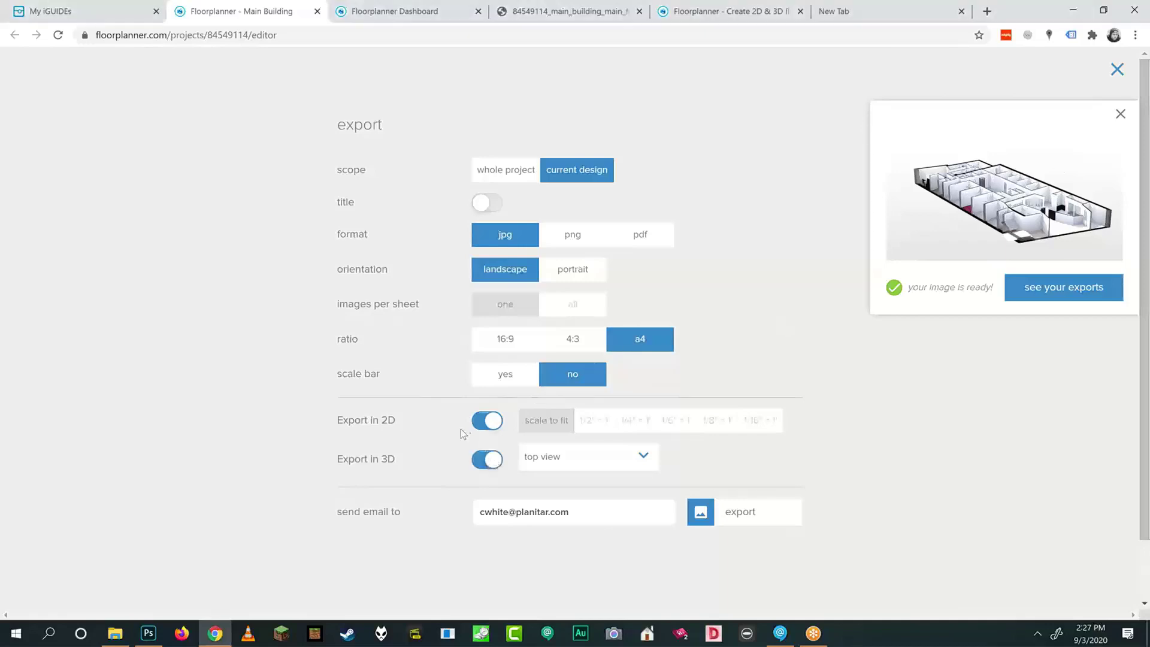
pyautogui.click(485, 421)
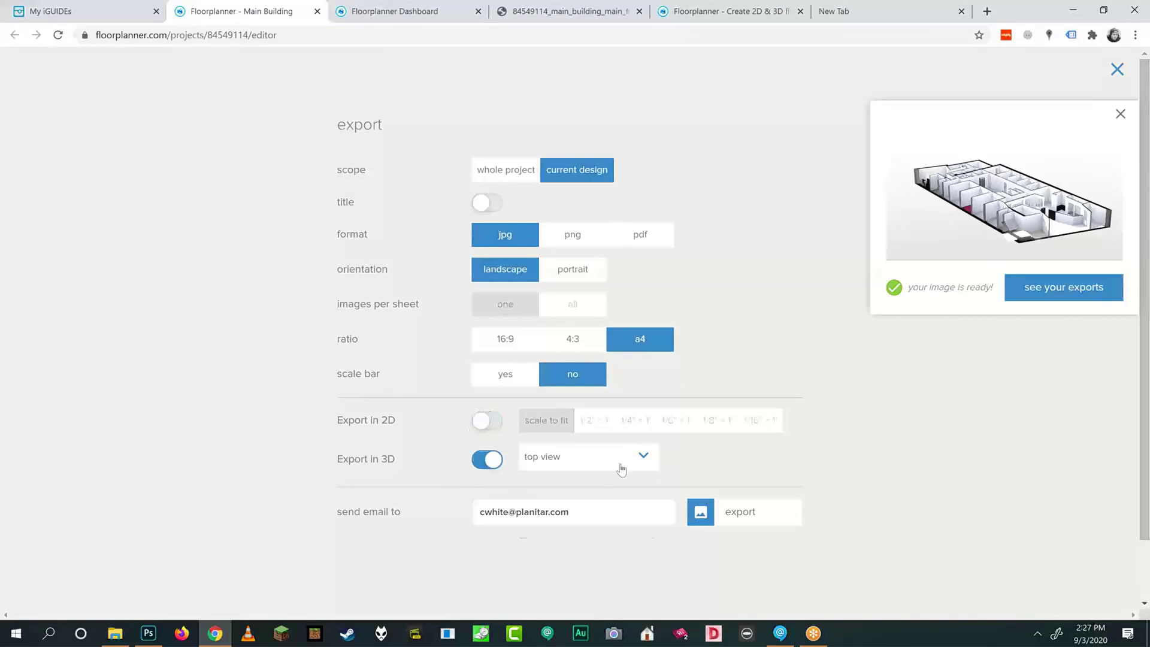
pyautogui.click(617, 466)
pyautogui.click(579, 477)
pyautogui.scroll(-2, 778, 511)
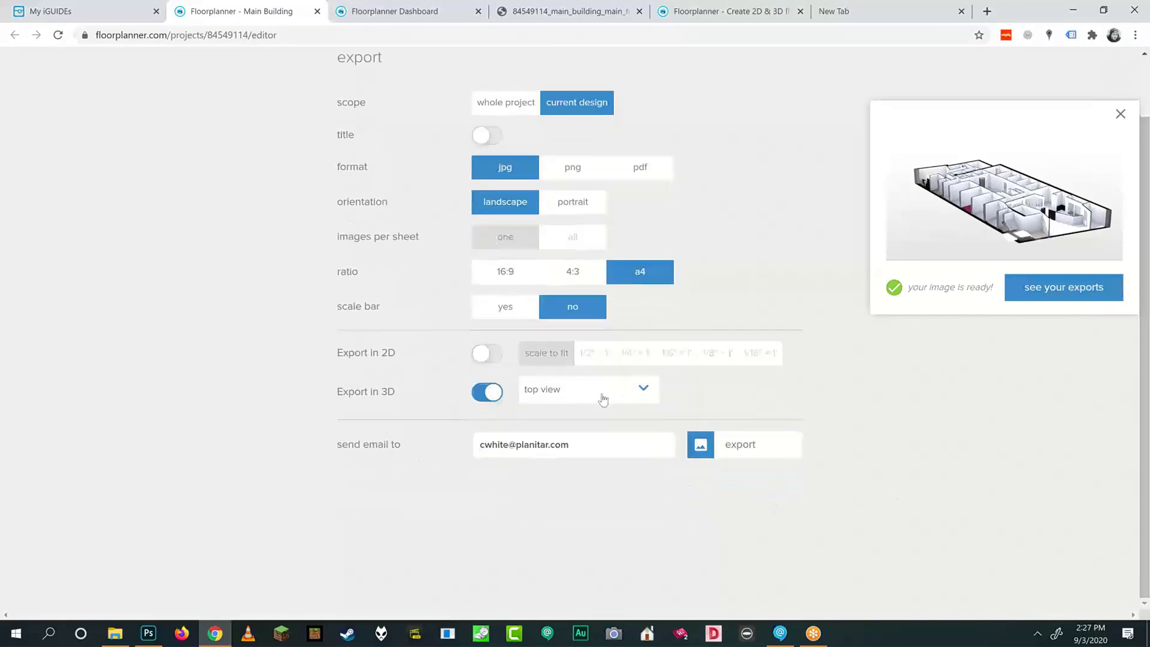
pyautogui.click(742, 445)
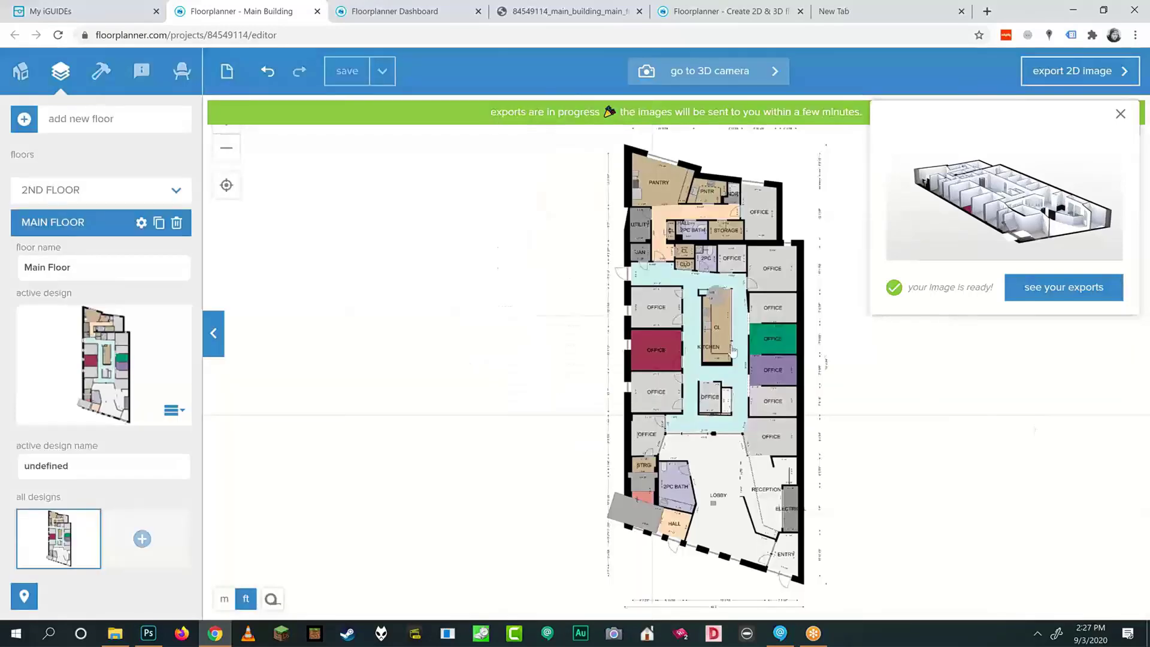
pyautogui.click(1120, 114)
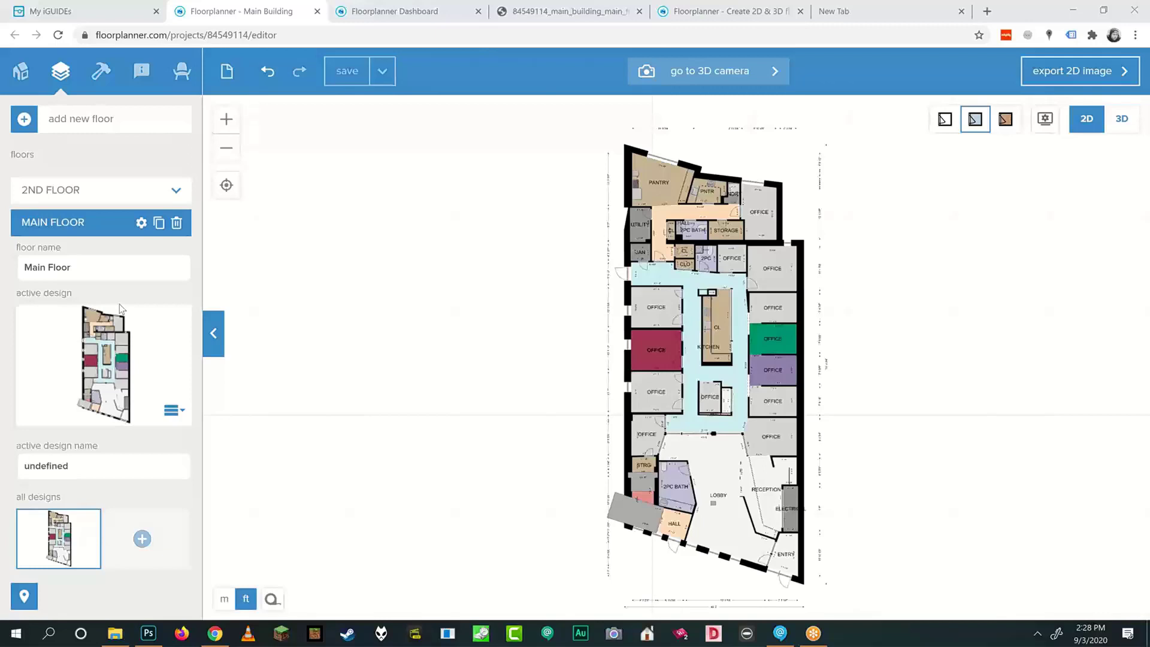
# Show the project's collaboration link in the project settings and collapse it again.
pyautogui.click(20, 72)
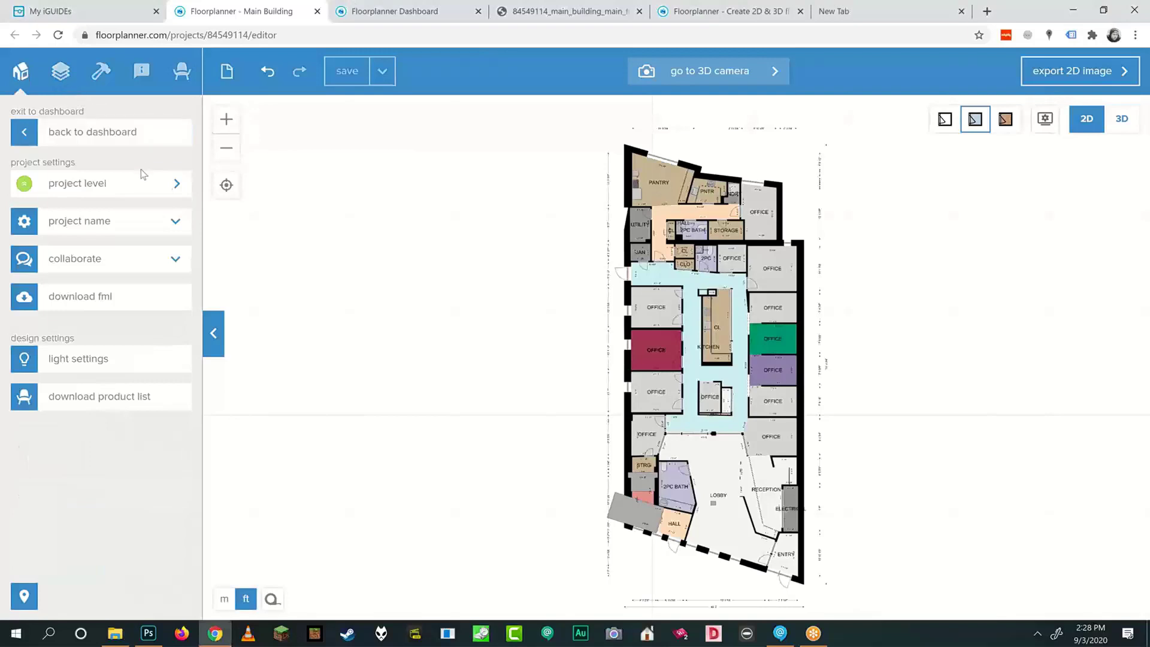
pyautogui.click(130, 261)
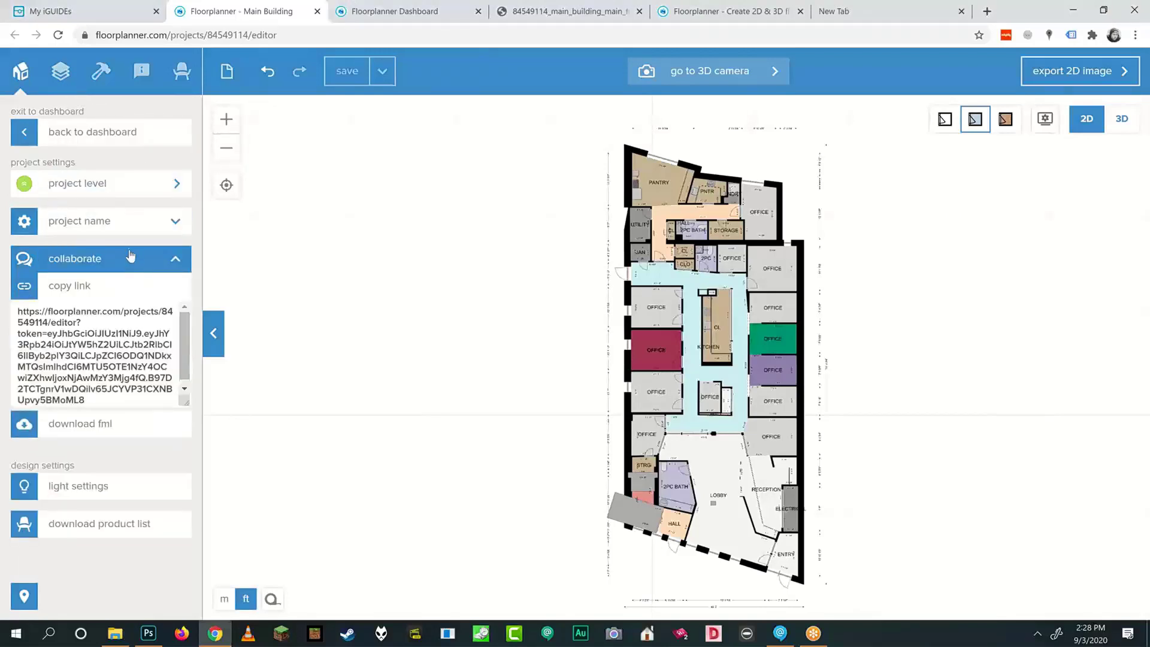
pyautogui.click(138, 265)
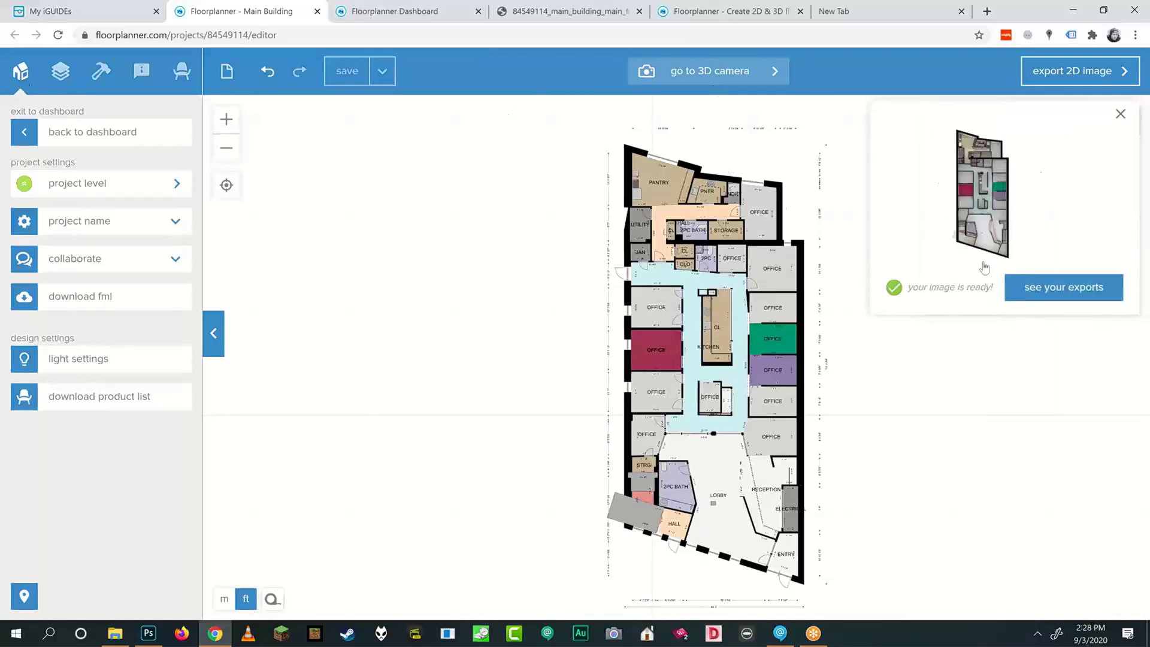
# Open the exports list, view the 3D top view image full size, and browse the other exports.
pyautogui.click(1071, 292)
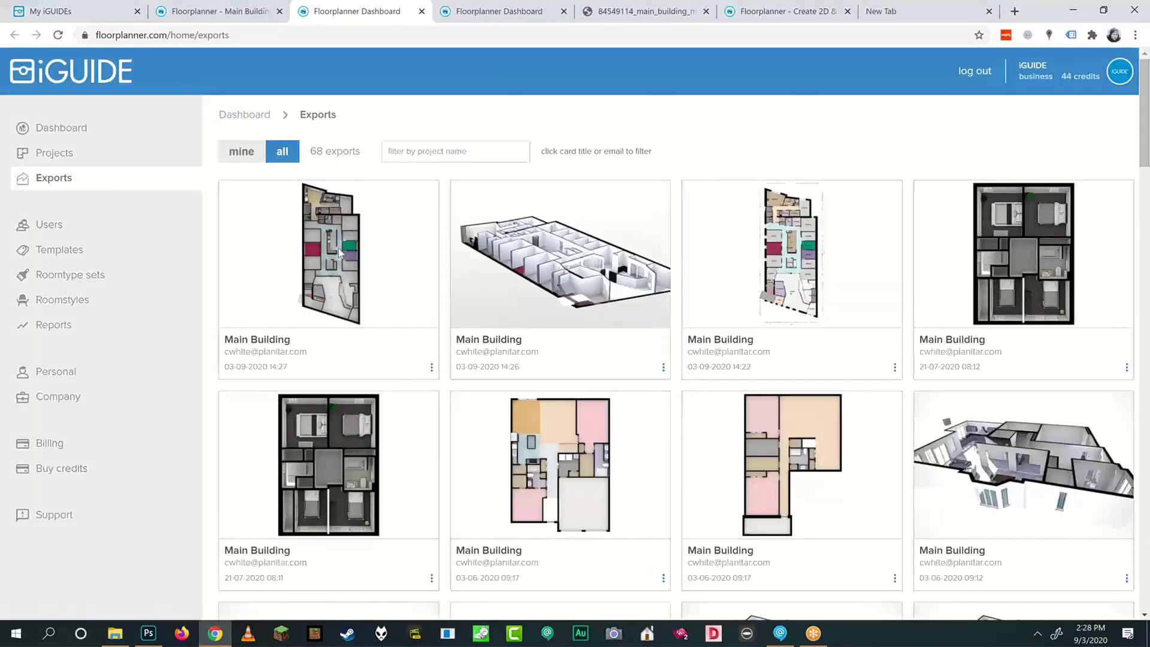
pyautogui.click(339, 249)
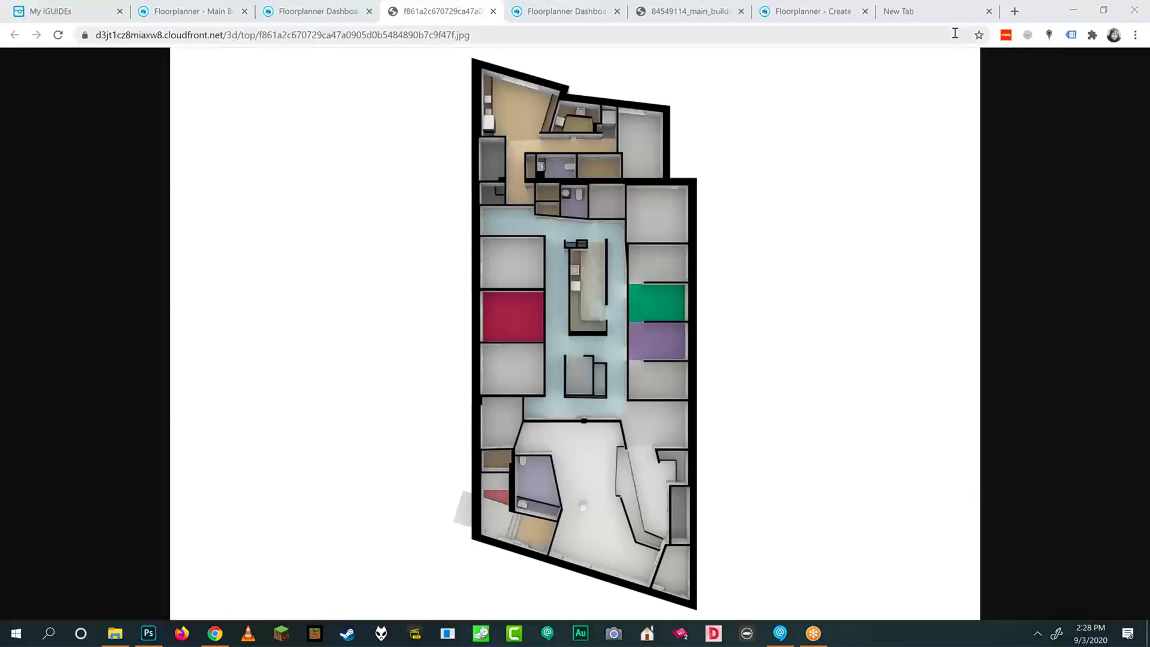
pyautogui.click(339, 19)
pyautogui.scroll(-10, 623, 306)
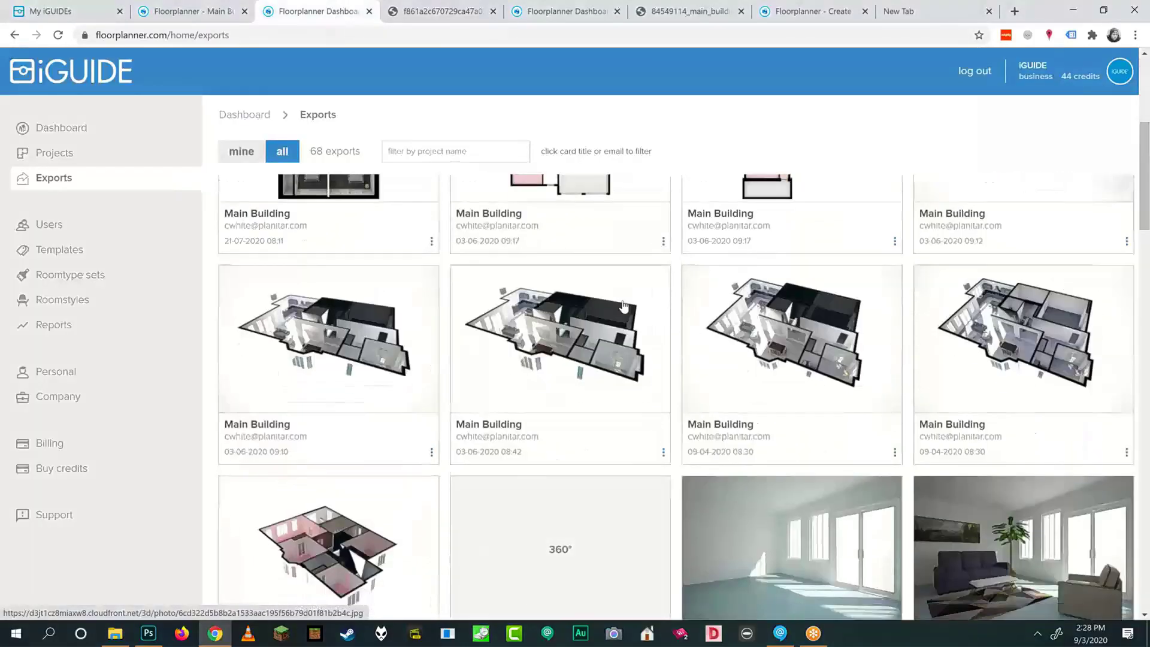
pyautogui.scroll(9, 623, 307)
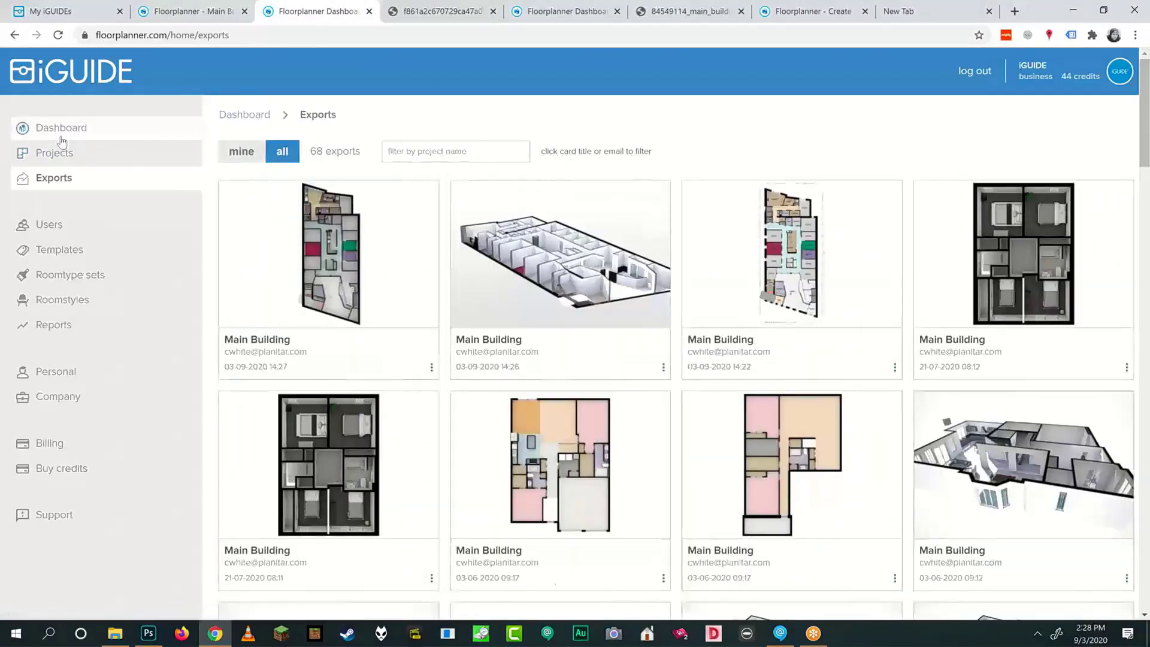
# Open the Main Building project dated 08 Apr 2020 from the dashboard and display its publishing options.
pyautogui.click(33, 129)
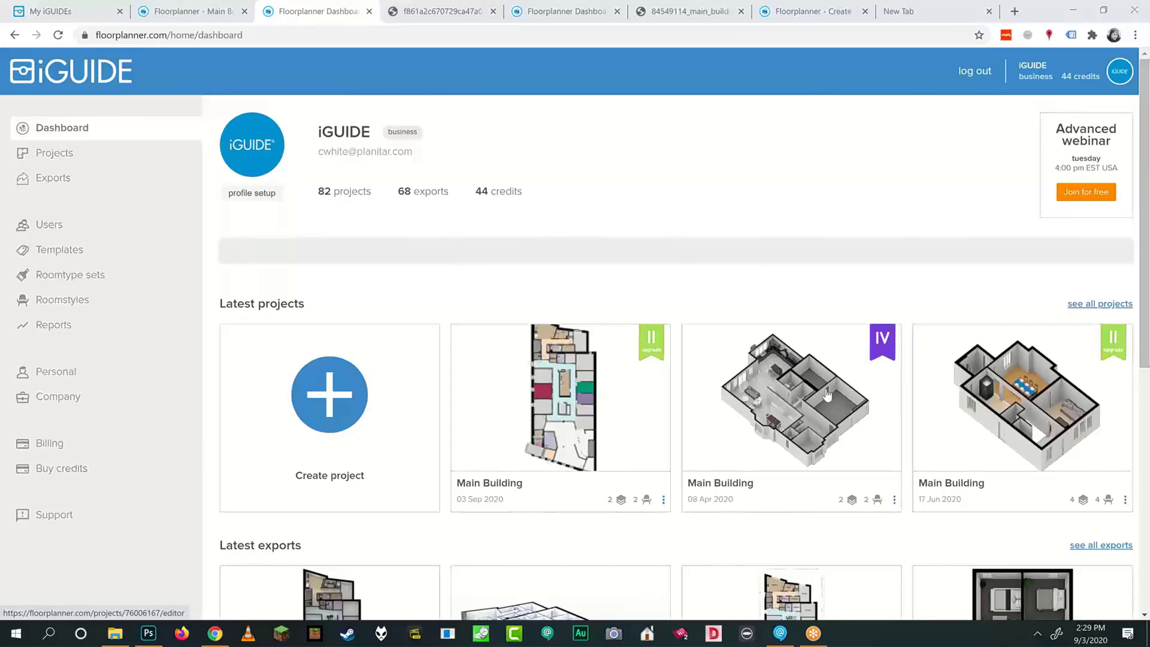
pyautogui.click(896, 398)
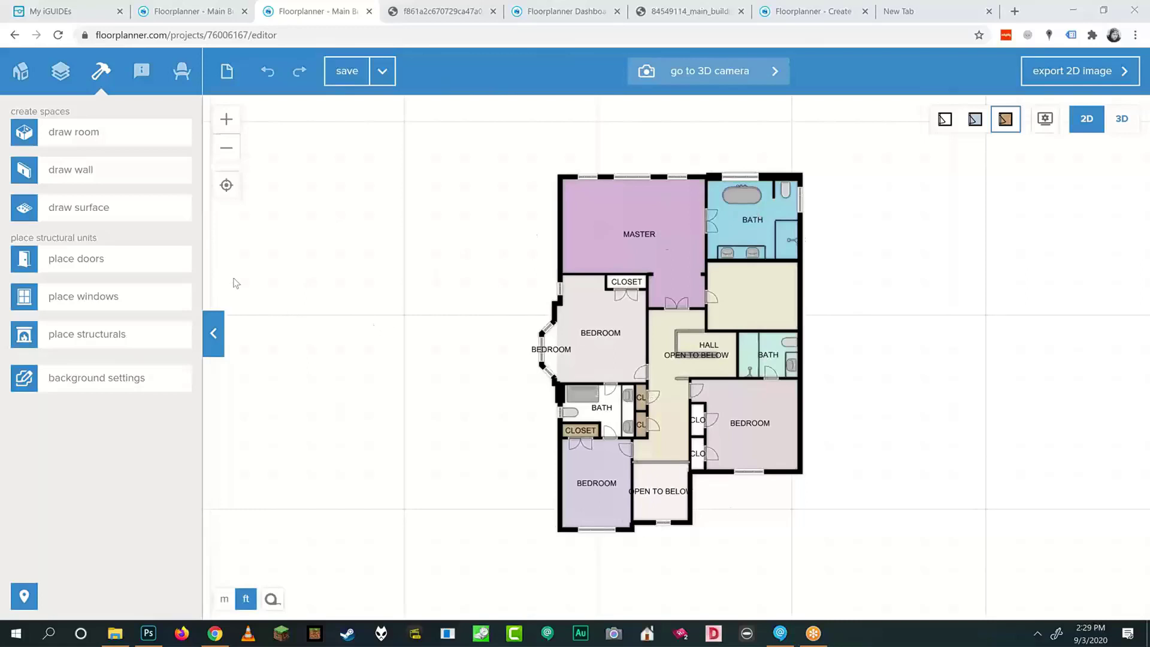
pyautogui.click(61, 74)
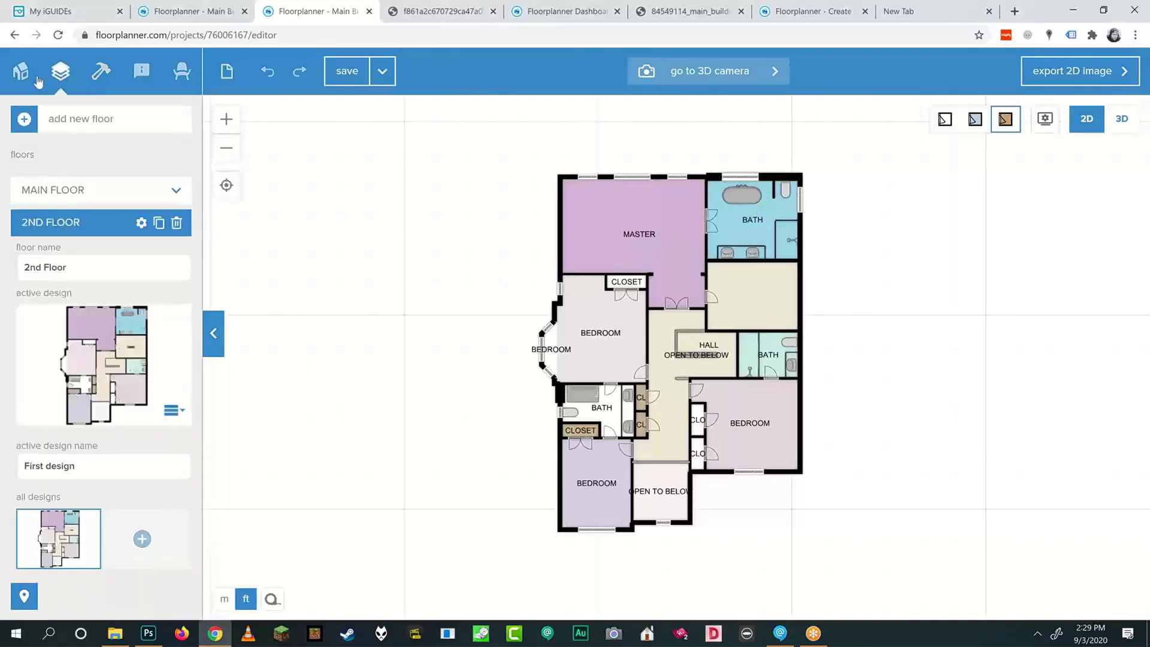
pyautogui.click(22, 76)
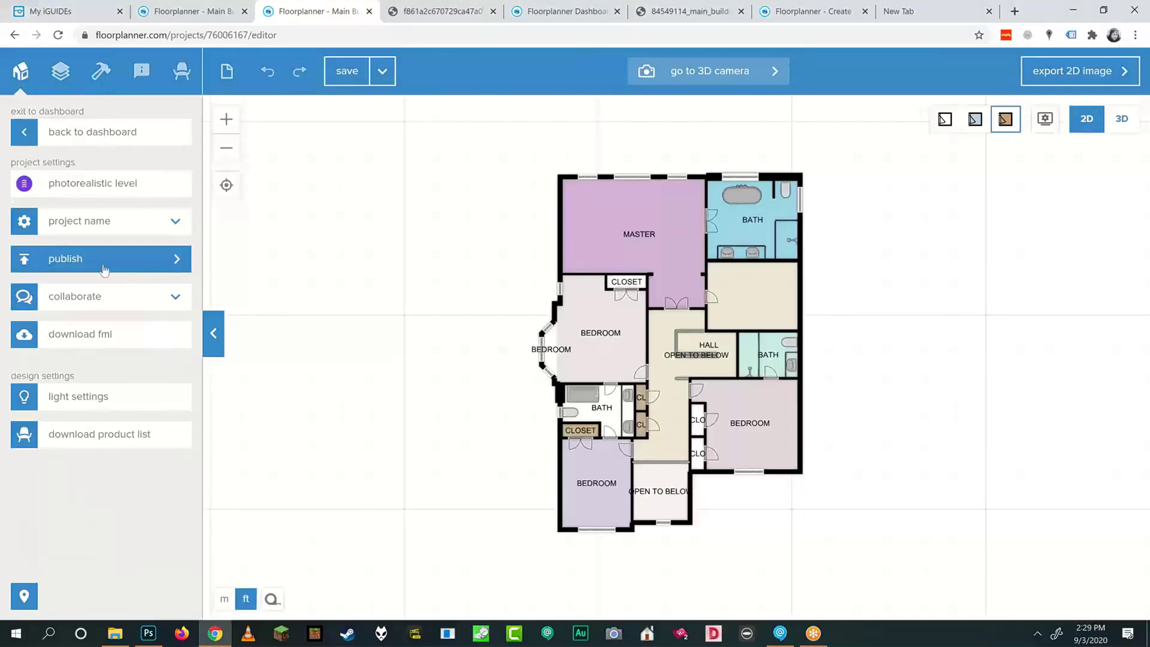
pyautogui.click(104, 269)
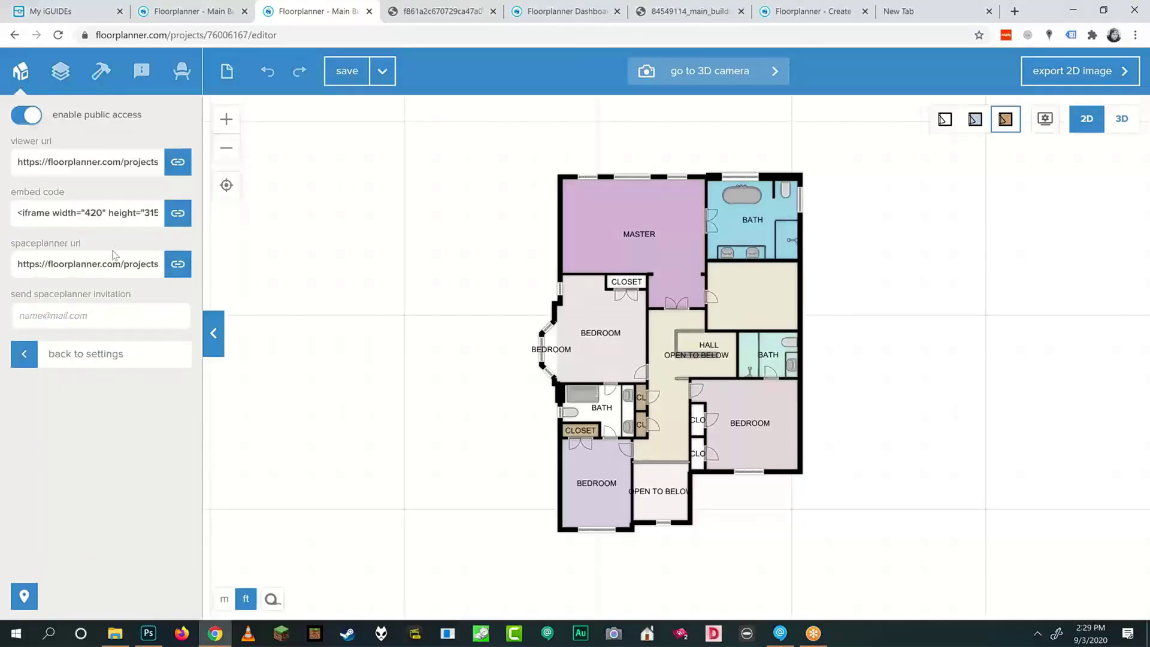
# Copy the Main Building project's viewer URL from the publishing options and open it in the empty browser tab.
pyautogui.moveTo(13, 161); pyautogui.dragTo(192, 165)
pyautogui.moveTo(77, 167); pyautogui.dragTo(3, 172)
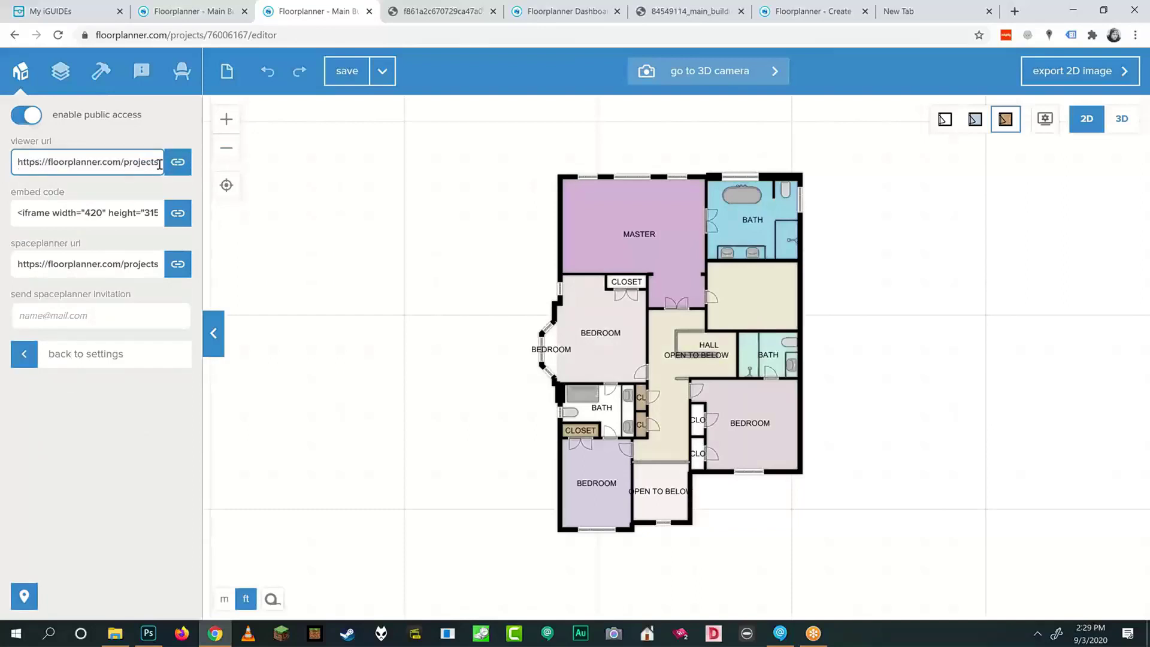
pyautogui.rightClick(182, 162)
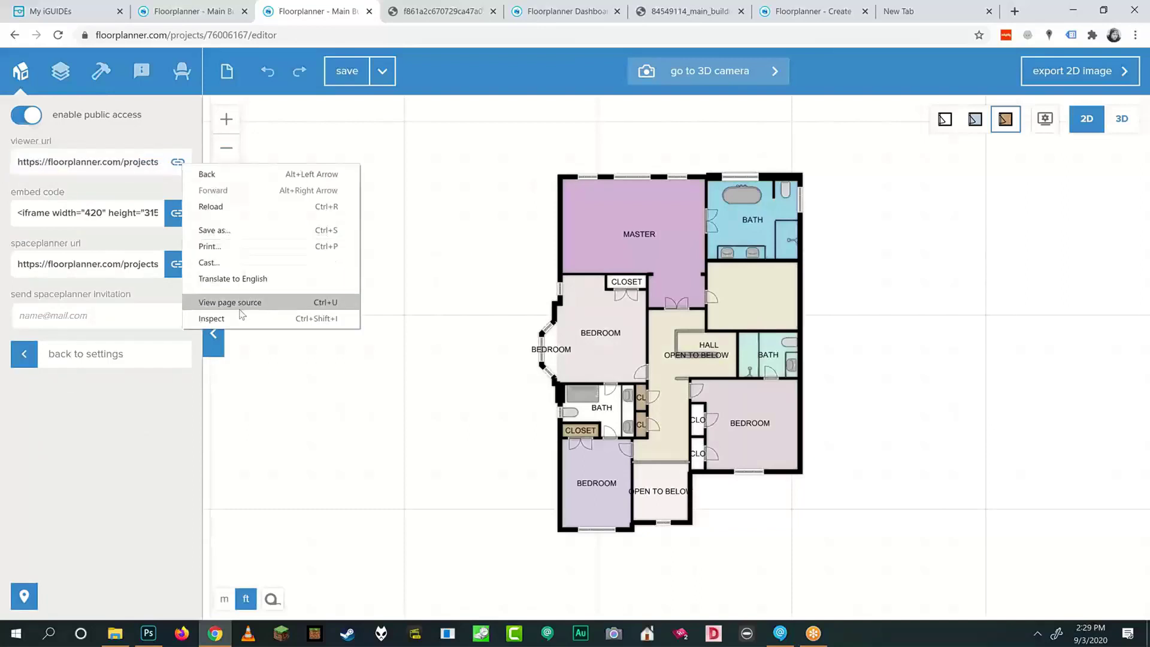
pyautogui.click(153, 160)
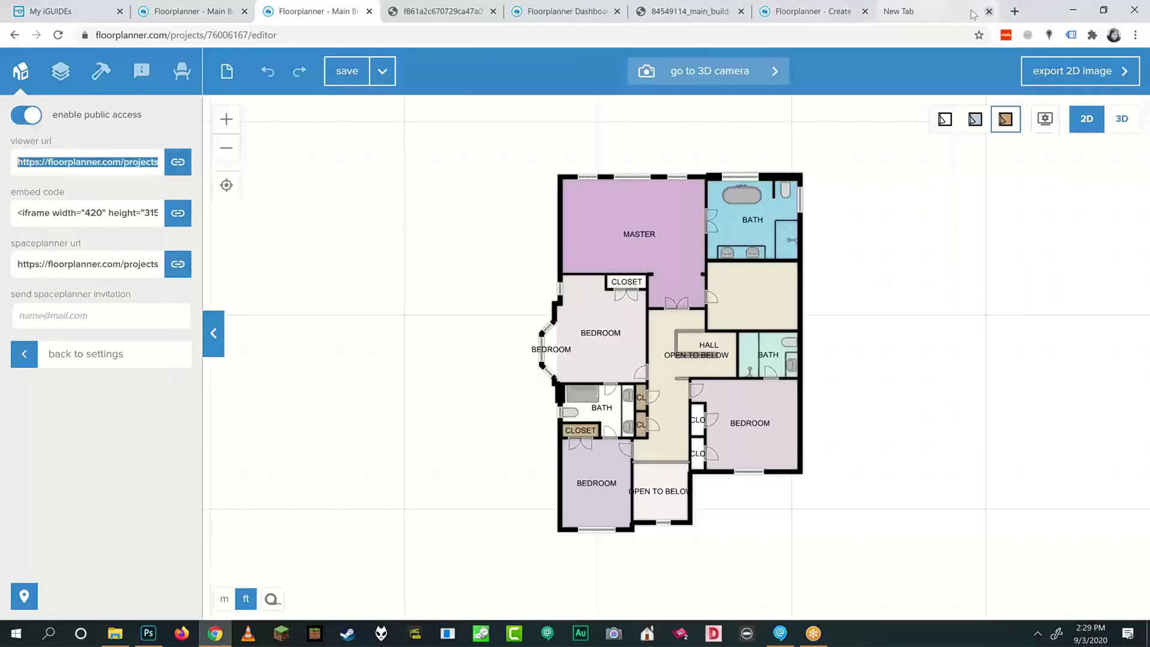
pyautogui.click(979, 13)
pyautogui.rightClick(188, 37)
pyautogui.click(252, 129)
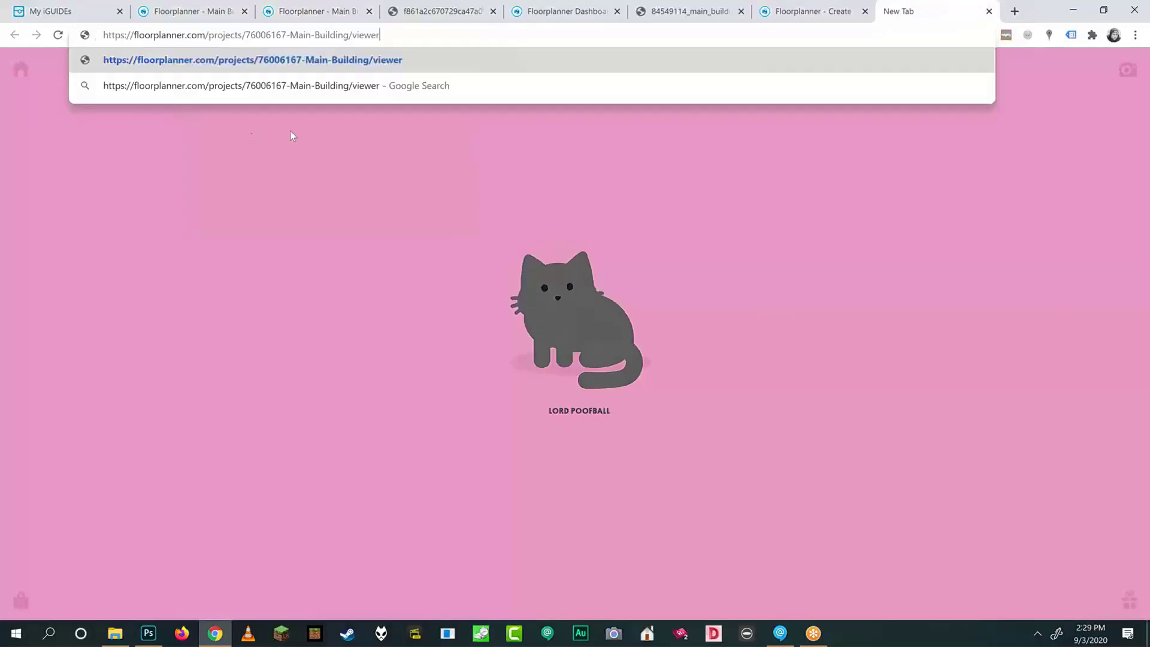
pyautogui.press('Return')
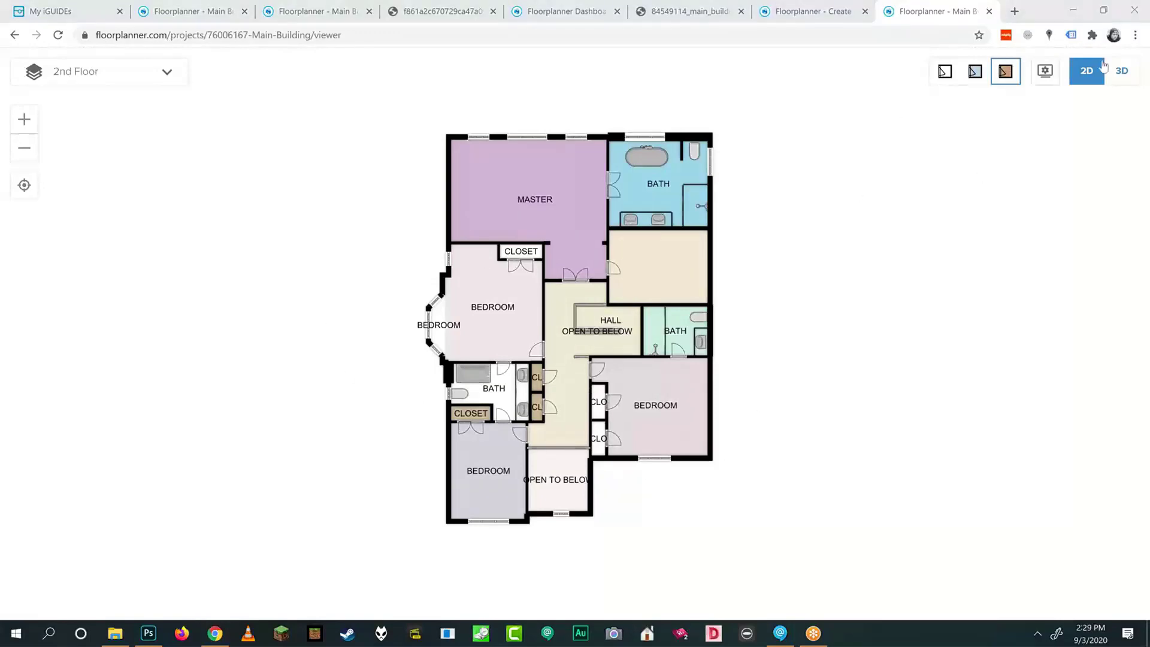
# Examine the published 2nd Floor in 2D and in 3D, orbiting the 3D model to see the rooms.
pyautogui.click(1089, 72)
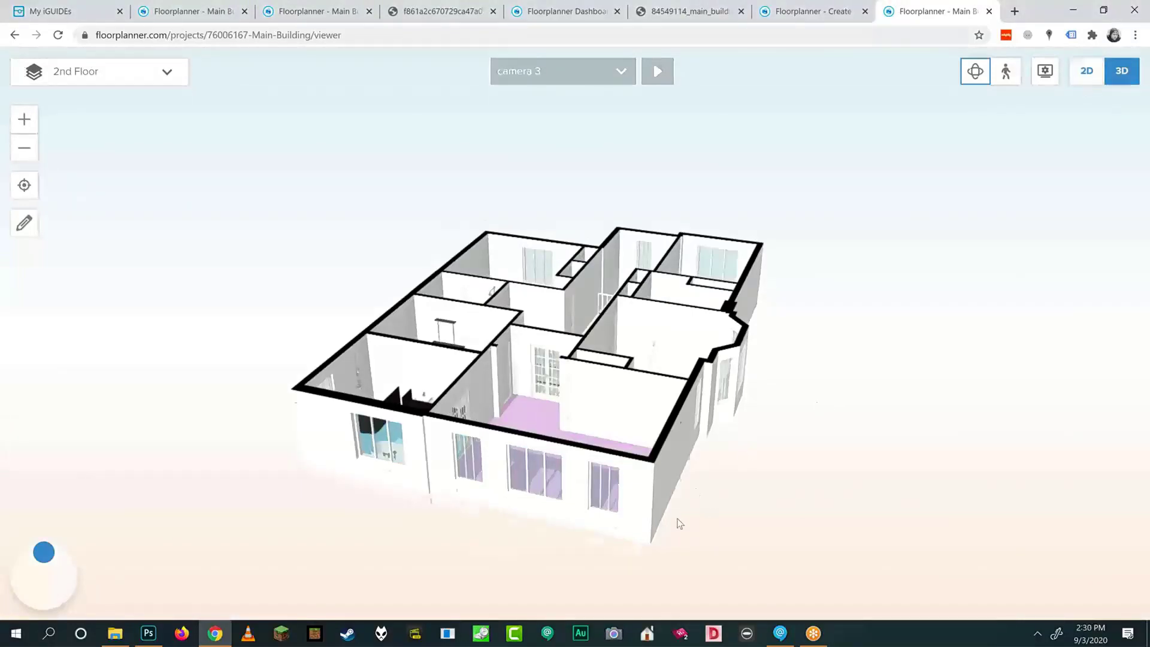
pyautogui.moveTo(678, 520); pyautogui.dragTo(565, 512)
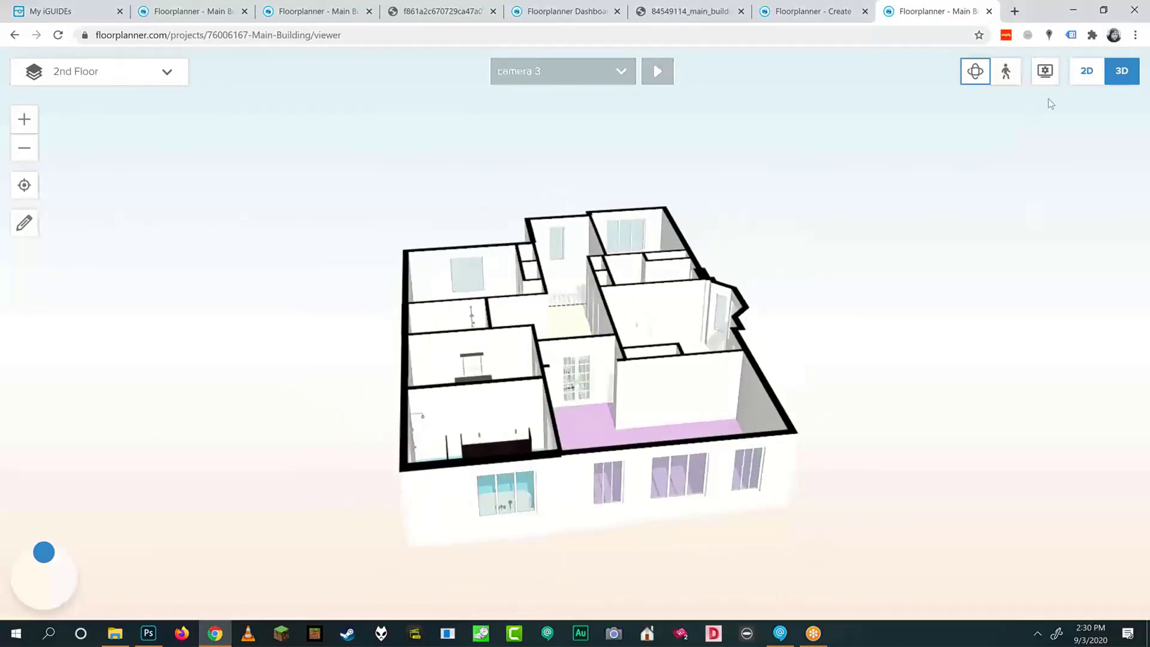
pyautogui.click(1087, 82)
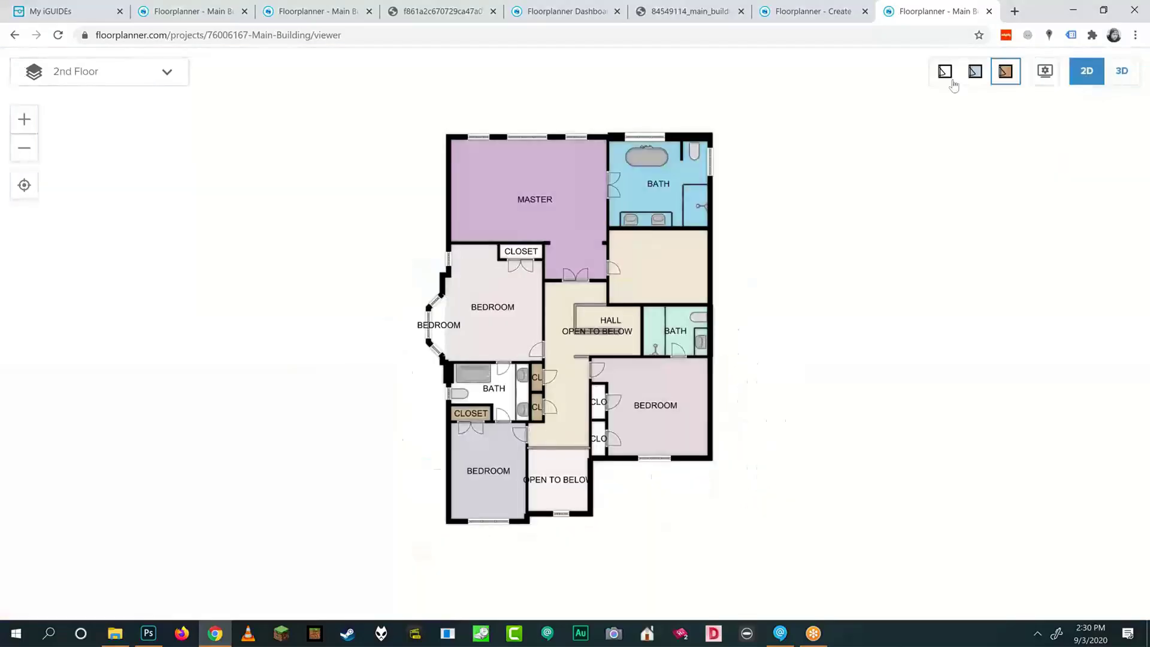
pyautogui.click(1122, 72)
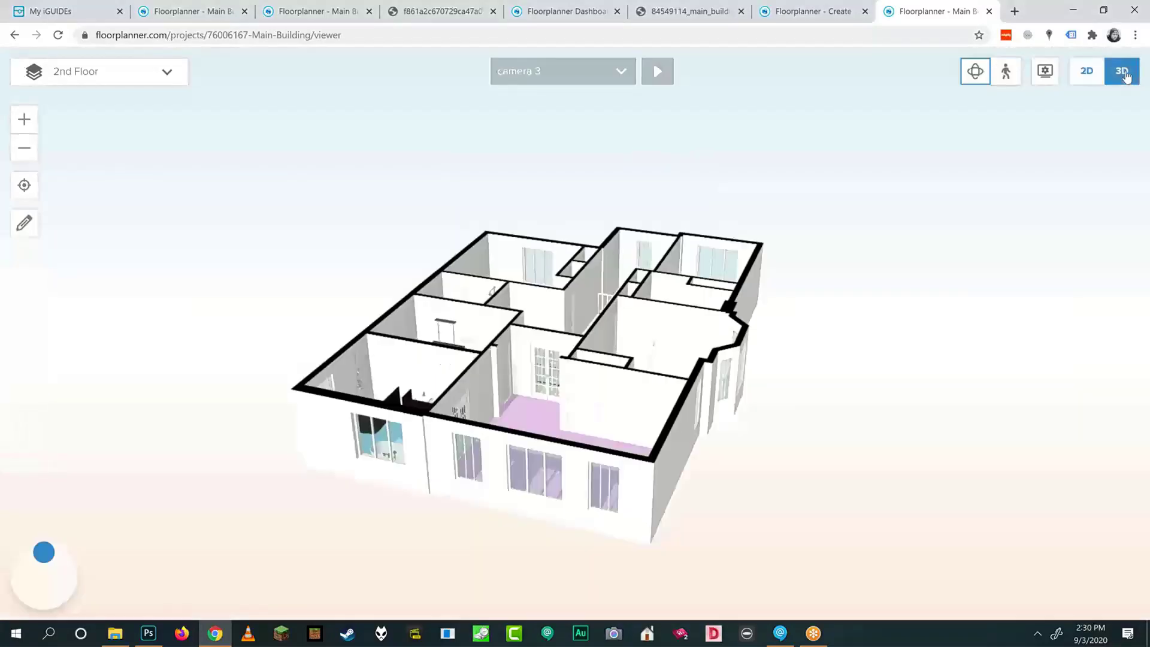
pyautogui.moveTo(516, 485); pyautogui.dragTo(493, 501)
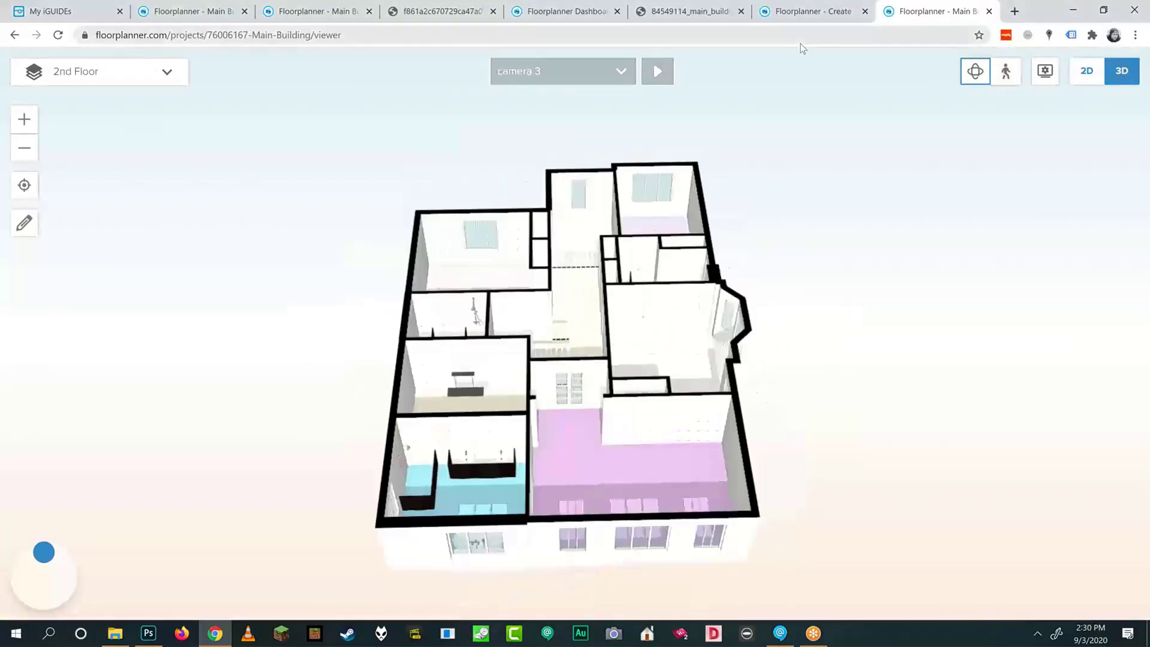
# Return to the project editor, copy the spaceplanner URL and open it in a new browser tab.
pyautogui.click(314, 11)
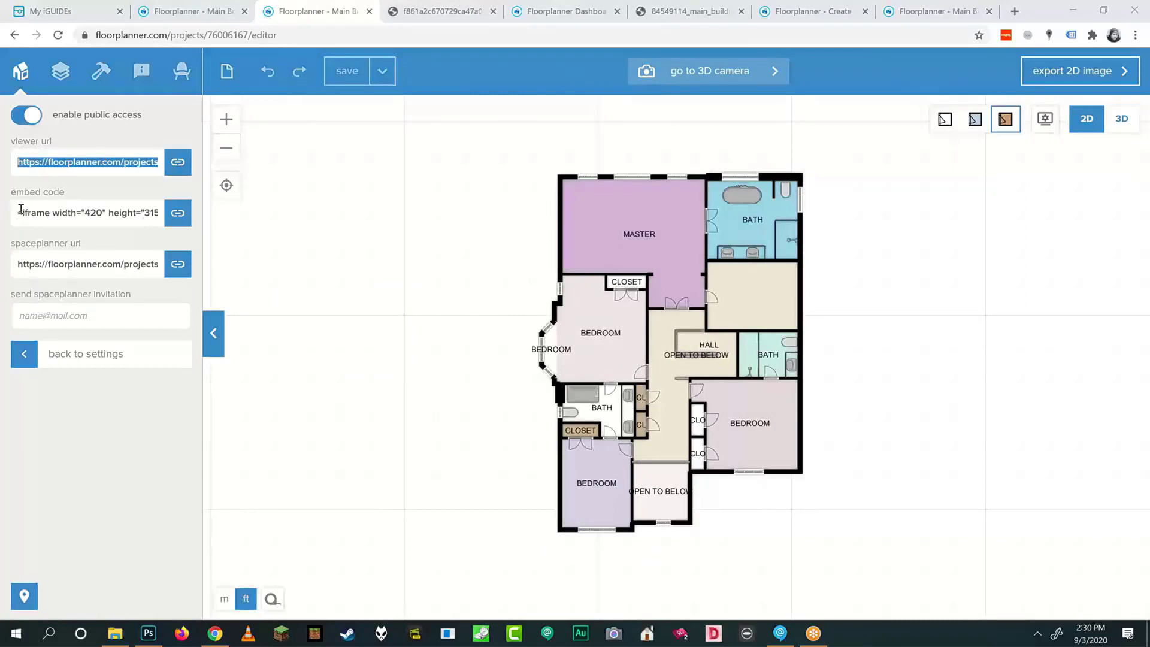
pyautogui.click(43, 207)
pyautogui.moveTo(43, 208); pyautogui.dragTo(88, 217)
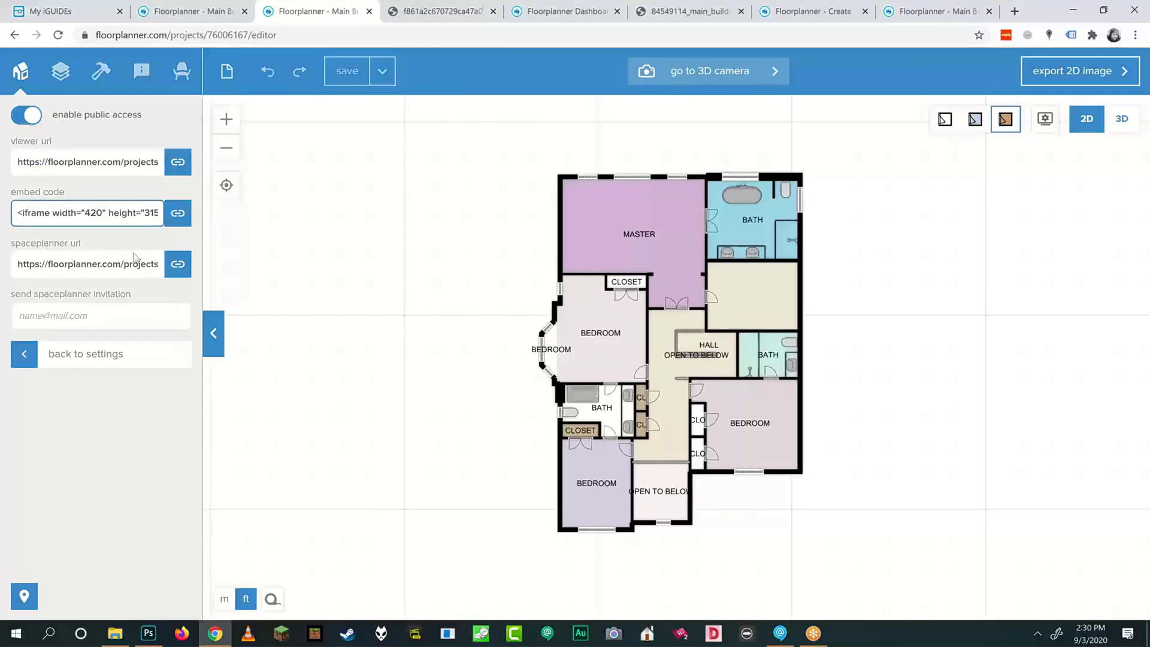
pyautogui.click(178, 264)
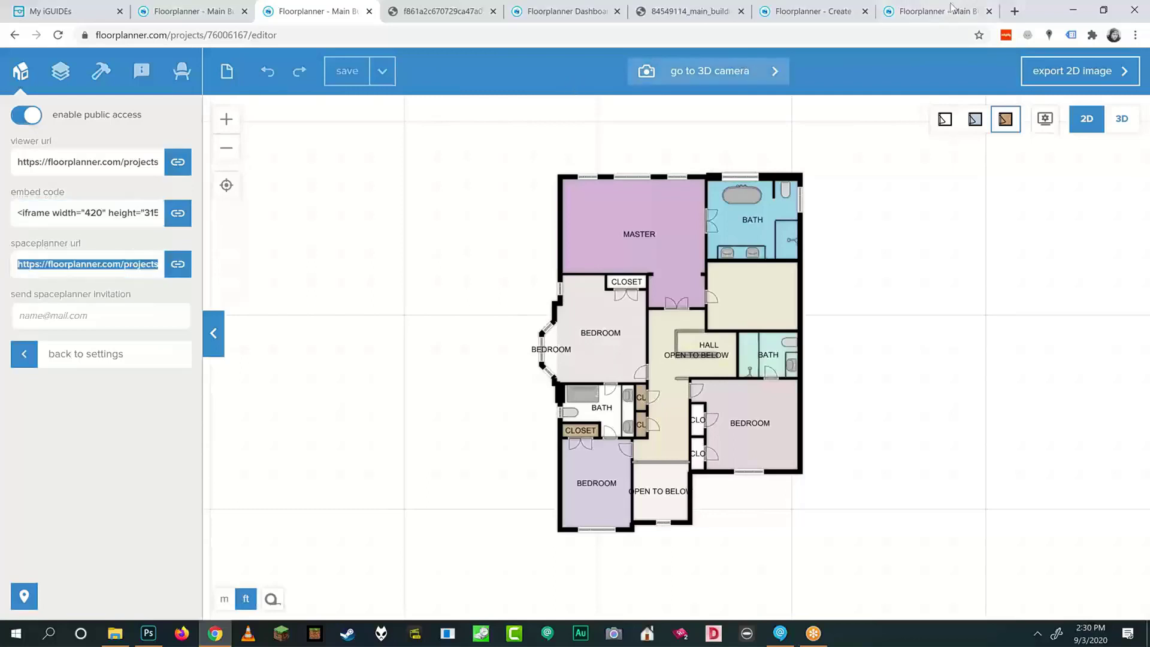
pyautogui.click(1015, 11)
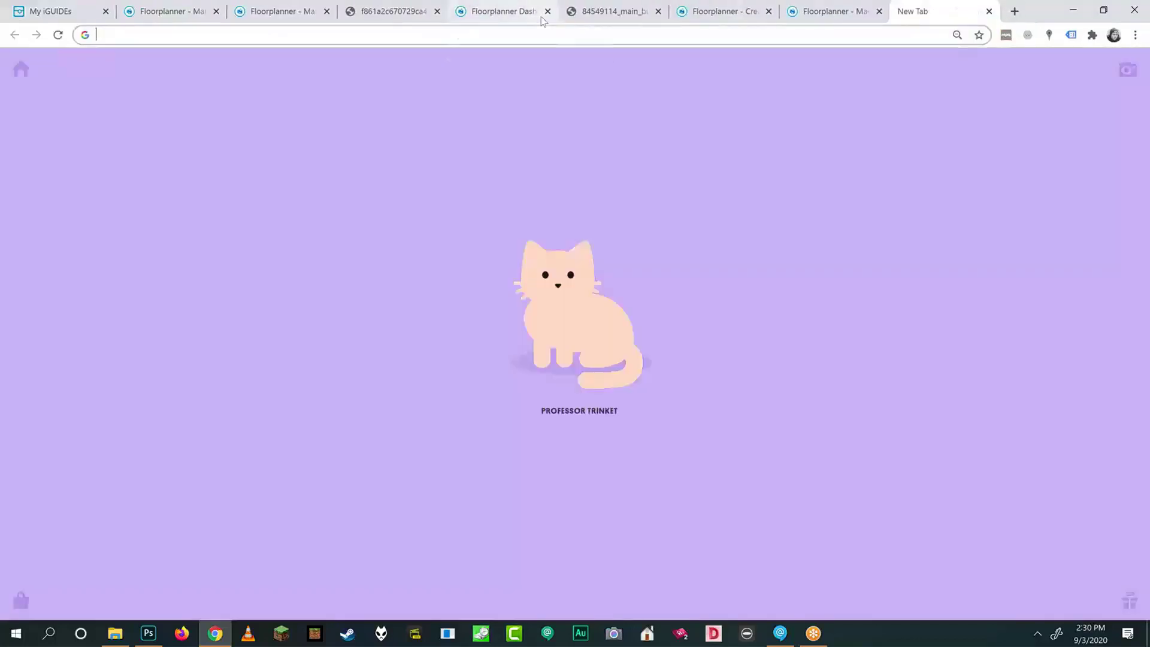
pyautogui.write('https://floorplanner.com/projects/76006167-Main-Building/spaceplanner')
pyautogui.press('Return')
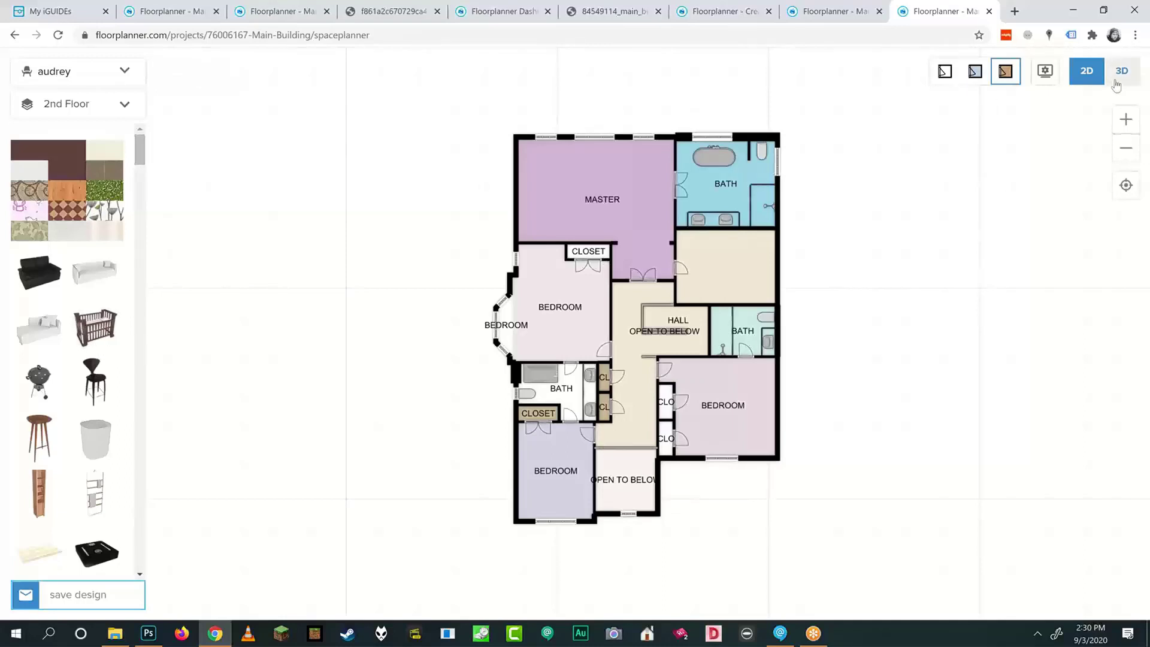
# Check the spaceplanner's 3D view and compare its three 2D drawing styles, ending on the full-colour textured style.
pyautogui.click(1093, 81)
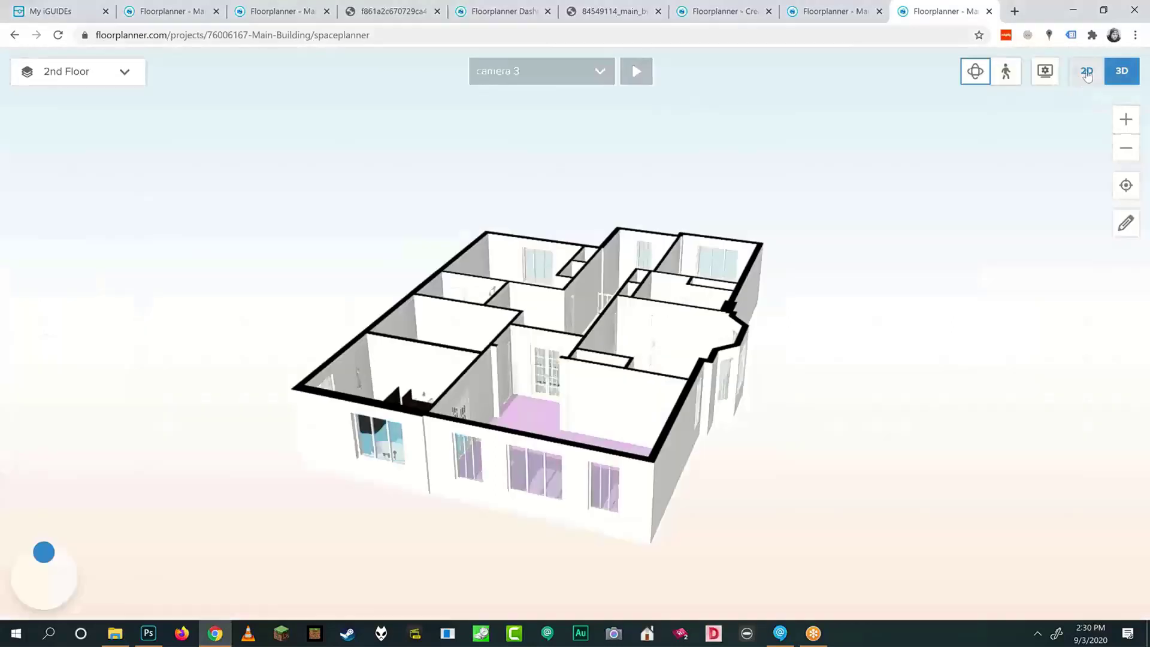
pyautogui.click(1089, 77)
pyautogui.click(974, 71)
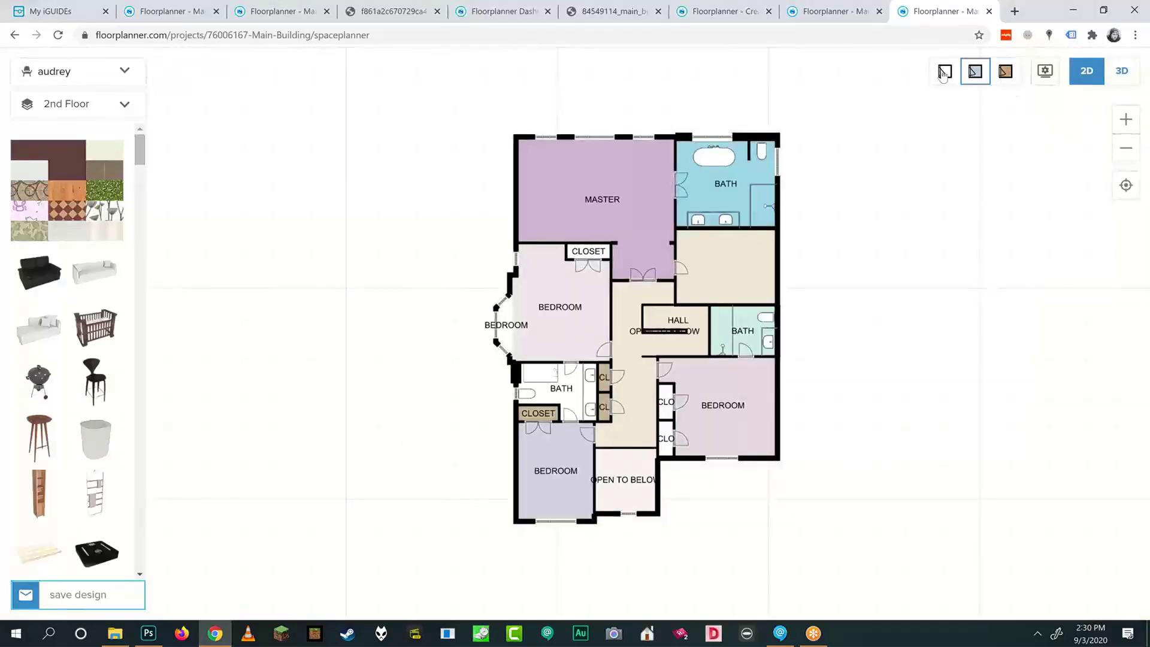
pyautogui.click(945, 71)
pyautogui.click(975, 70)
pyautogui.click(1005, 71)
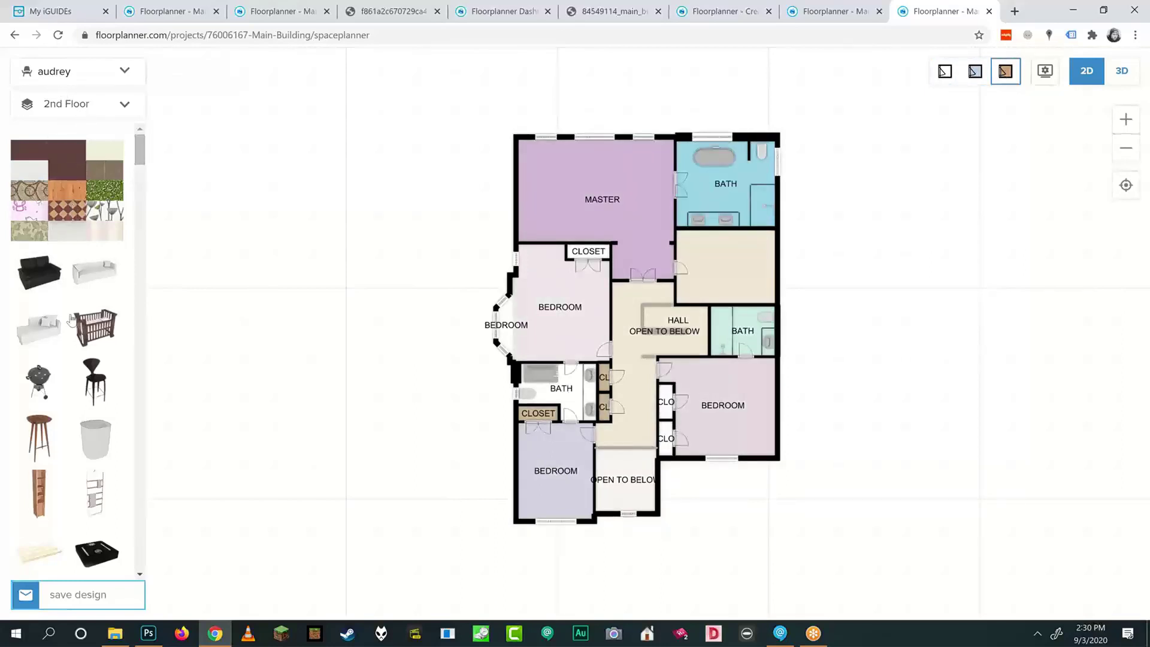
# Cover the Master floor with red checkered tiles, and place furnishings beside its left wall and in the adjoining bath.
pyautogui.moveTo(71, 209); pyautogui.dragTo(577, 179)
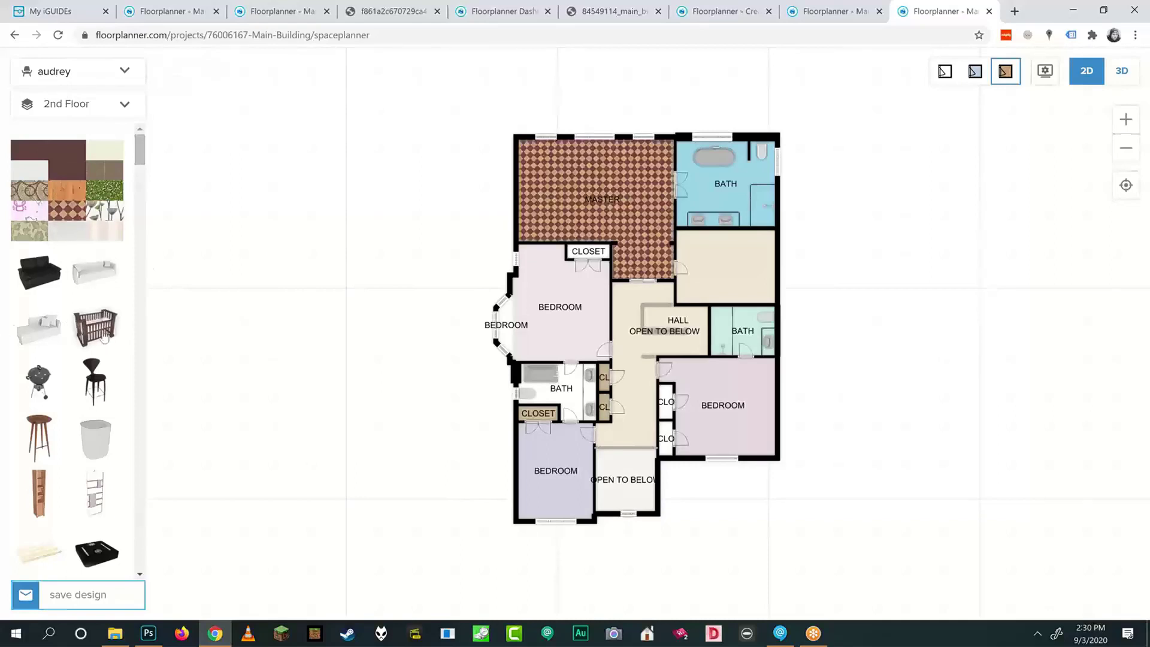
pyautogui.moveTo(533, 198); pyautogui.dragTo(545, 202)
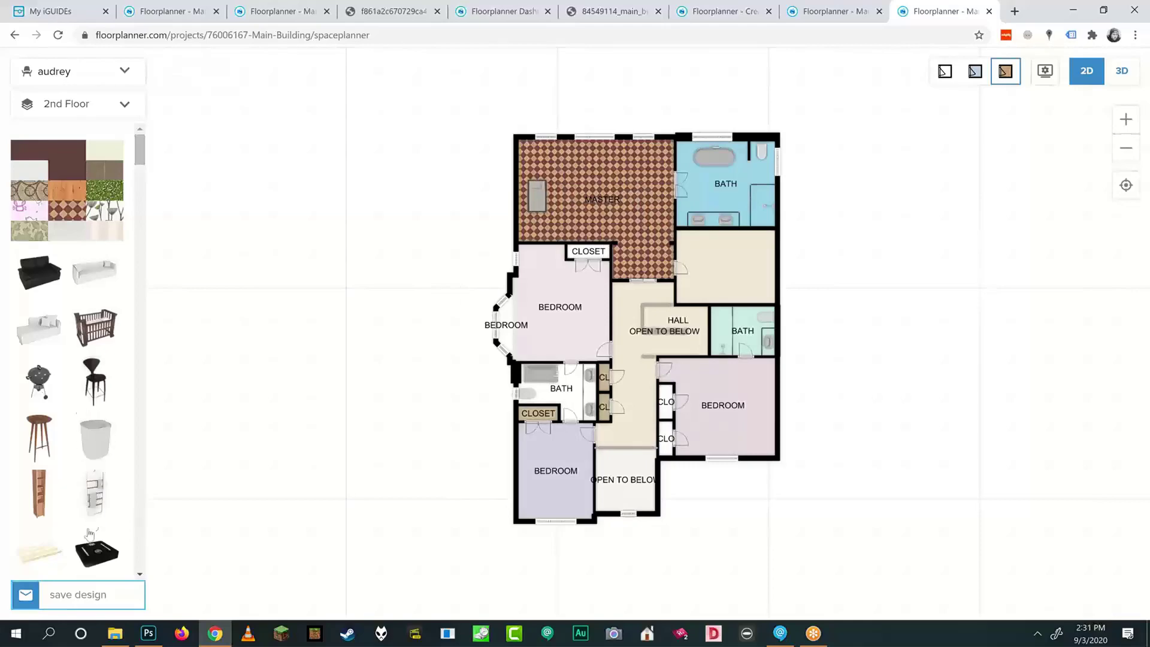
pyautogui.moveTo(89, 547); pyautogui.dragTo(745, 173)
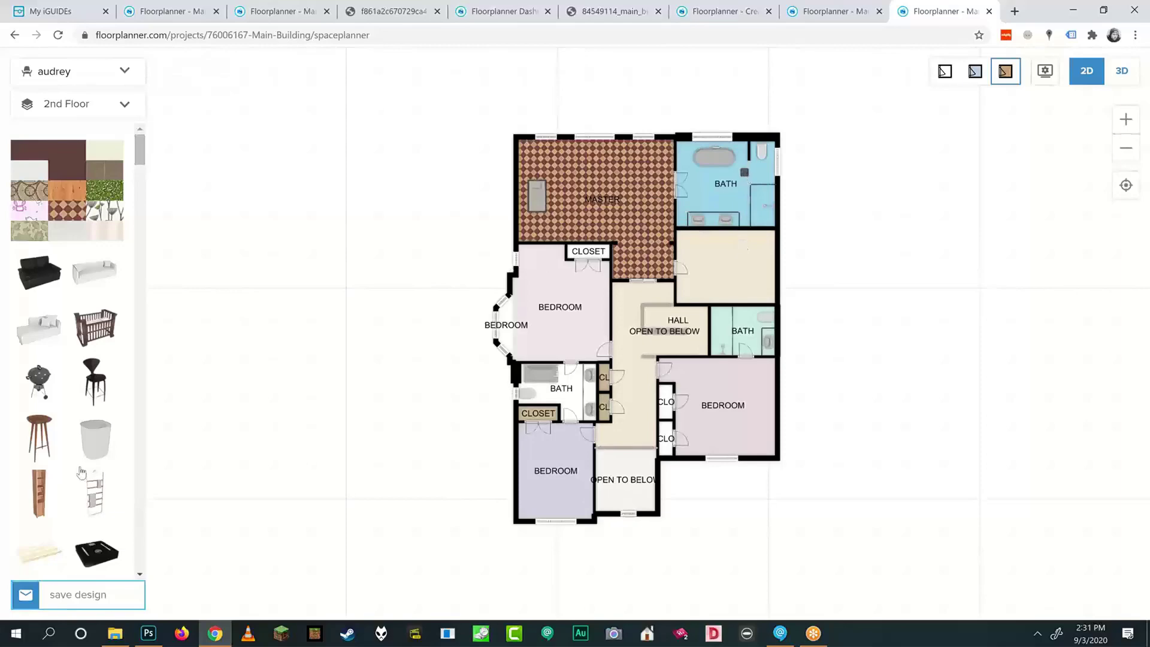
# Place the barbecue grill in the lower-left bedroom and browse the rest of the furniture library.
pyautogui.scroll(-3, 82, 495)
pyautogui.scroll(3, 81, 491)
pyautogui.moveTo(42, 385); pyautogui.dragTo(532, 452)
pyautogui.scroll(-3, 100, 429)
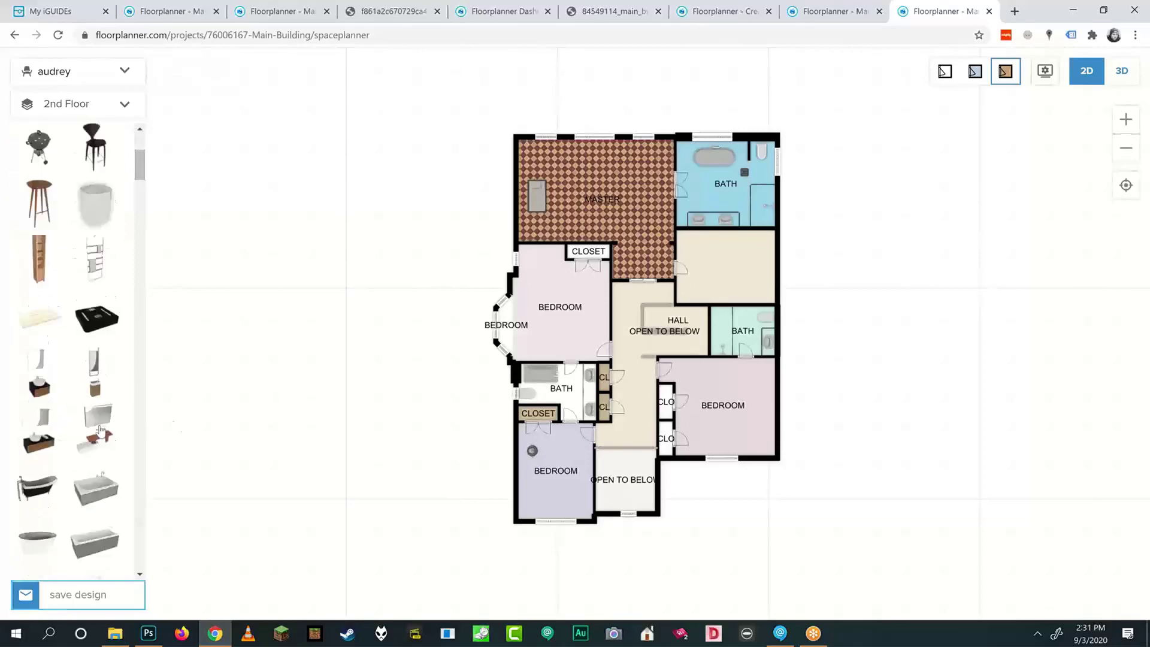
pyautogui.scroll(-10, 101, 429)
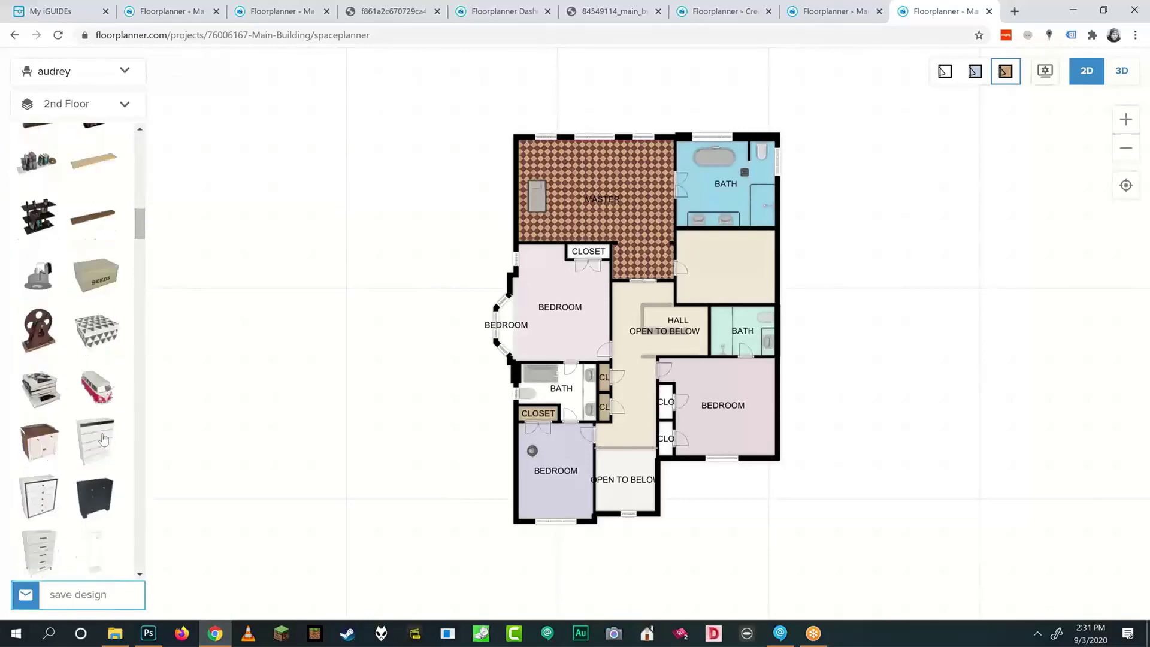
pyautogui.scroll(-8, 103, 439)
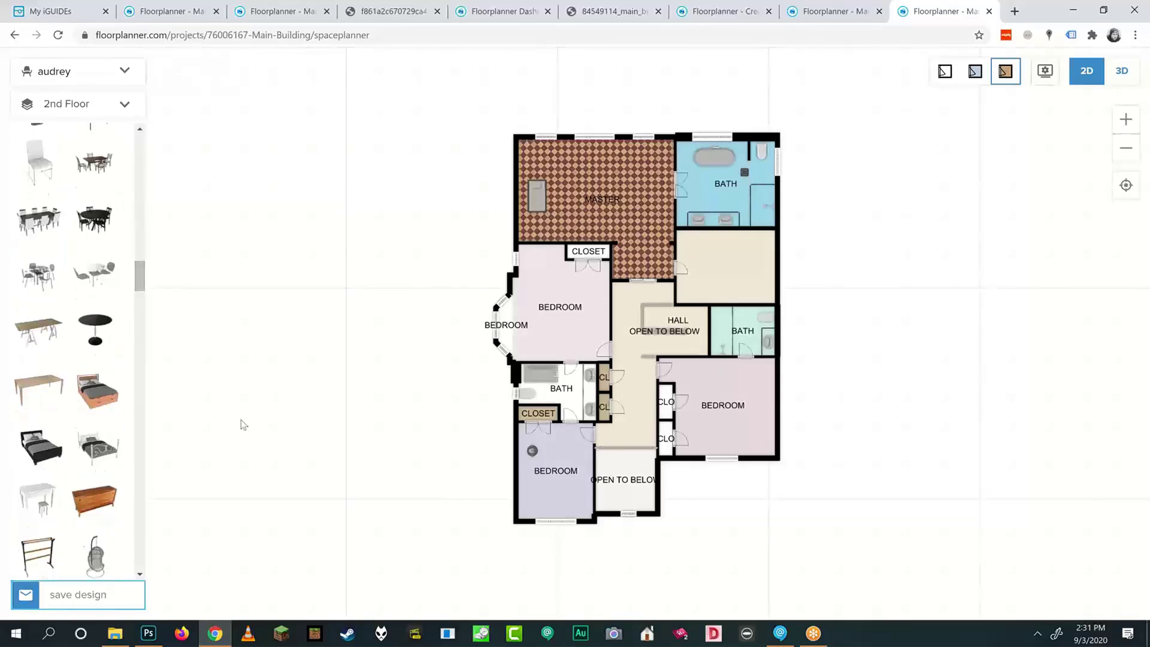
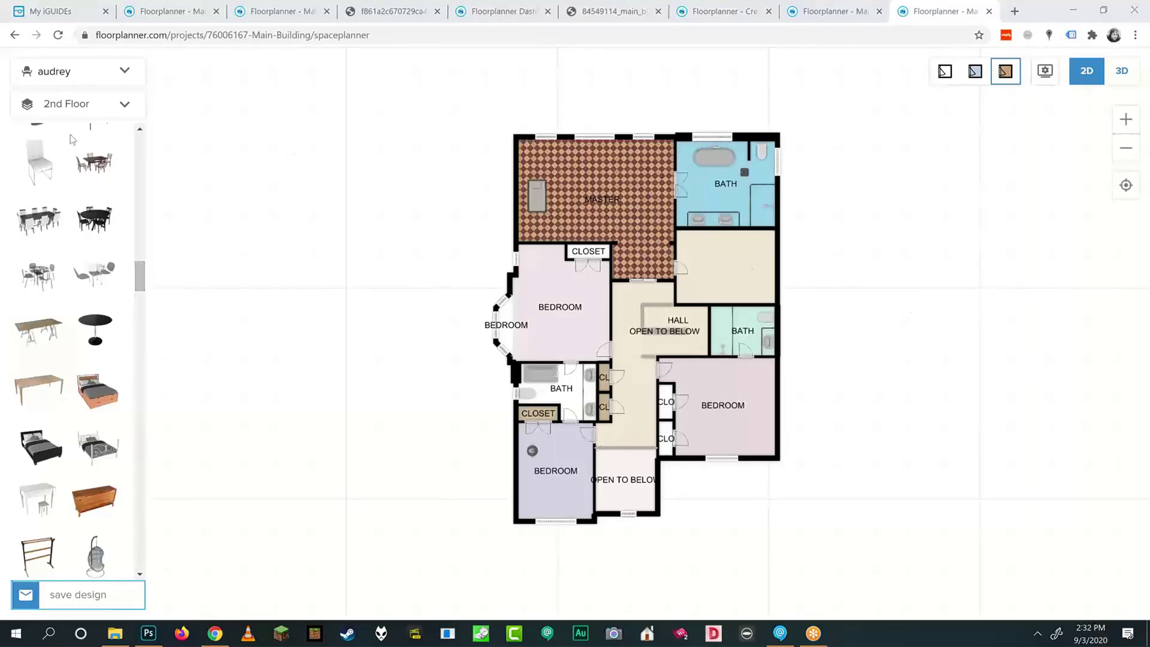
# Revisit the published viewer, then return to the project editor and its spaceplanner URL.
pyautogui.click(798, 8)
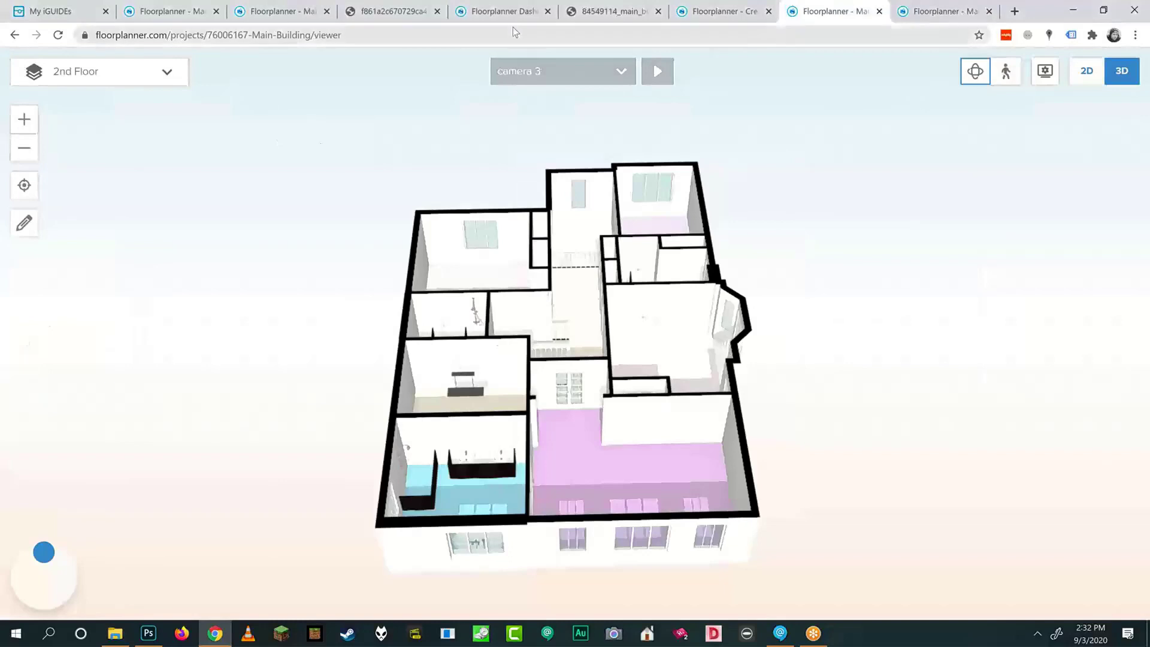
pyautogui.click(240, 11)
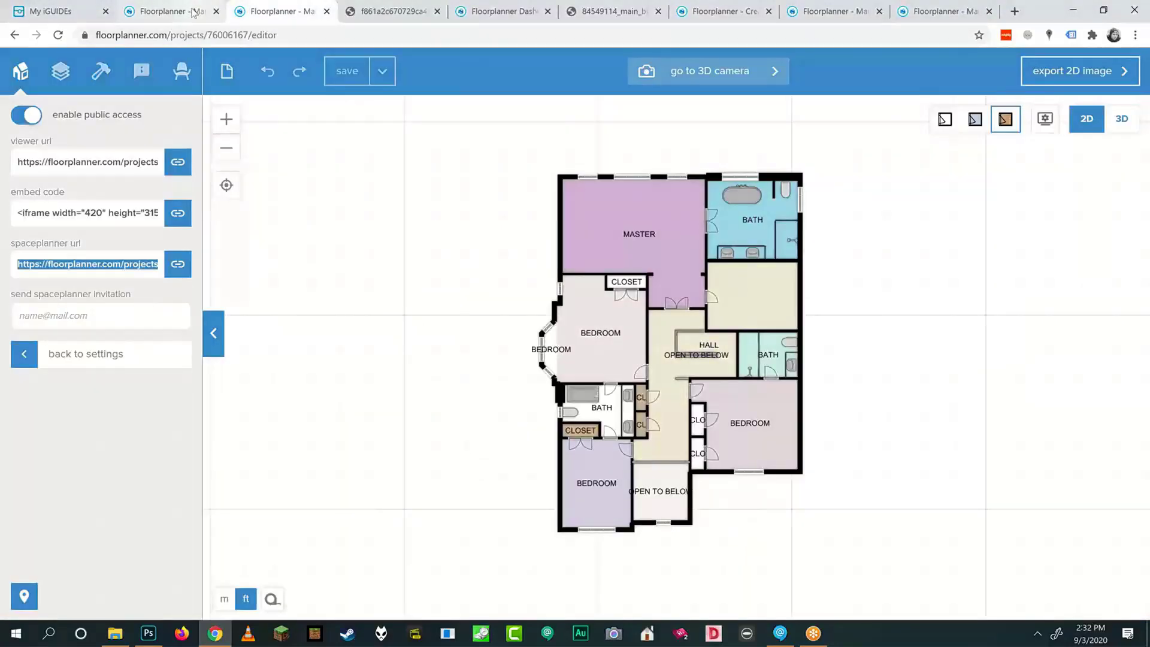
pyautogui.click(60, 263)
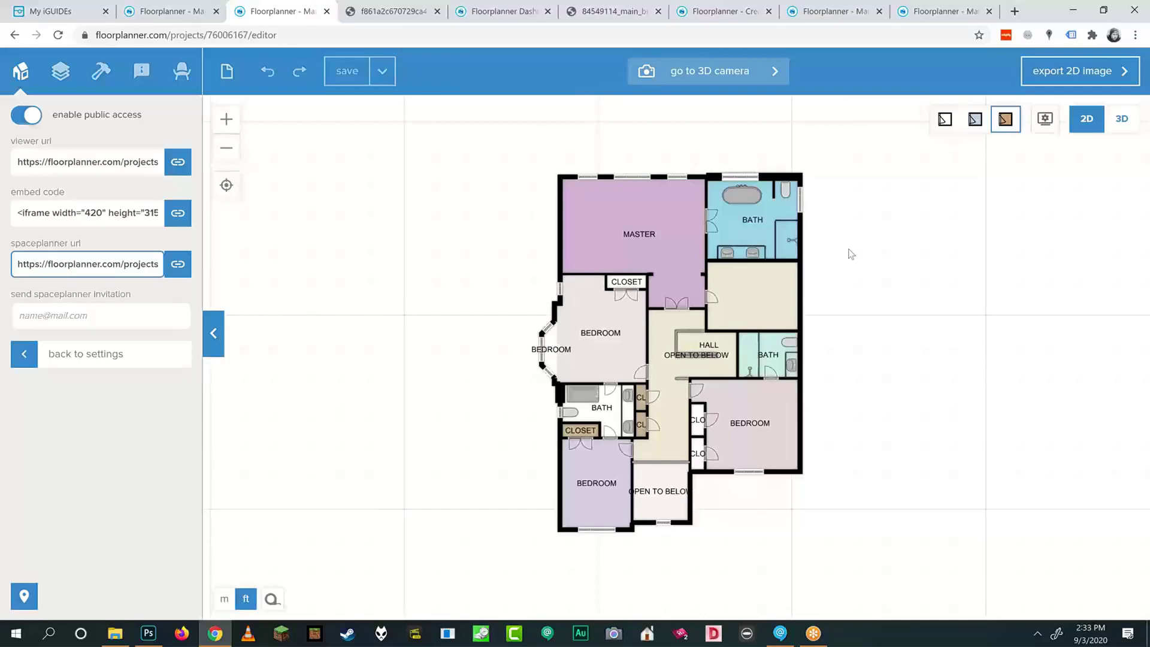
pyautogui.scroll(-4, 467, 323)
pyautogui.scroll(-1, 466, 321)
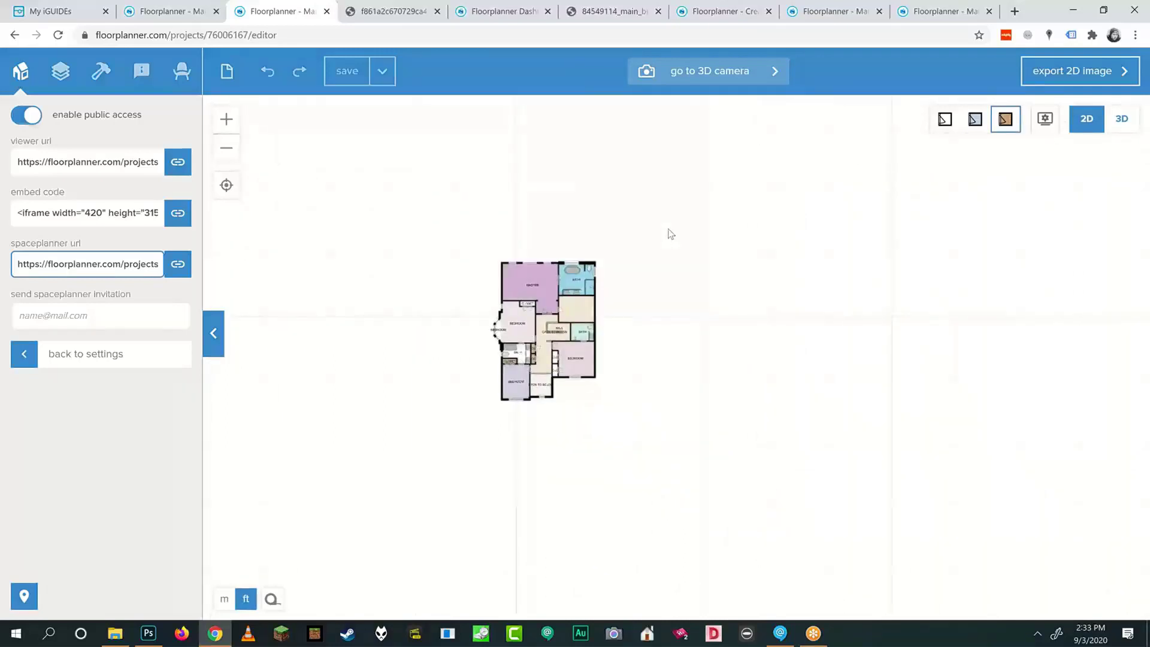
pyautogui.scroll(2, 670, 229)
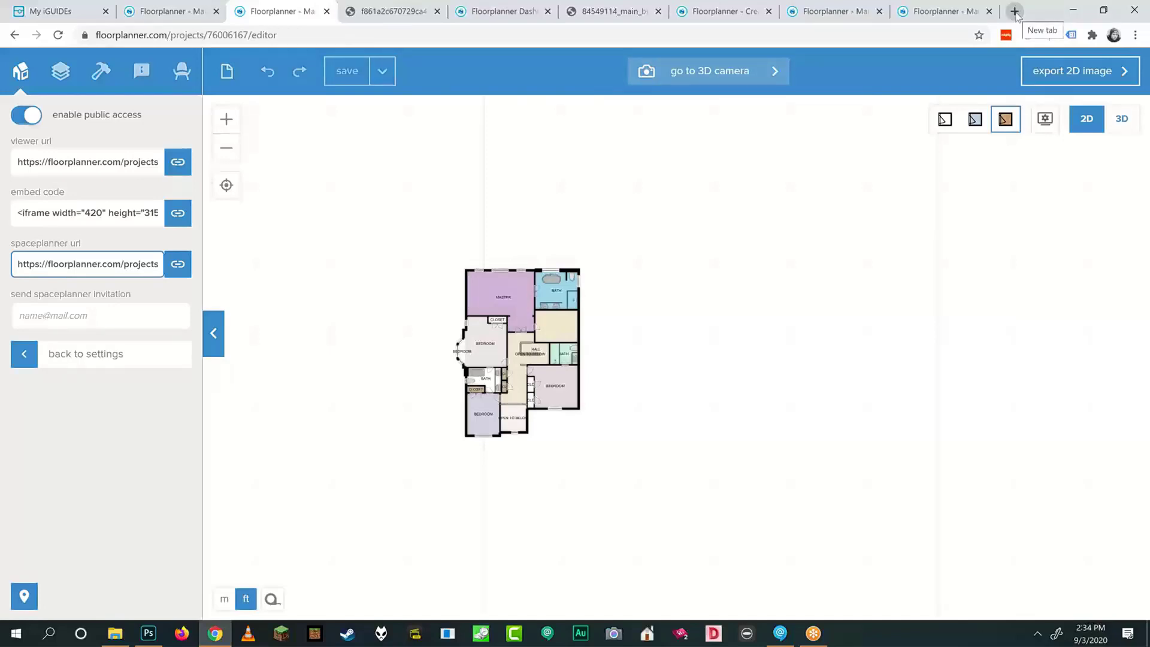
# Open goiguide.com in a new browser tab and show its Media page.
pyautogui.click(1015, 12)
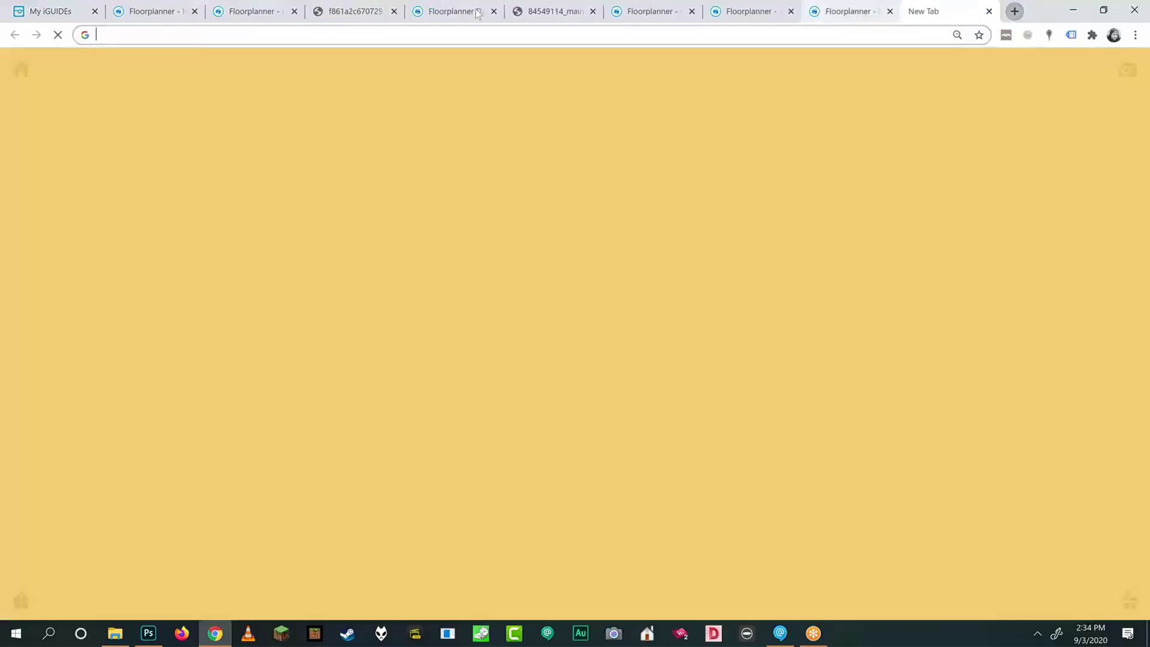
pyautogui.write('goiguide.co')
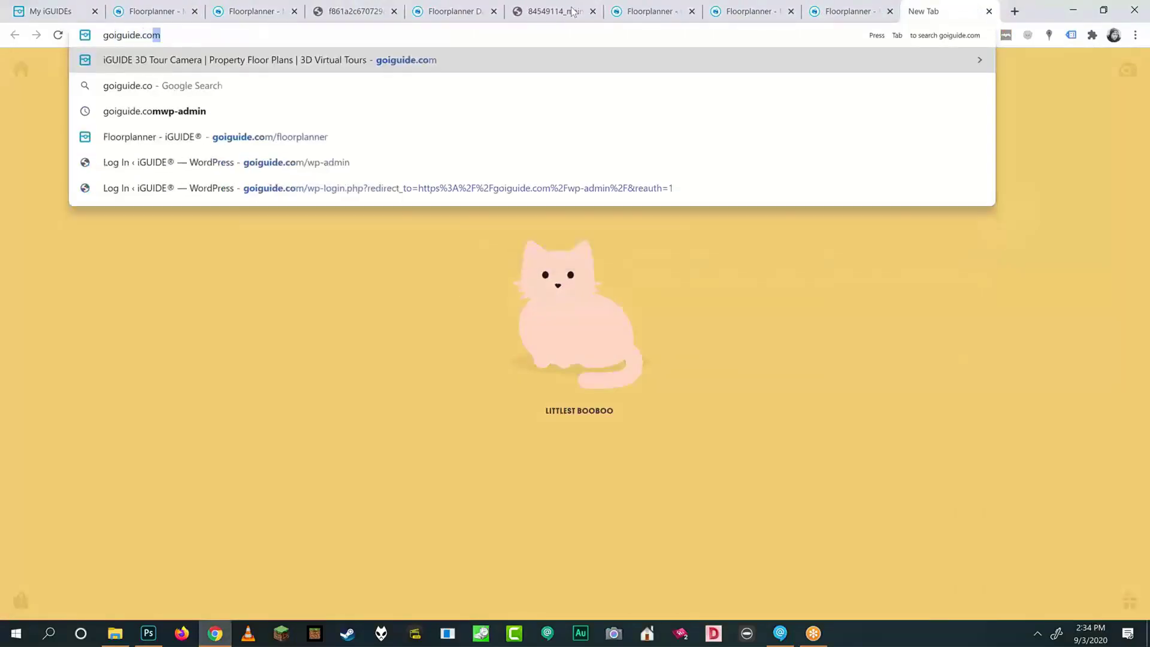
pyautogui.press('Return')
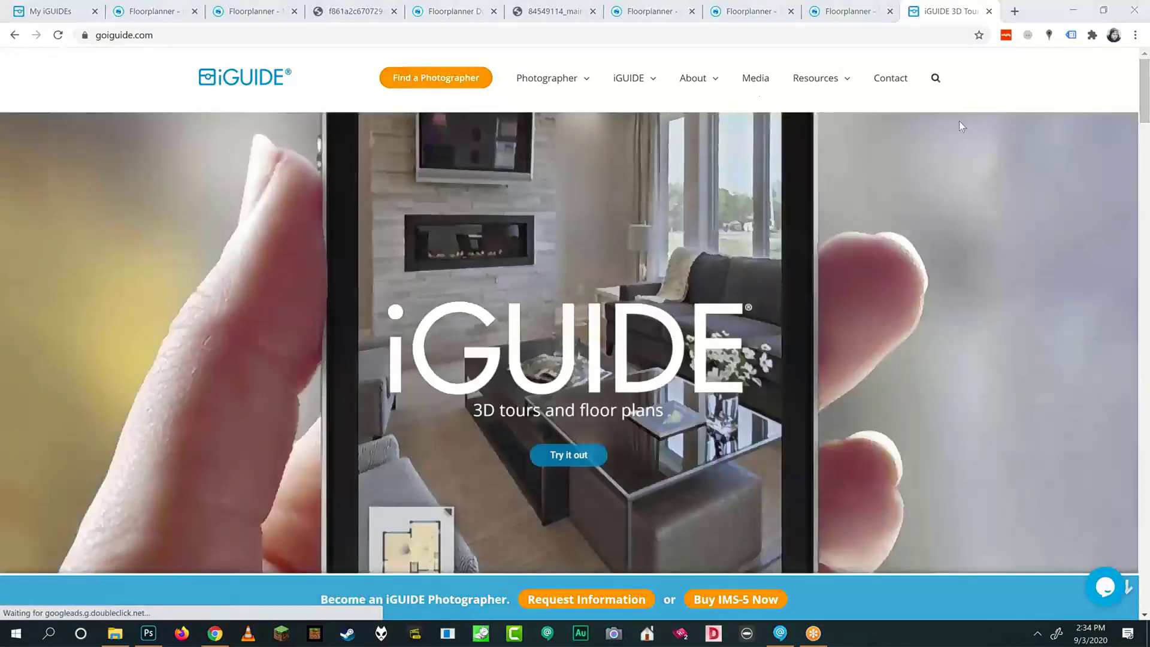
pyautogui.click(755, 78)
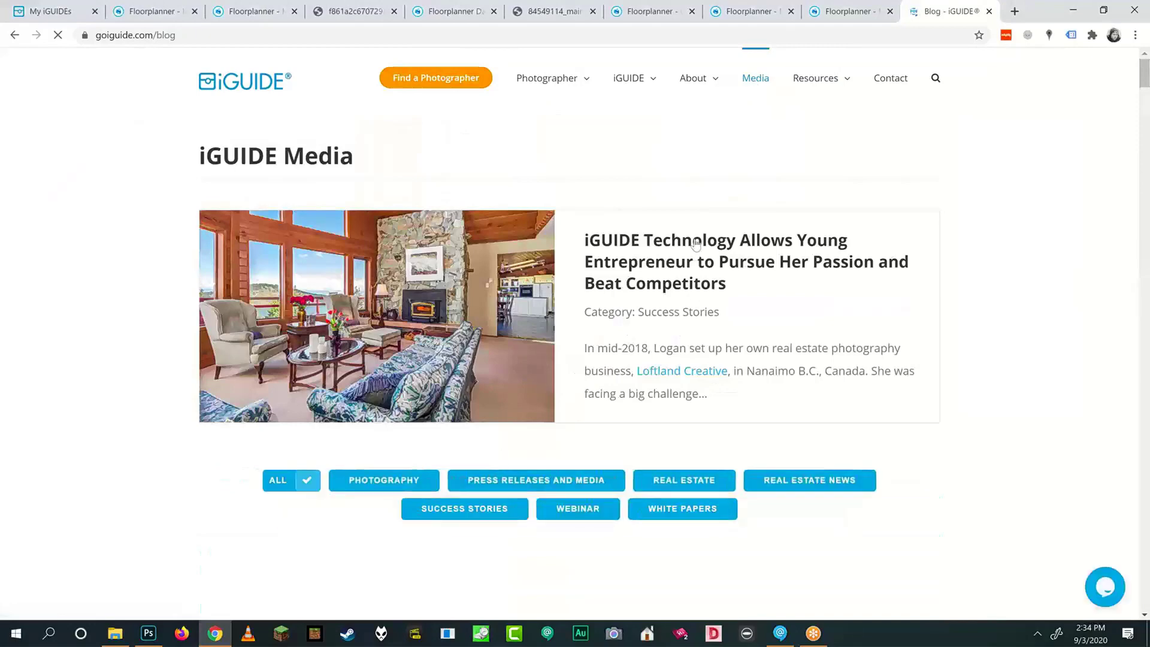
pyautogui.click(707, 316)
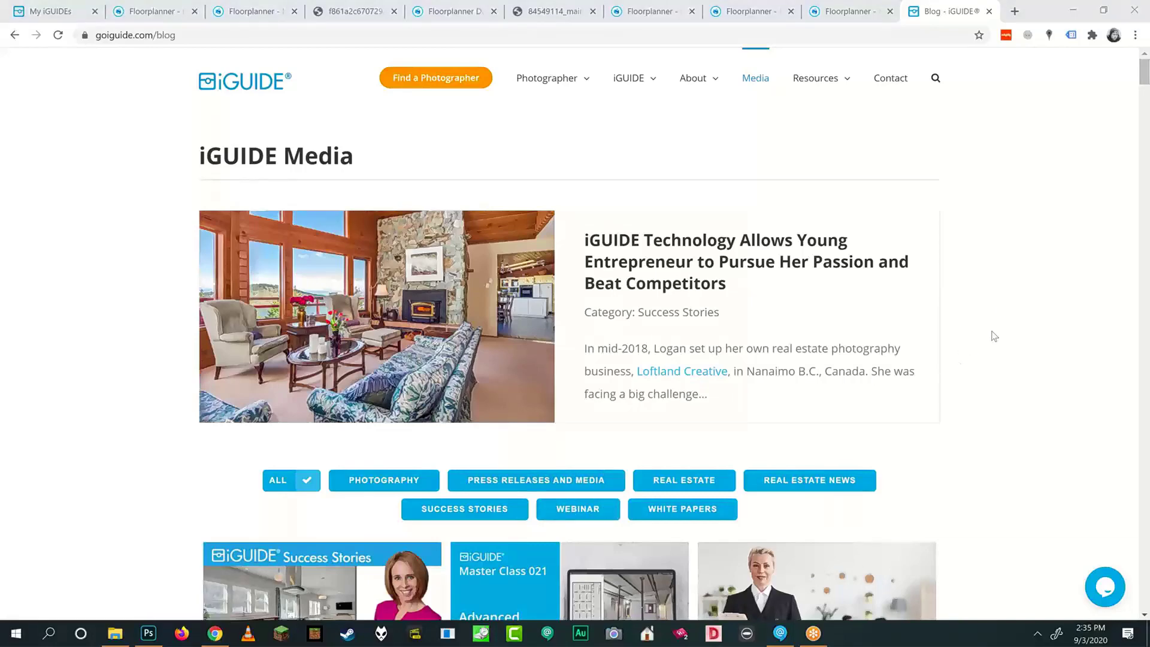
# Filter the iGUIDE Media posts to webinars and browse the Master Class entries, including Floorplanner Integration.
pyautogui.click(595, 514)
pyautogui.scroll(-4, 773, 443)
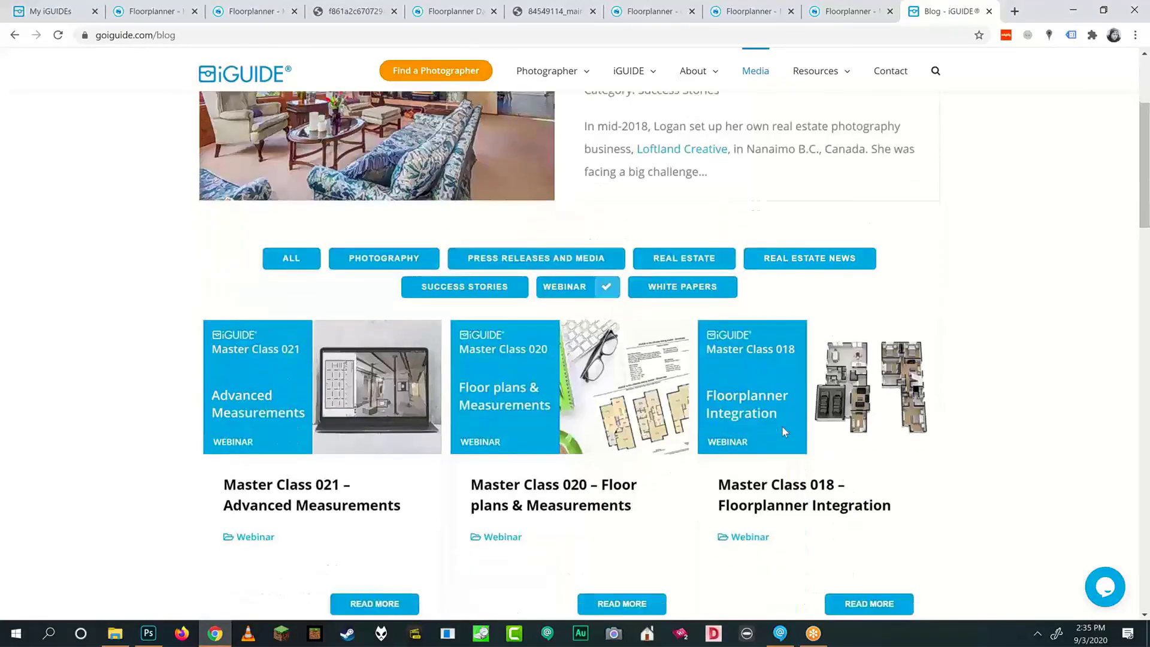
pyautogui.scroll(-2, 757, 341)
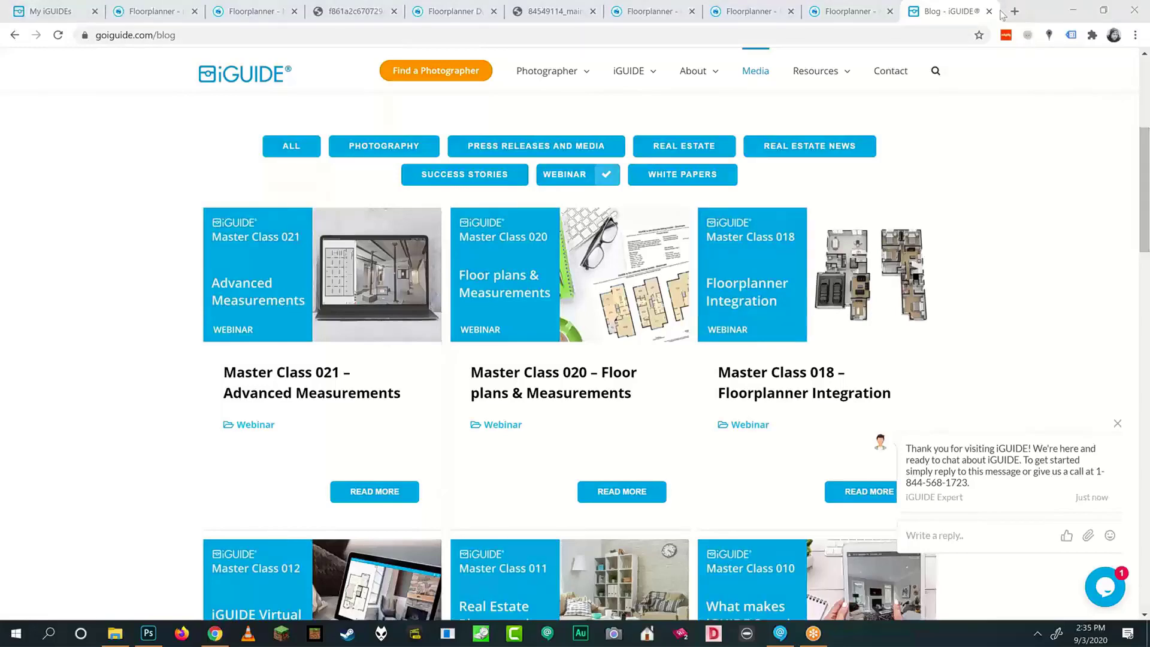
# Open the iGUIDE Support Desk at support.youriguide.com in a new browser tab.
pyautogui.click(1017, 16)
pyautogui.write('su')
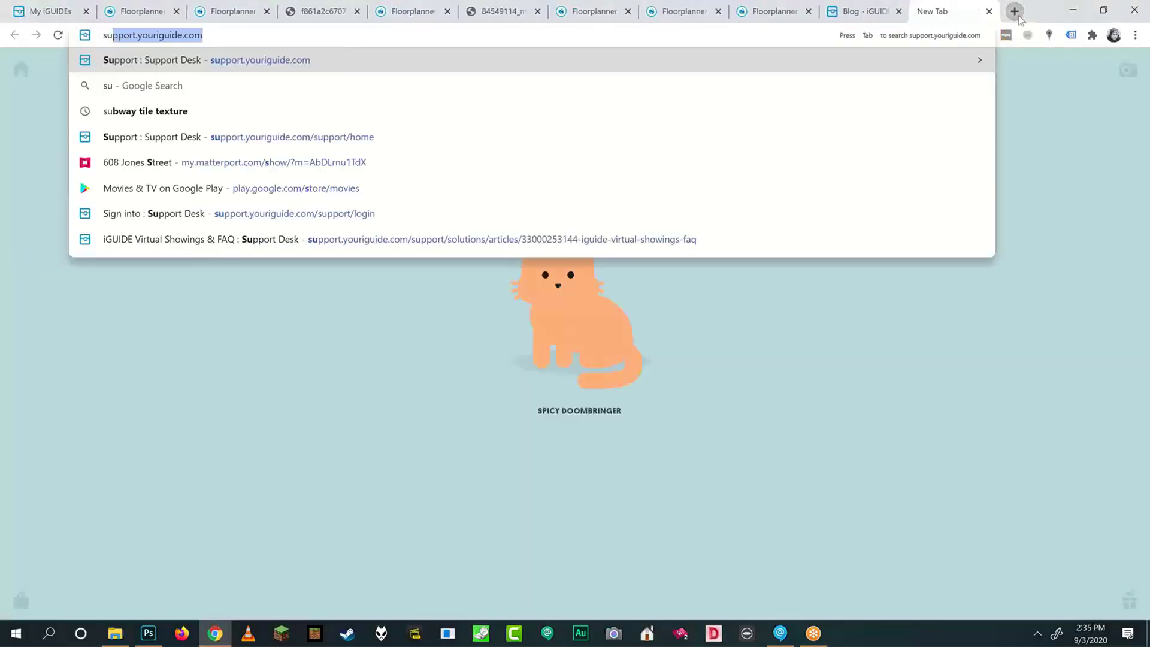
pyautogui.write('pport.youriguide.com')
pyautogui.press('Return')
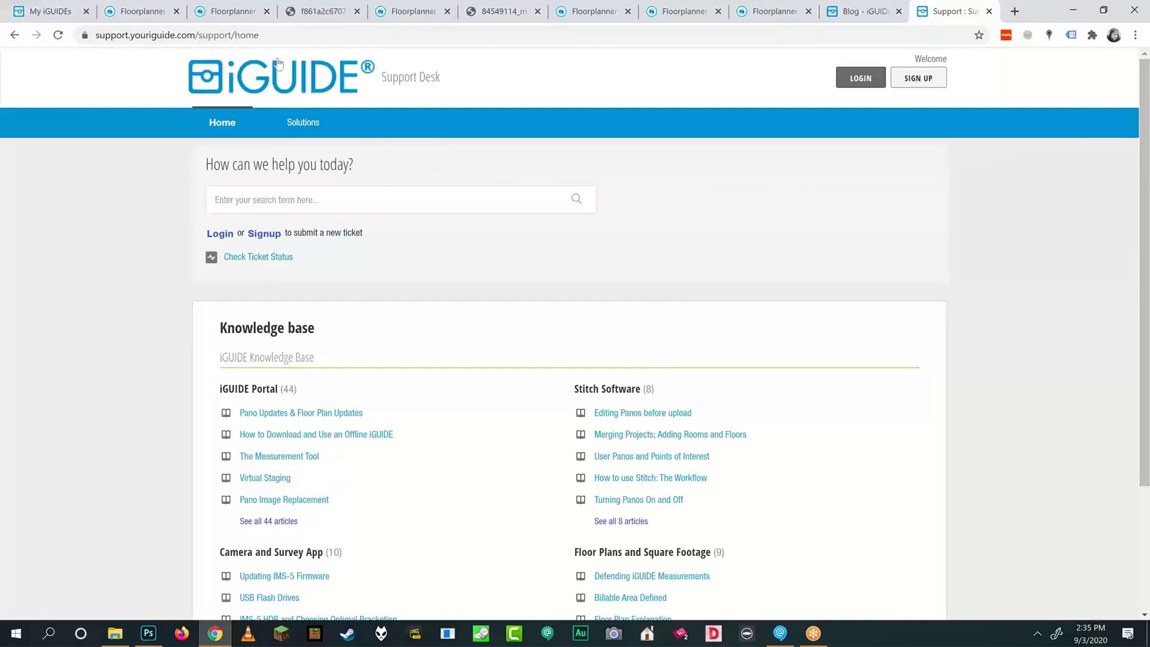
# Search the Support Desk knowledge base for "floorplanner", correcting the spelling of the search term.
pyautogui.click(325, 205)
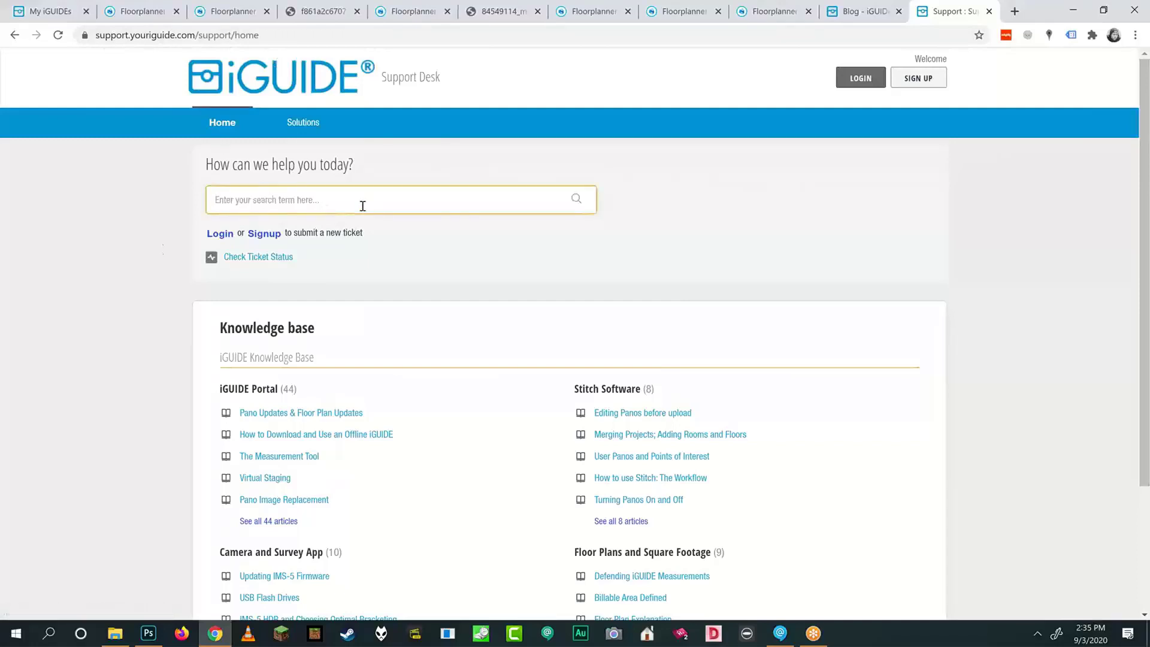
pyautogui.write('florl')
pyautogui.press('BackSpace')
pyautogui.press('BackSpace')
pyautogui.write('ooorplanner')
pyautogui.press('Return')
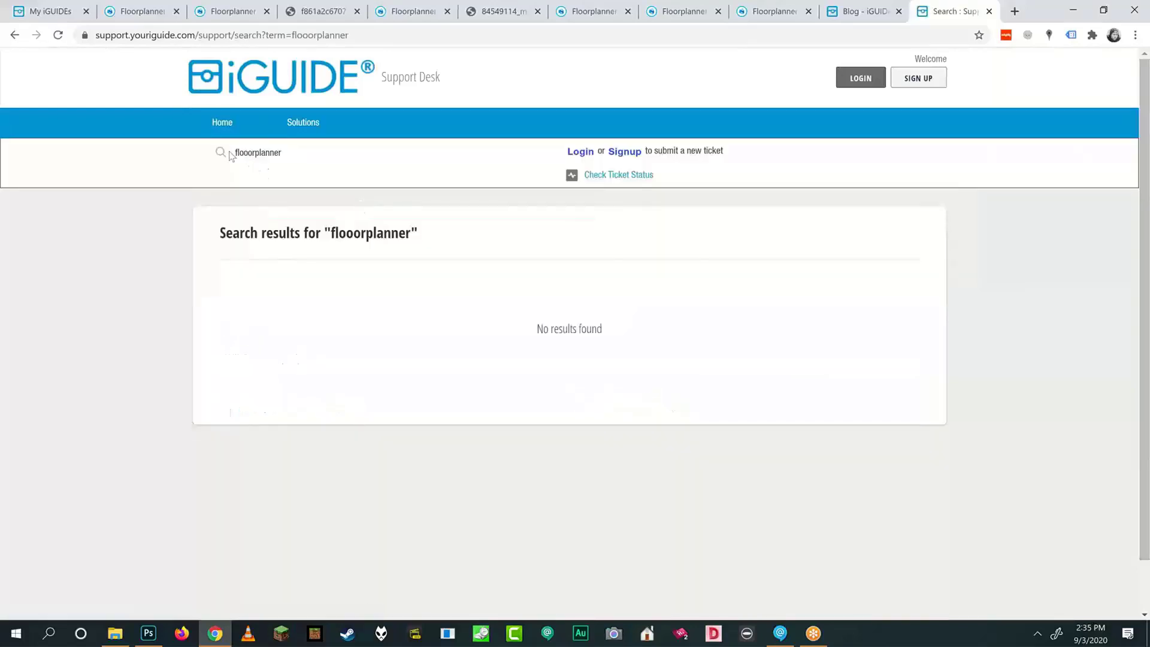
pyautogui.click(260, 153)
pyautogui.press('Left')
pyautogui.press('Left')
pyautogui.press('BackSpace')
pyautogui.press('Return')
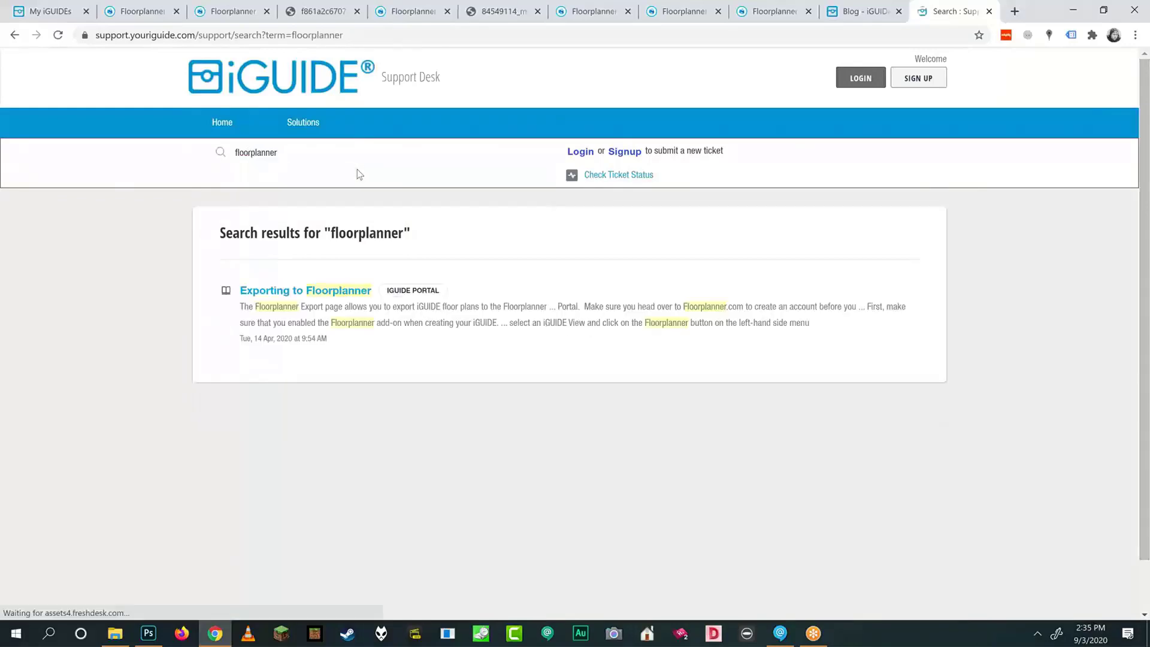
# Open the "Exporting to Floorplanner" support article, skim its instructions and return to its beginning.
pyautogui.click(307, 291)
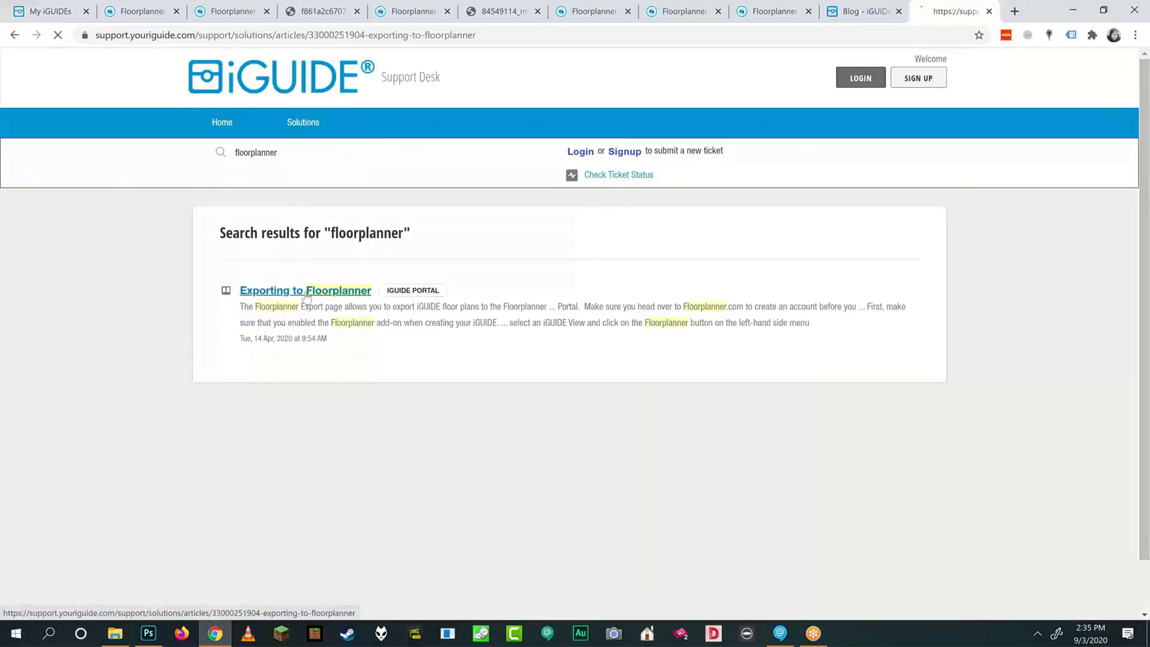
pyautogui.scroll(-20, 535, 469)
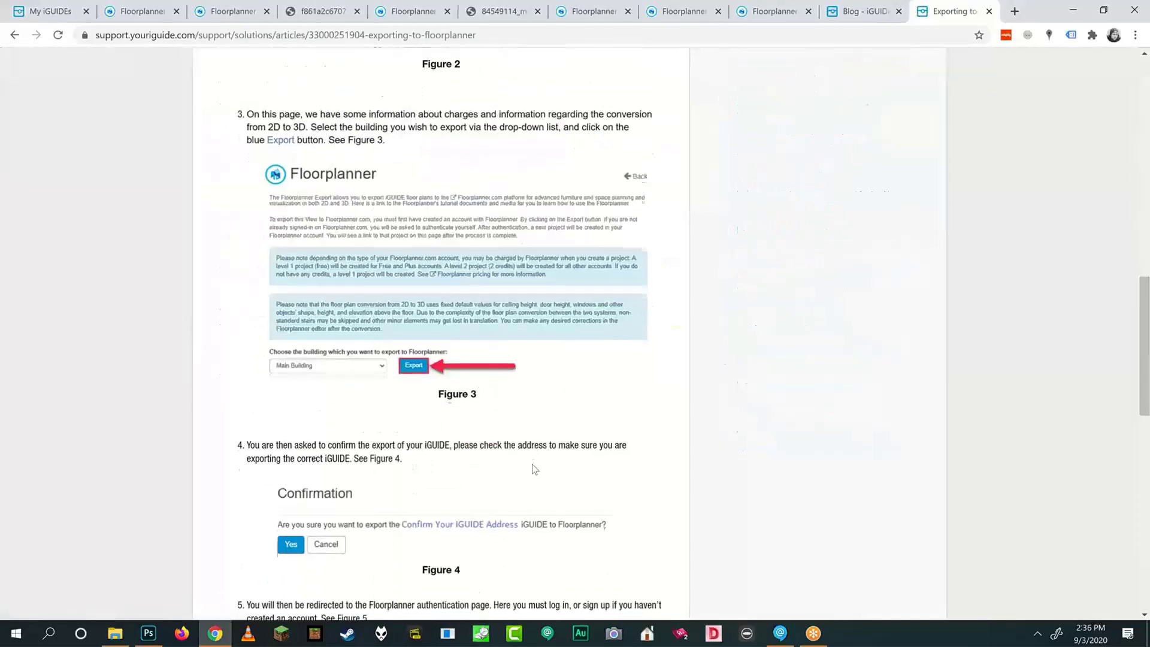
pyautogui.scroll(20, 533, 469)
pyautogui.scroll(10, 533, 469)
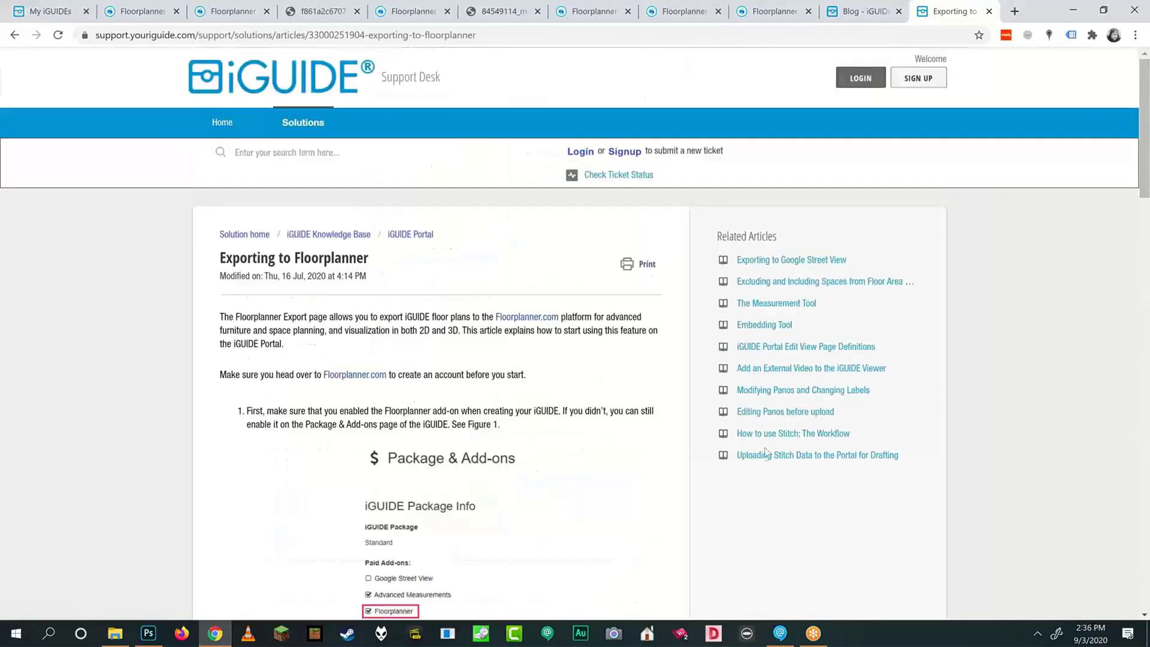